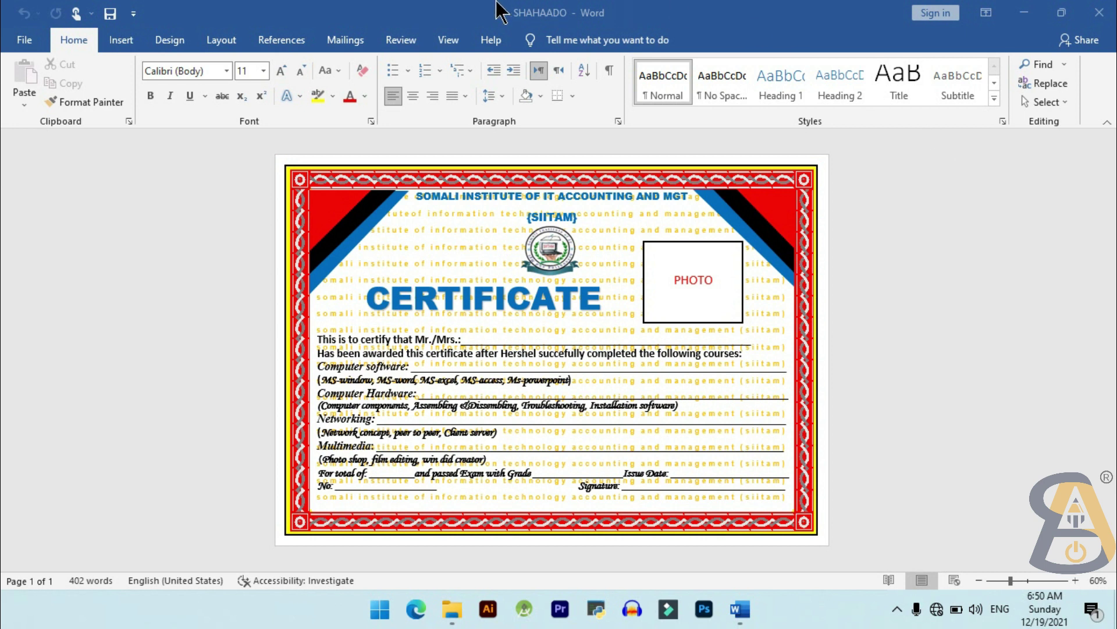
# Step: Create a new blank document and dismiss the licence notice above the page
pyautogui.click(22, 43)
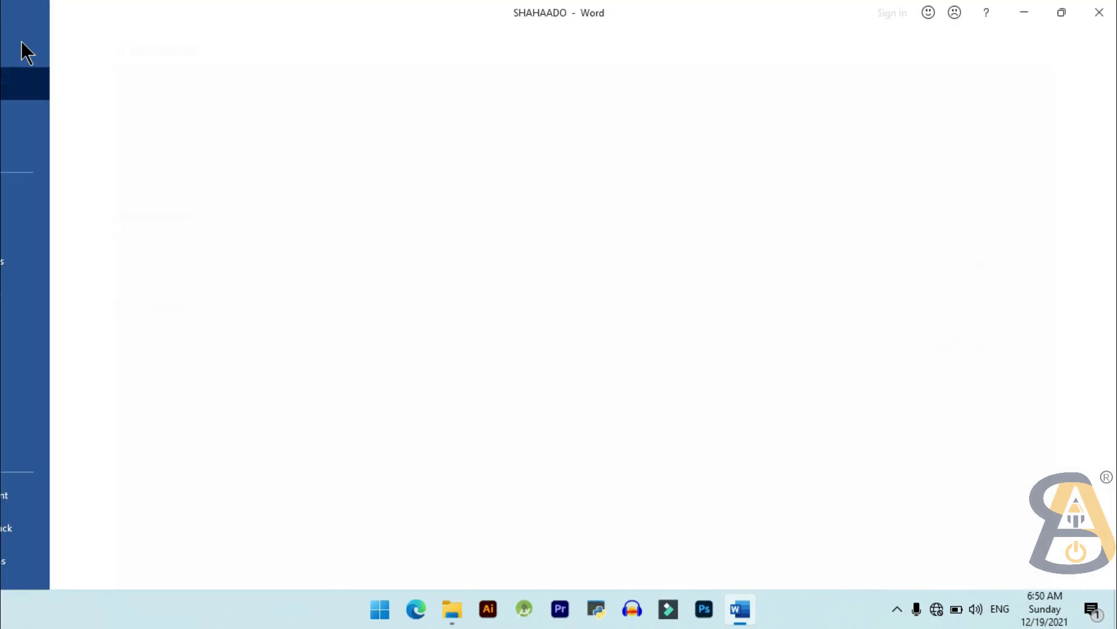
pyautogui.click(36, 111)
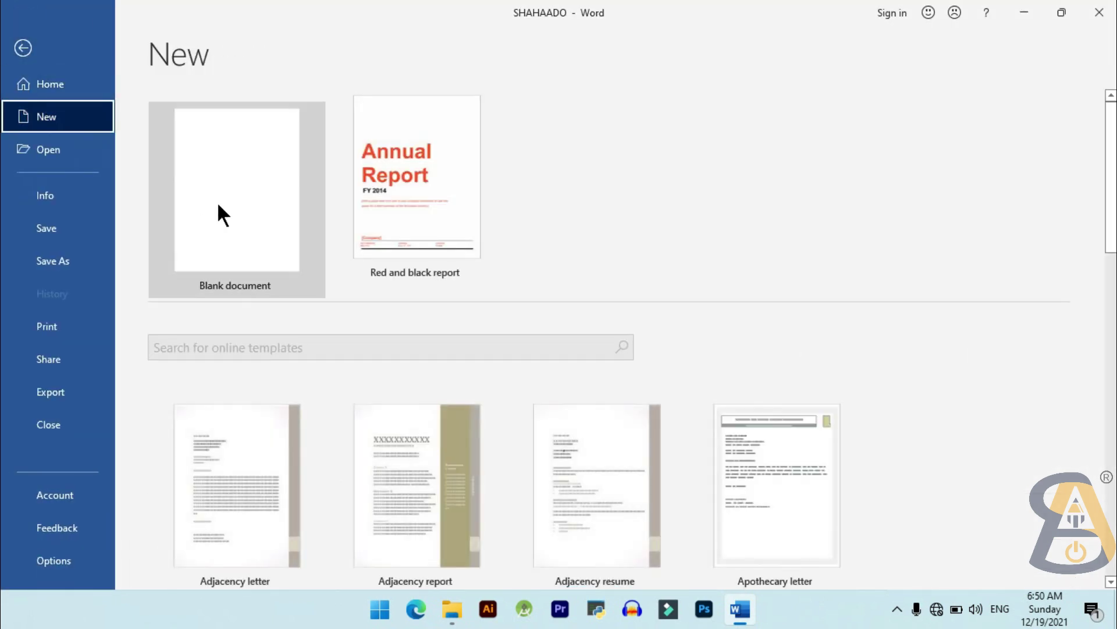
pyautogui.click(223, 207)
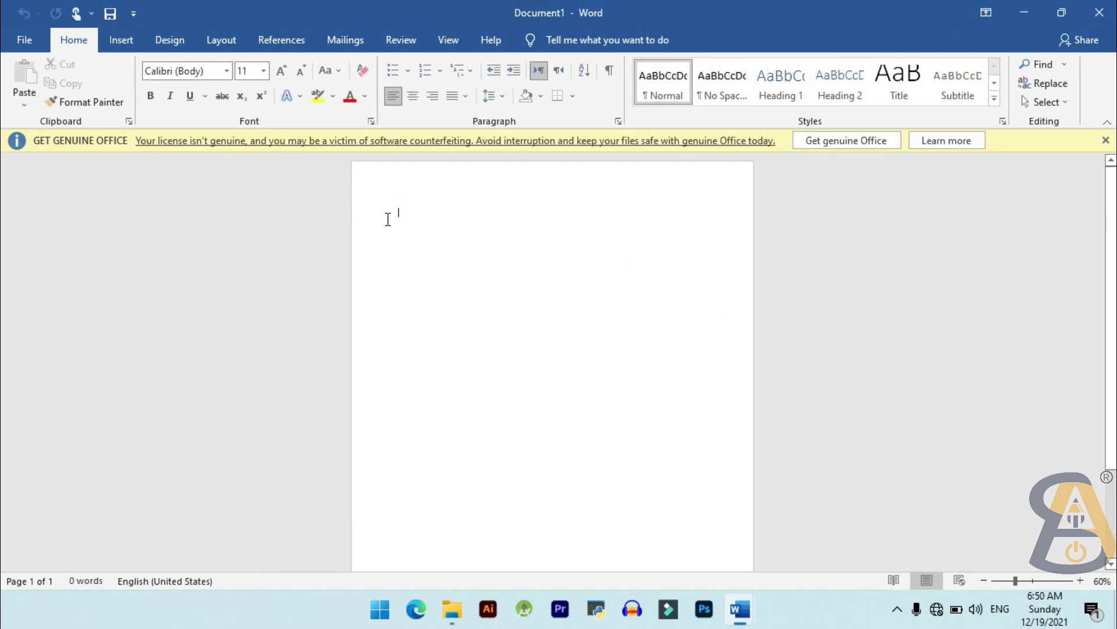
pyautogui.click(1106, 140)
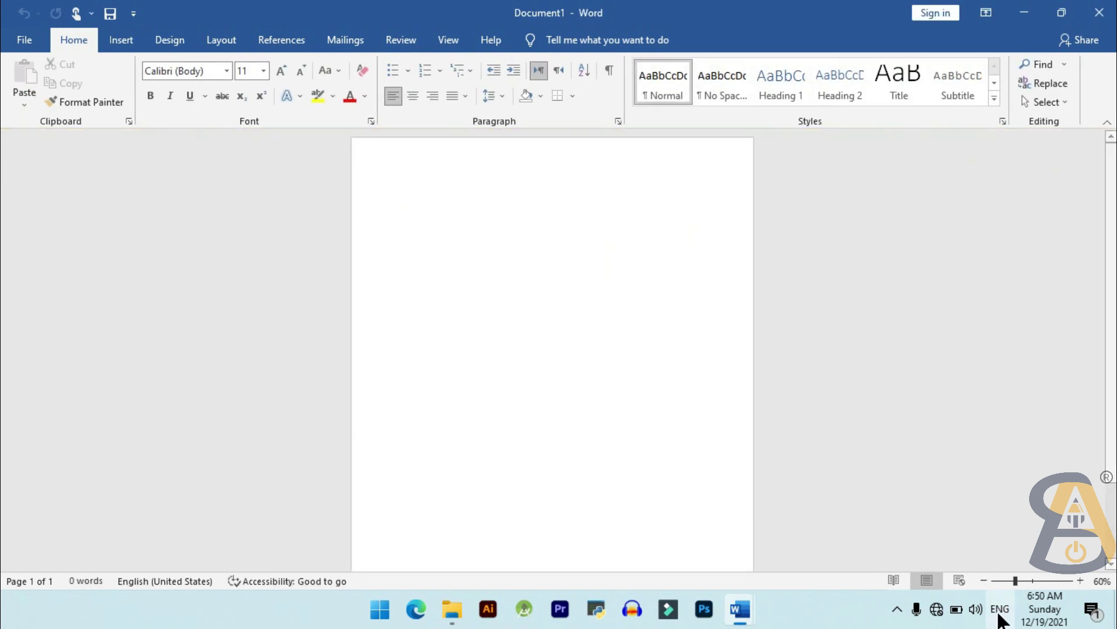
# Step: Change the new document's page orientation to Landscape
pyautogui.click(984, 580)
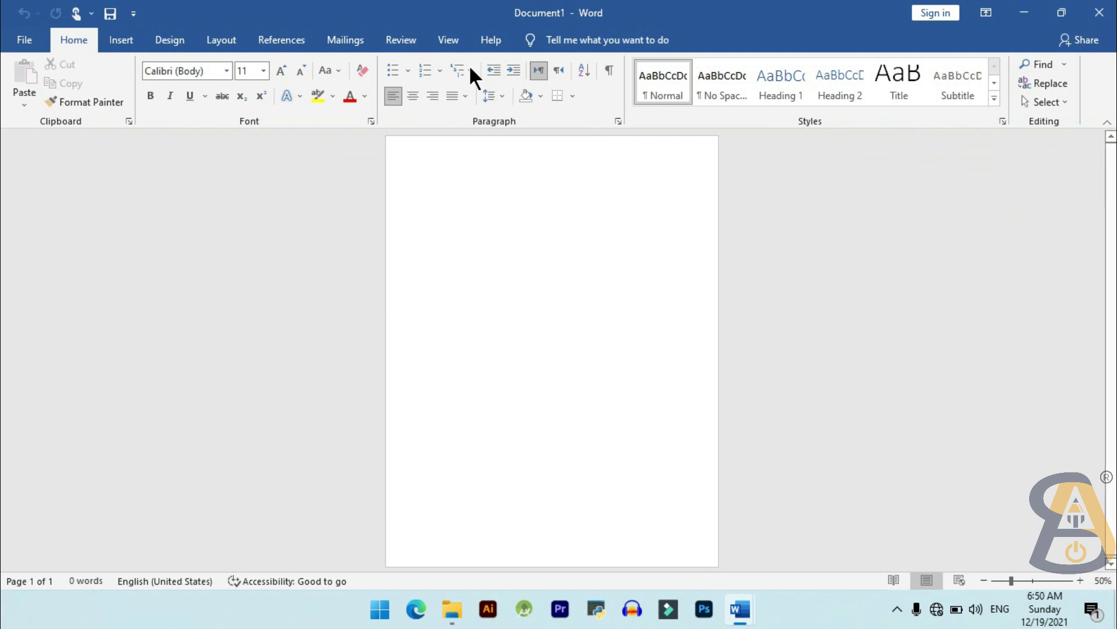
pyautogui.click(219, 42)
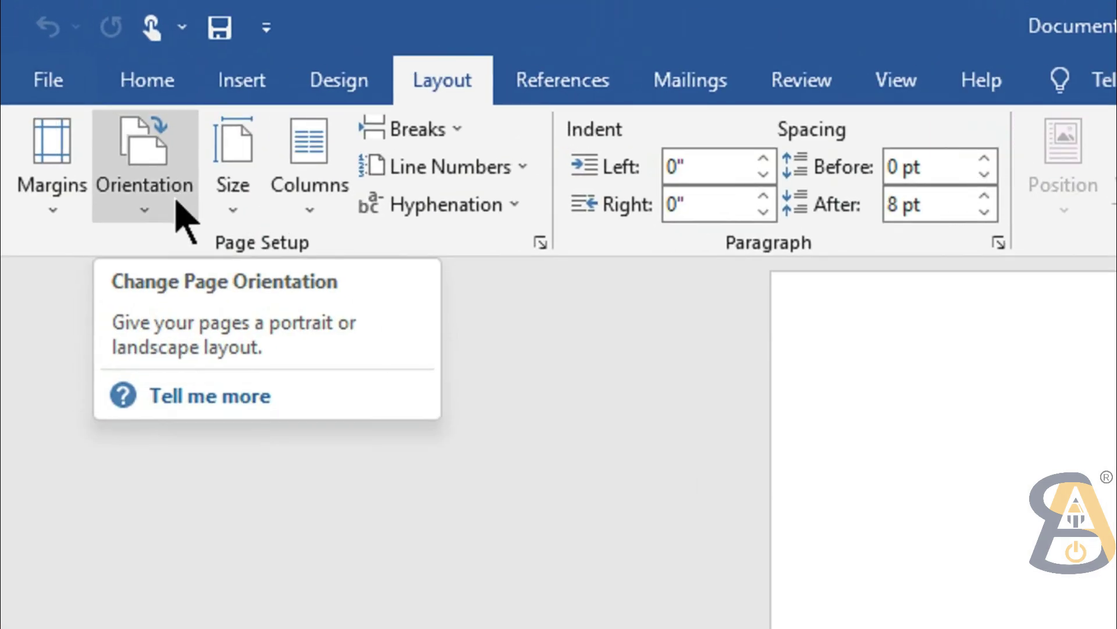
pyautogui.click(140, 162)
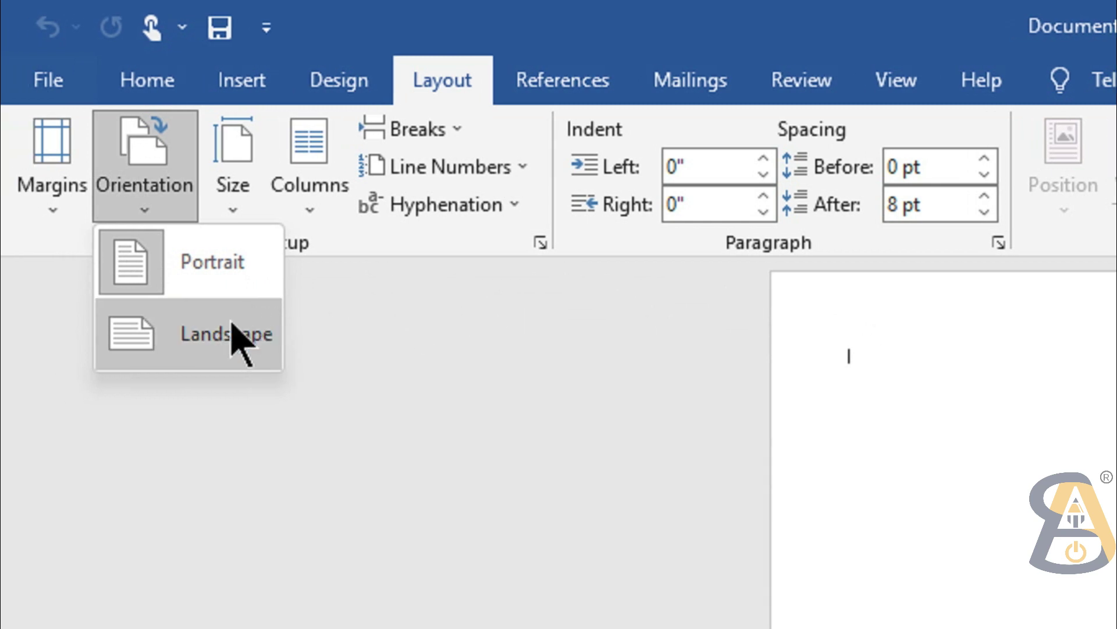
pyautogui.click(231, 331)
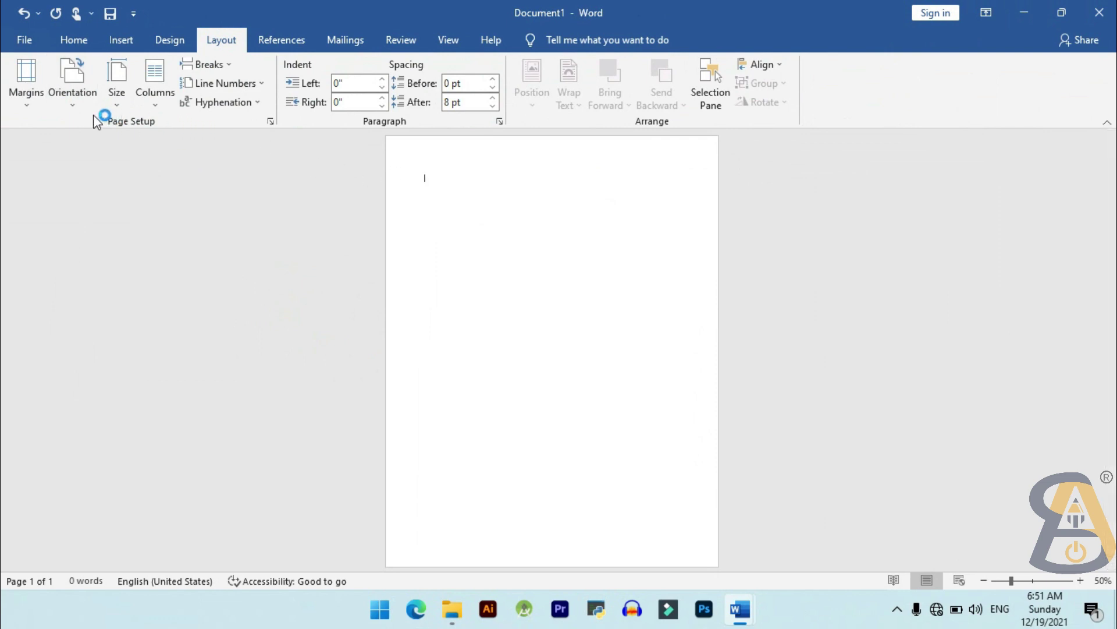
pyautogui.click(73, 93)
pyautogui.click(85, 164)
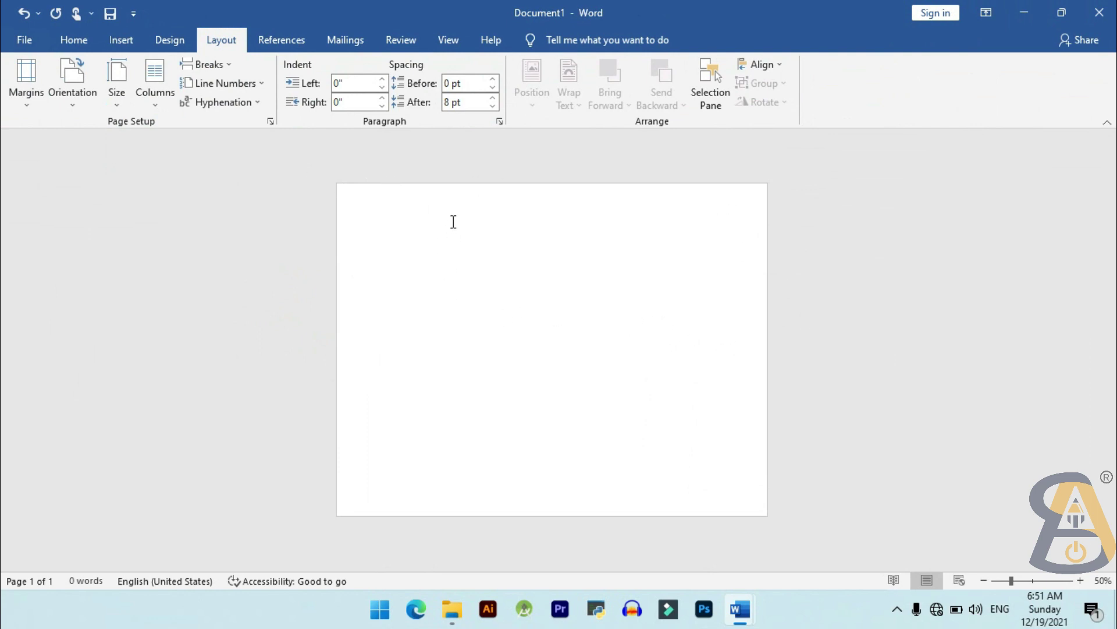
# Step: Add a red art page border with twisted bands and circled corners, 31 pt wide, to the whole document
pyautogui.click(162, 42)
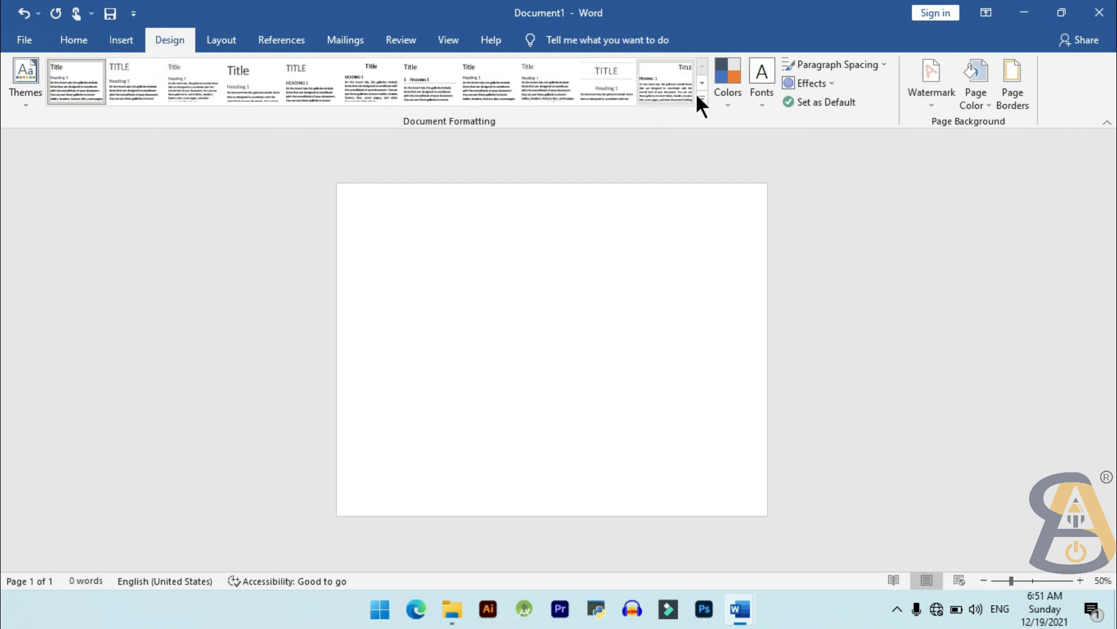
pyautogui.click(997, 97)
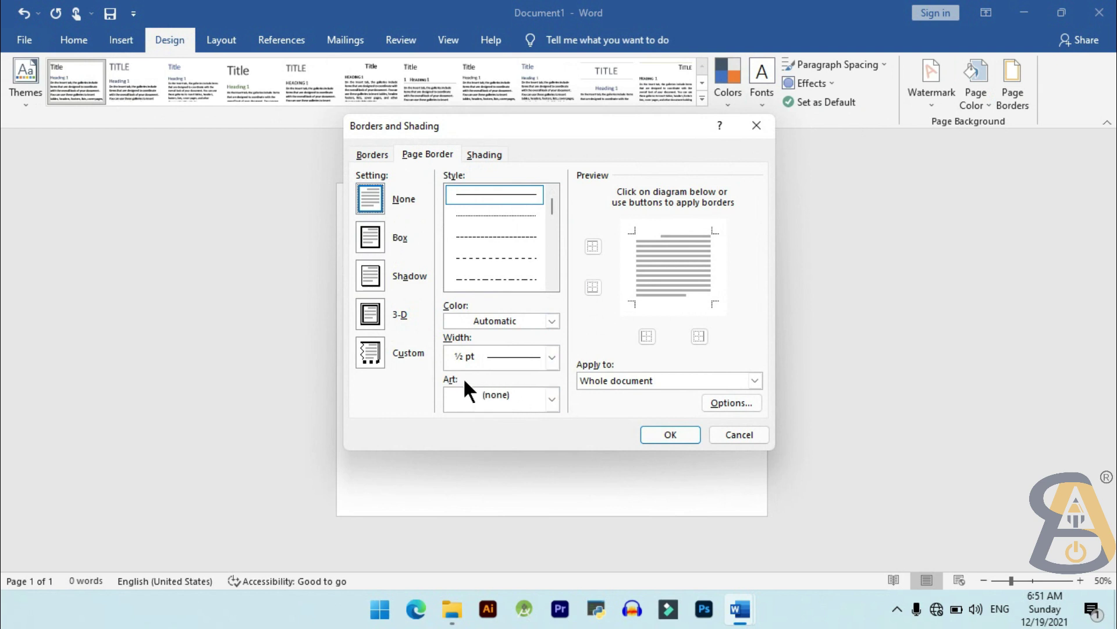
pyautogui.click(550, 398)
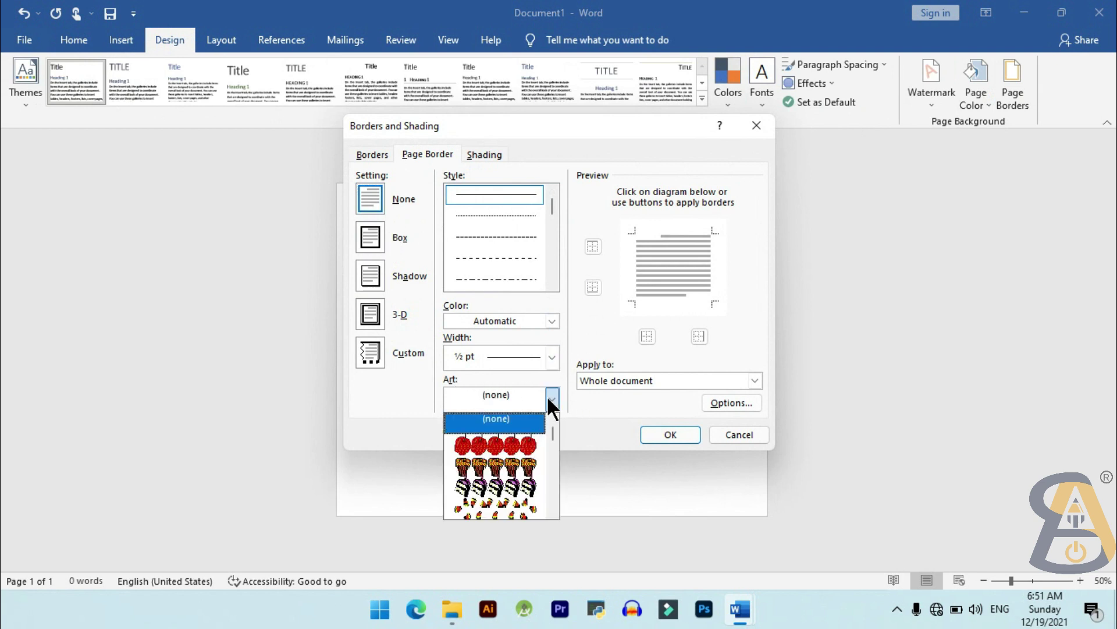
pyautogui.moveTo(554, 422); pyautogui.dragTo(549, 465)
pyautogui.click(541, 489)
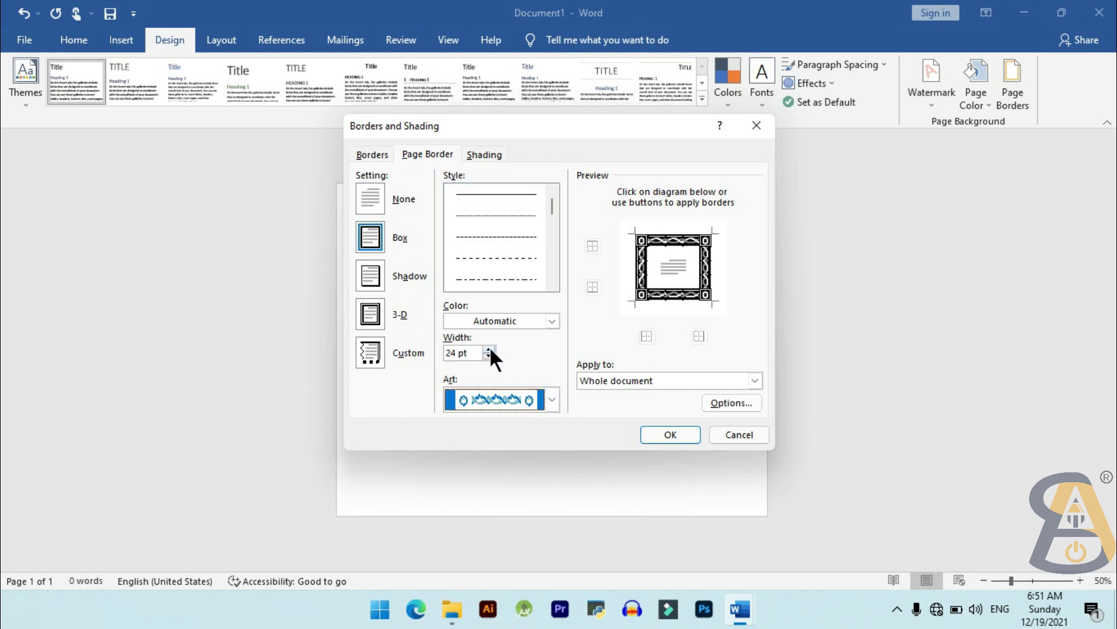
pyautogui.click(489, 349)
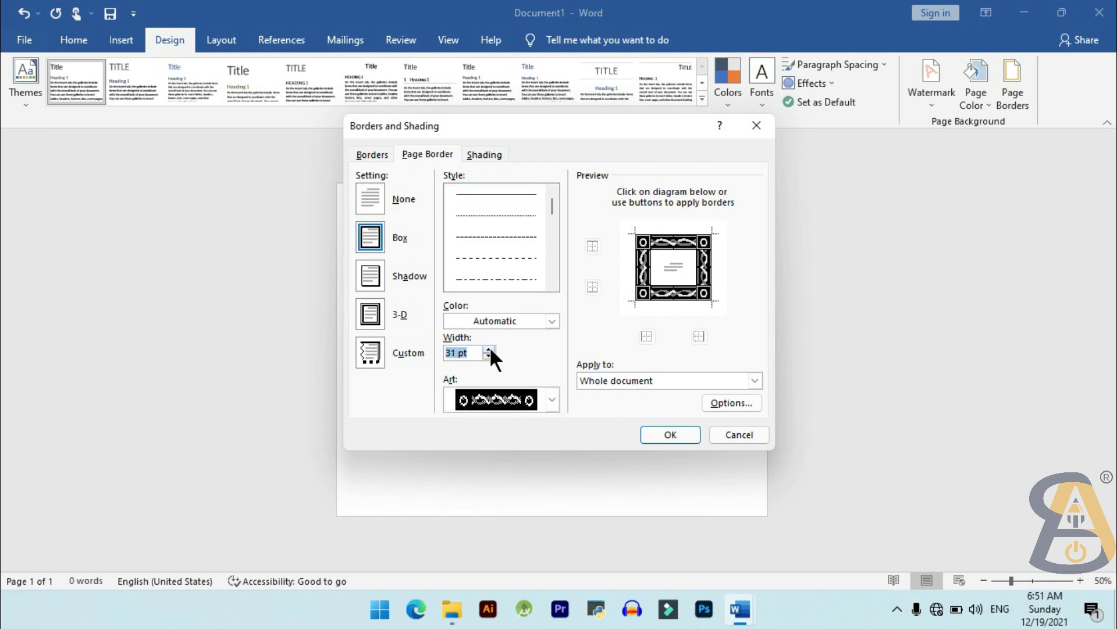
pyautogui.click(493, 318)
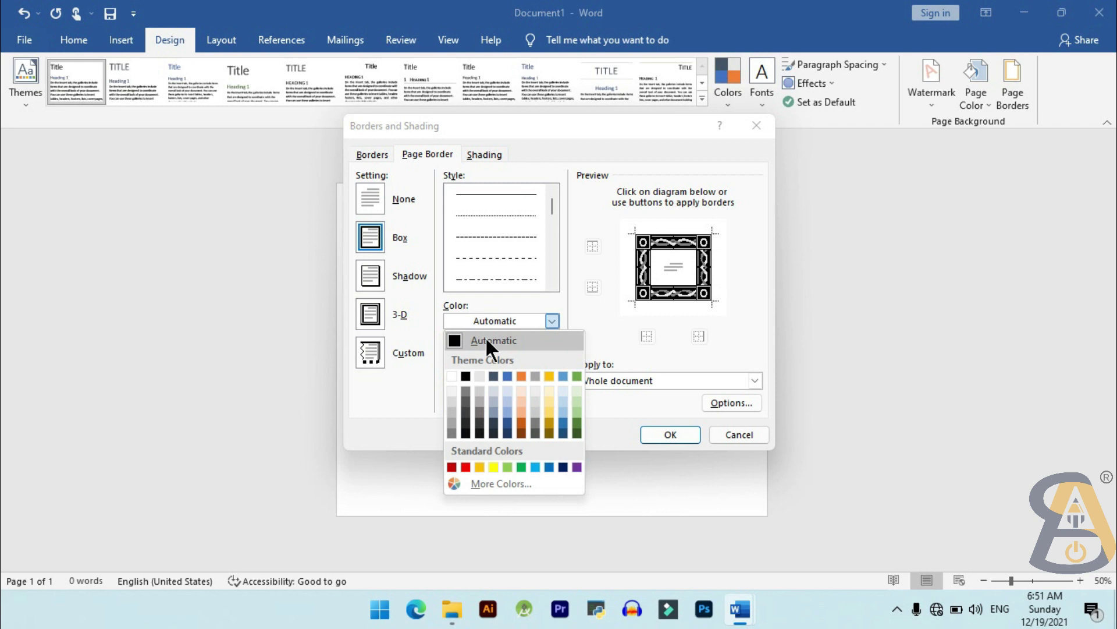
pyautogui.click(464, 466)
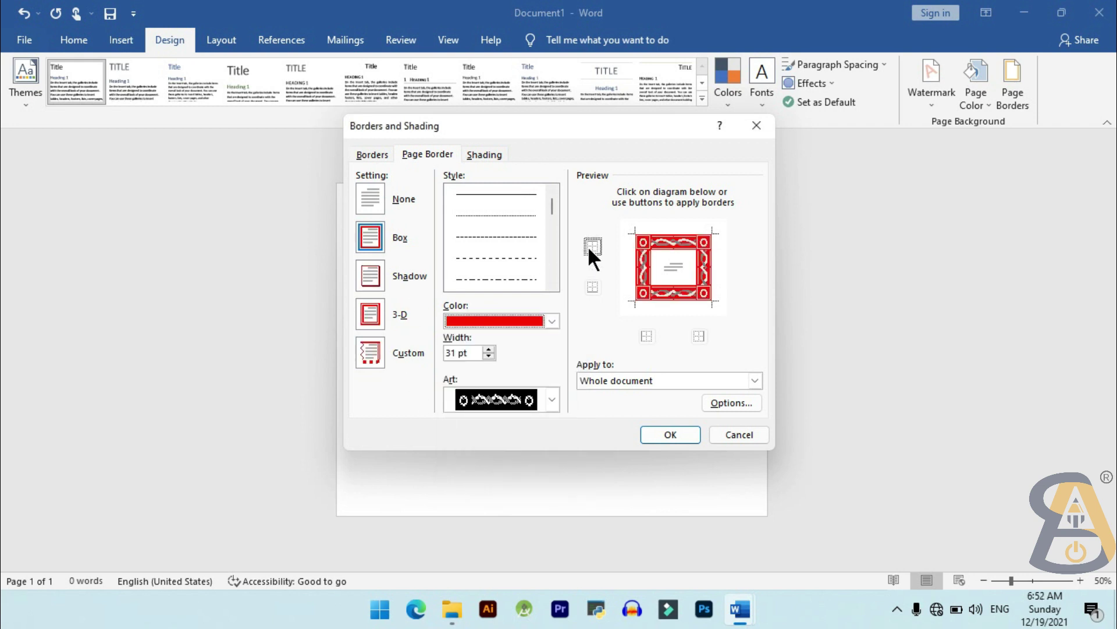
pyautogui.click(651, 433)
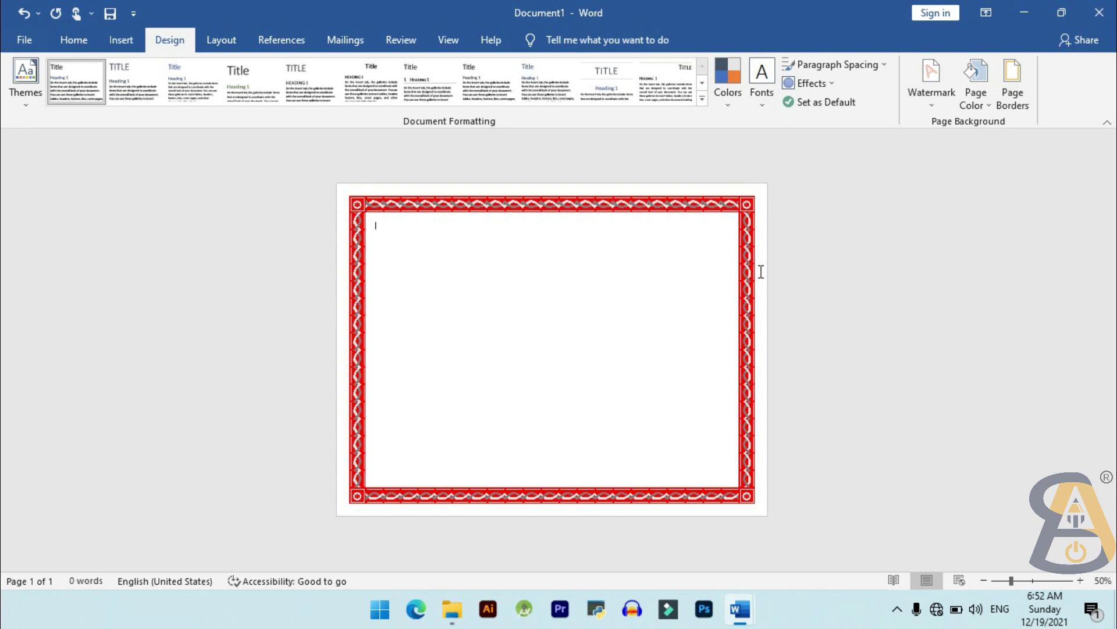
# Step: Draw a rectangle about 10.63" wide and 8.15" high over the page, extending slightly beyond the border, dismissing the Windows feature installation request
pyautogui.click(122, 40)
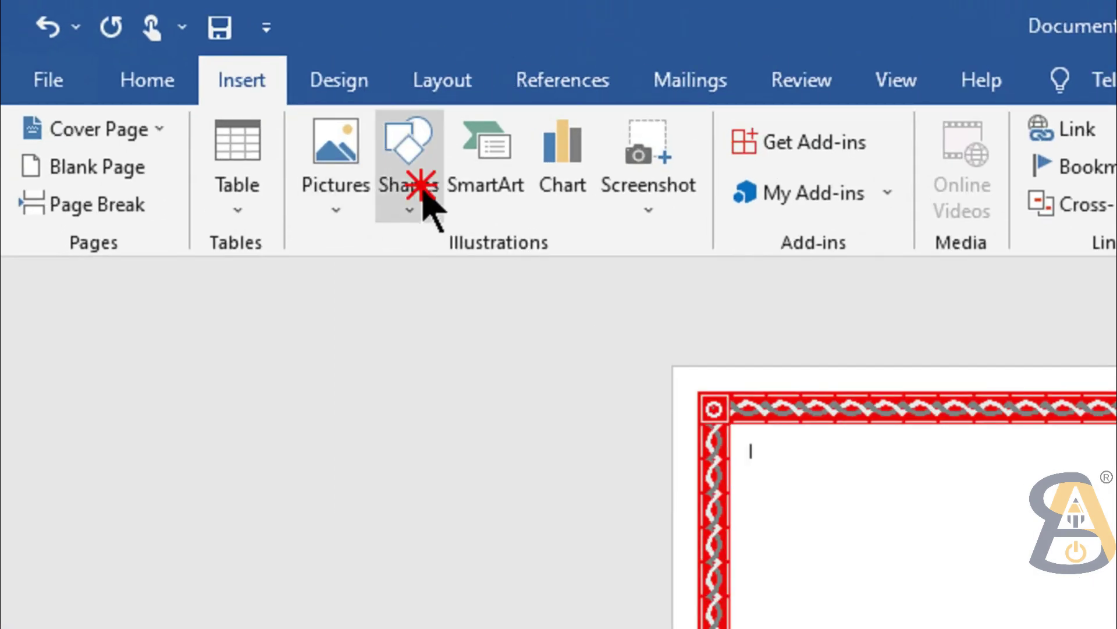
pyautogui.click(426, 201)
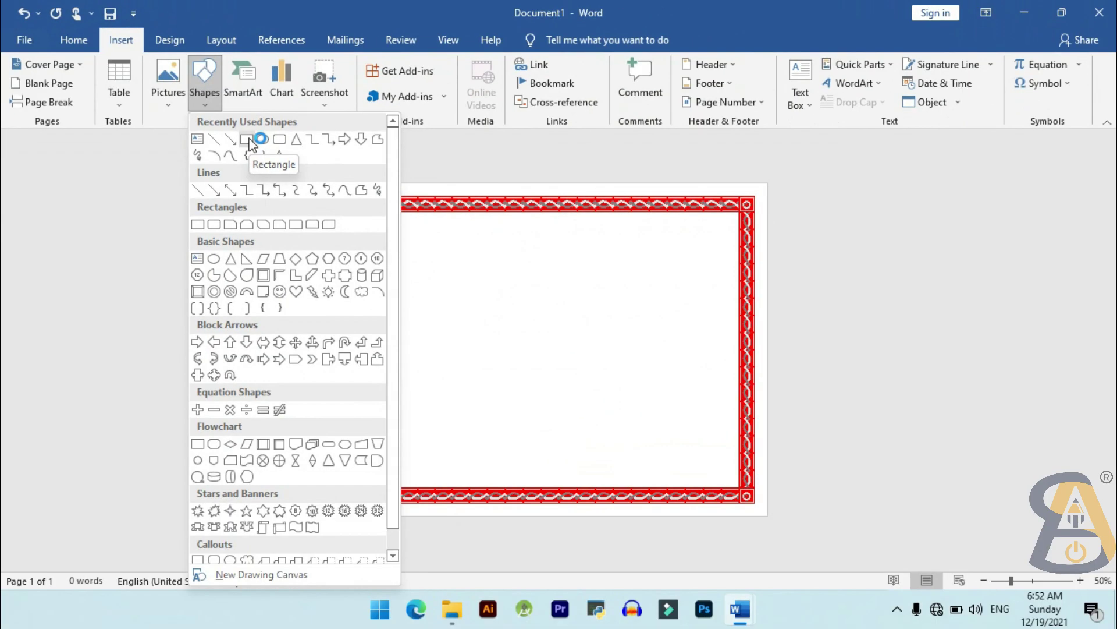
pyautogui.click(248, 139)
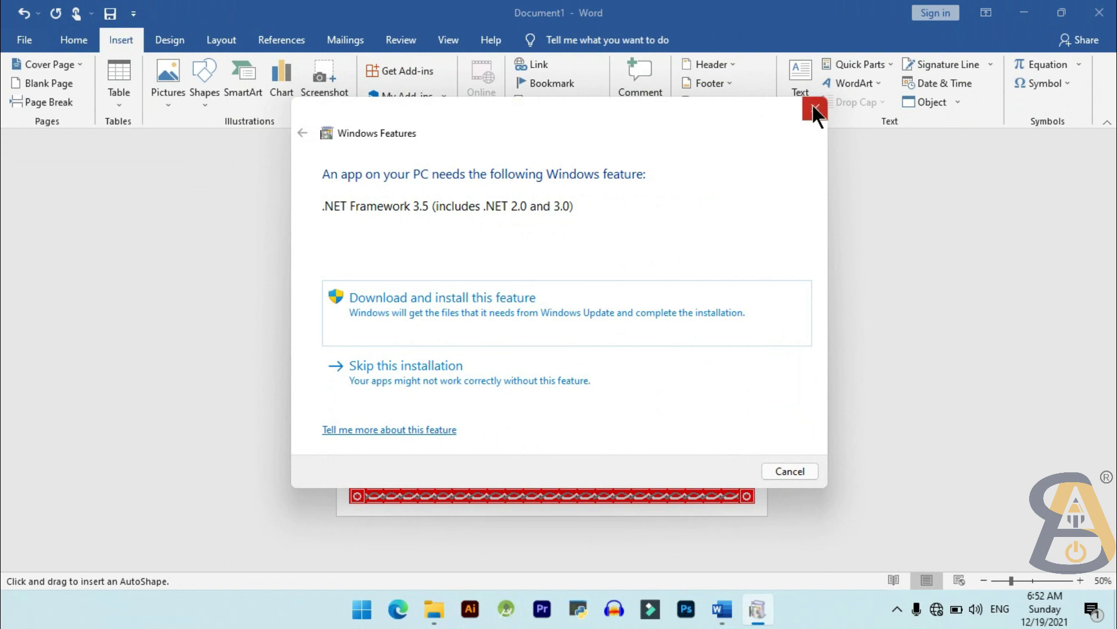
pyautogui.click(813, 106)
pyautogui.click(814, 110)
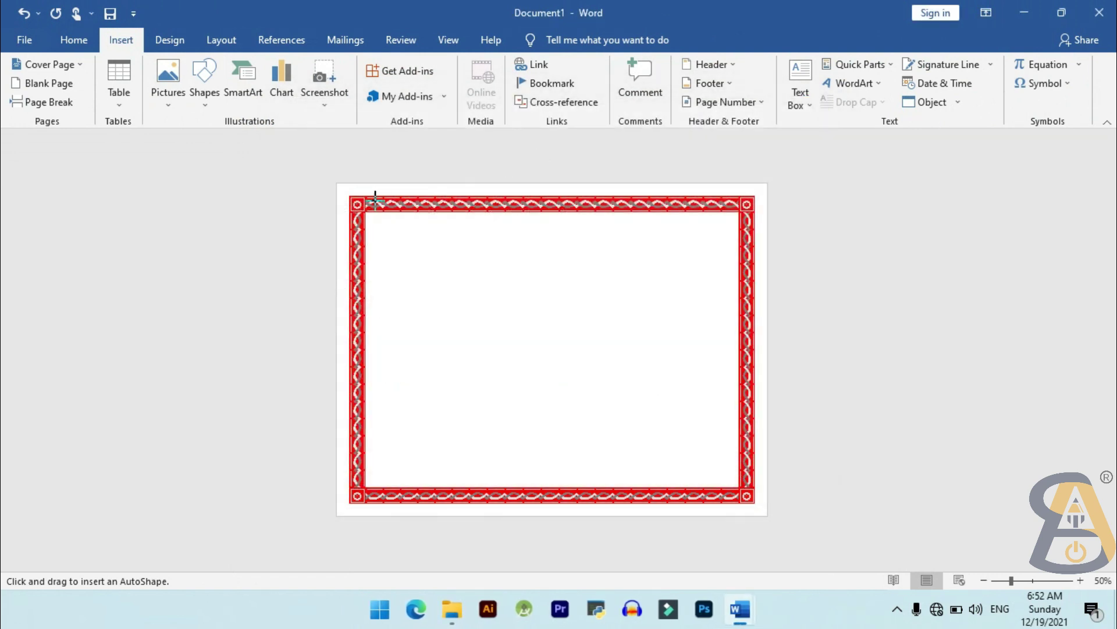
pyautogui.moveTo(344, 187); pyautogui.dragTo(764, 510)
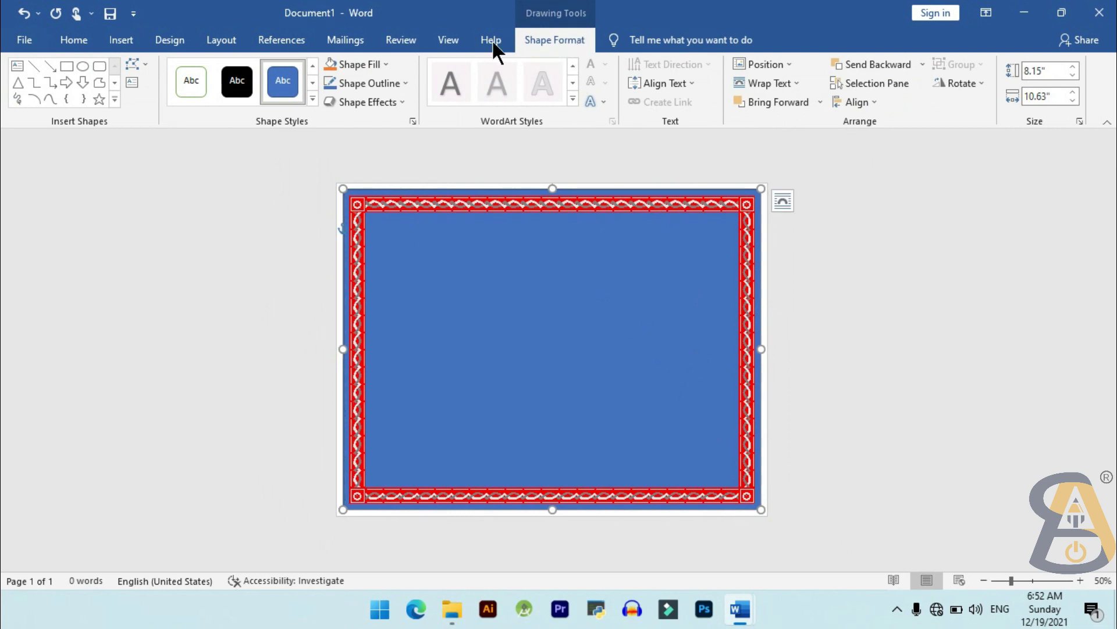
# Step: Fill the large rectangle with the standard yellow
pyautogui.click(382, 54)
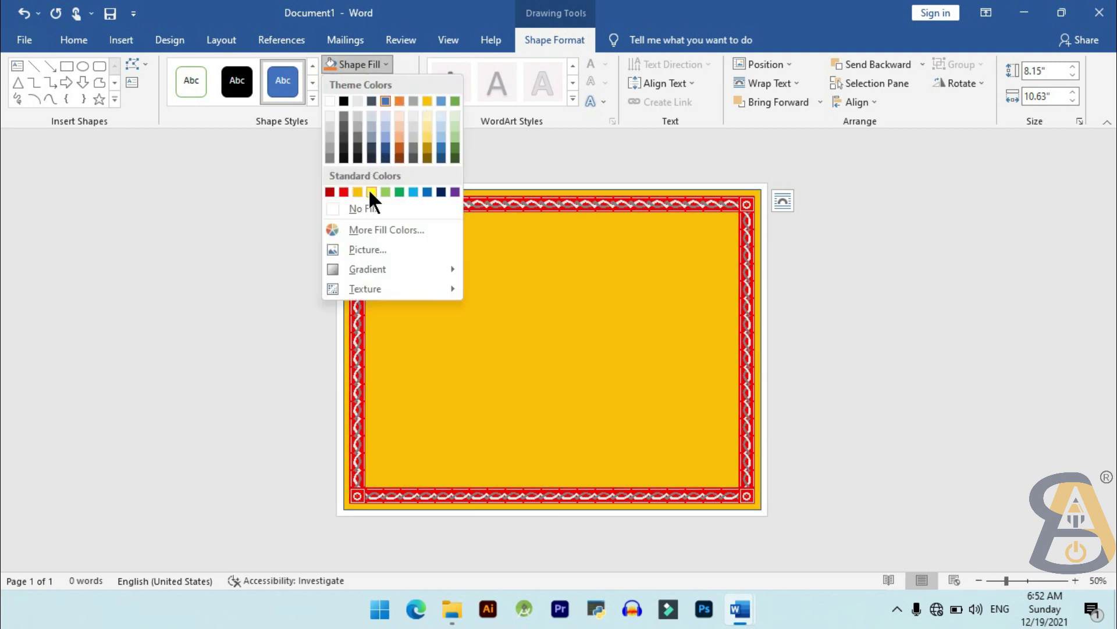
pyautogui.click(371, 192)
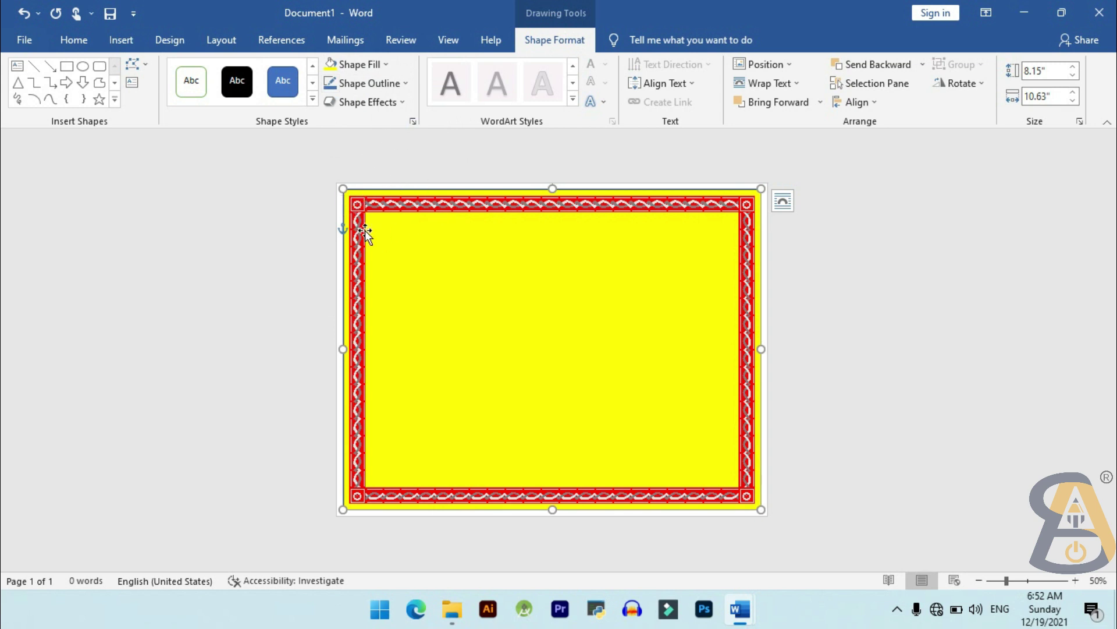
pyautogui.click(385, 70)
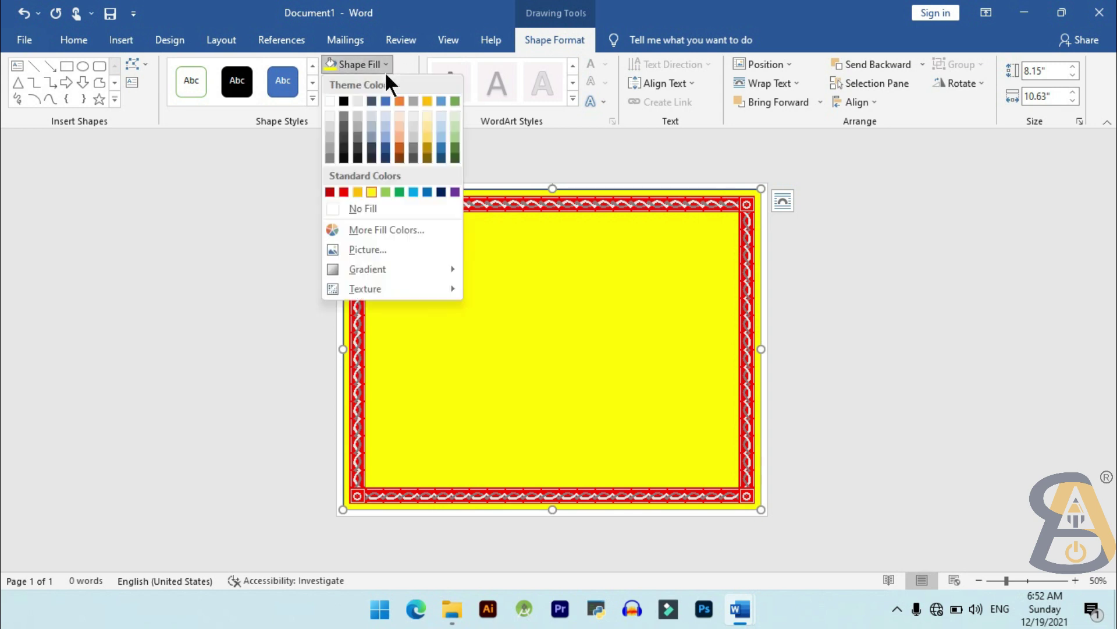
pyautogui.click(410, 63)
# Step: Give the yellow rectangle a black outline with a weight of 4½ pt
pyautogui.click(401, 85)
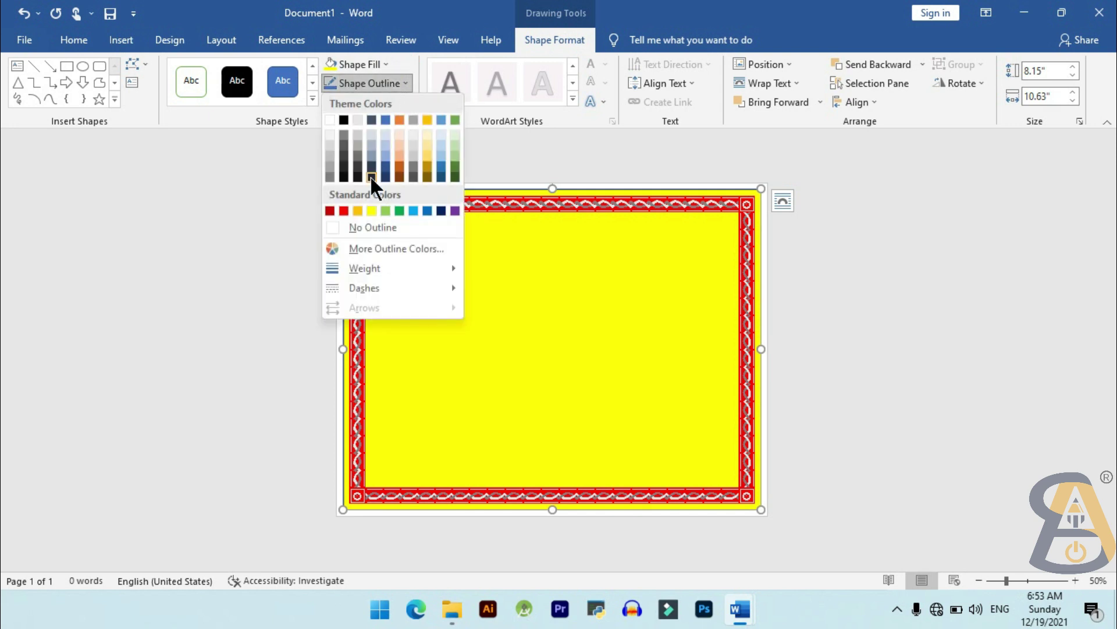
pyautogui.click(344, 119)
pyautogui.click(382, 85)
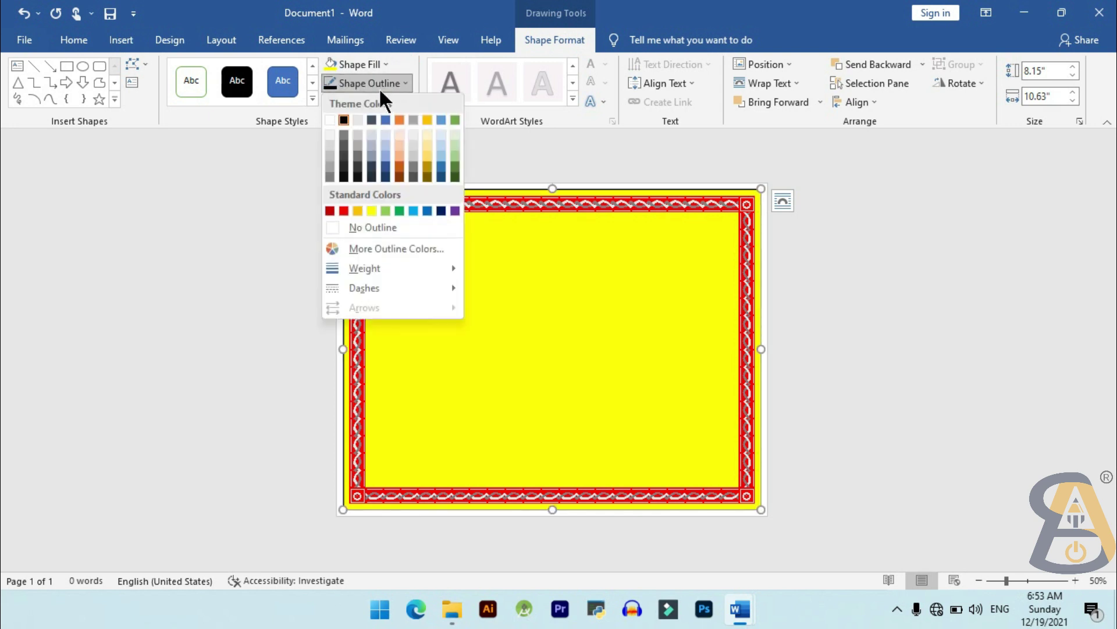
pyautogui.moveTo(366, 267)
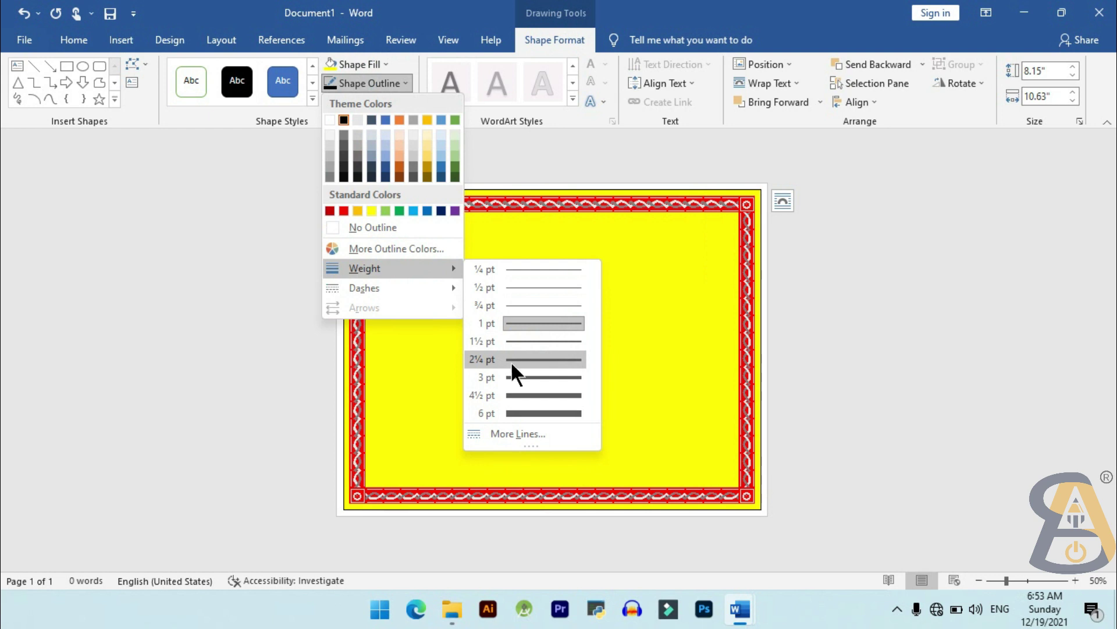
pyautogui.click(521, 394)
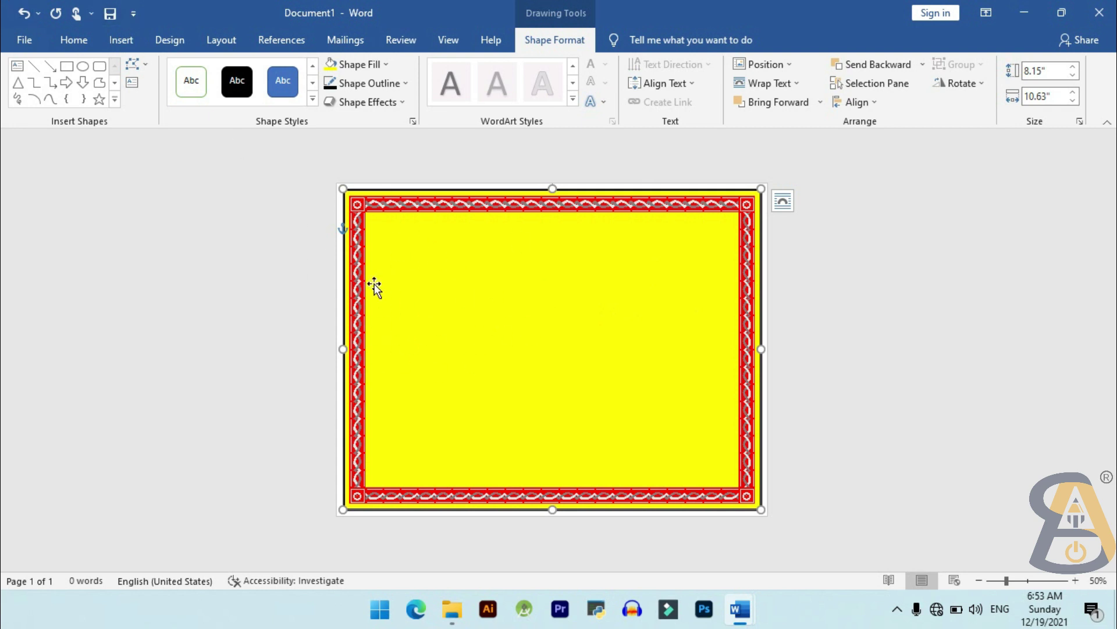
# Step: Draw a second rectangle about 9.77" wide and 7.29" high over the area inside the border and fill it white
pyautogui.click(114, 41)
pyautogui.click(205, 87)
pyautogui.click(247, 139)
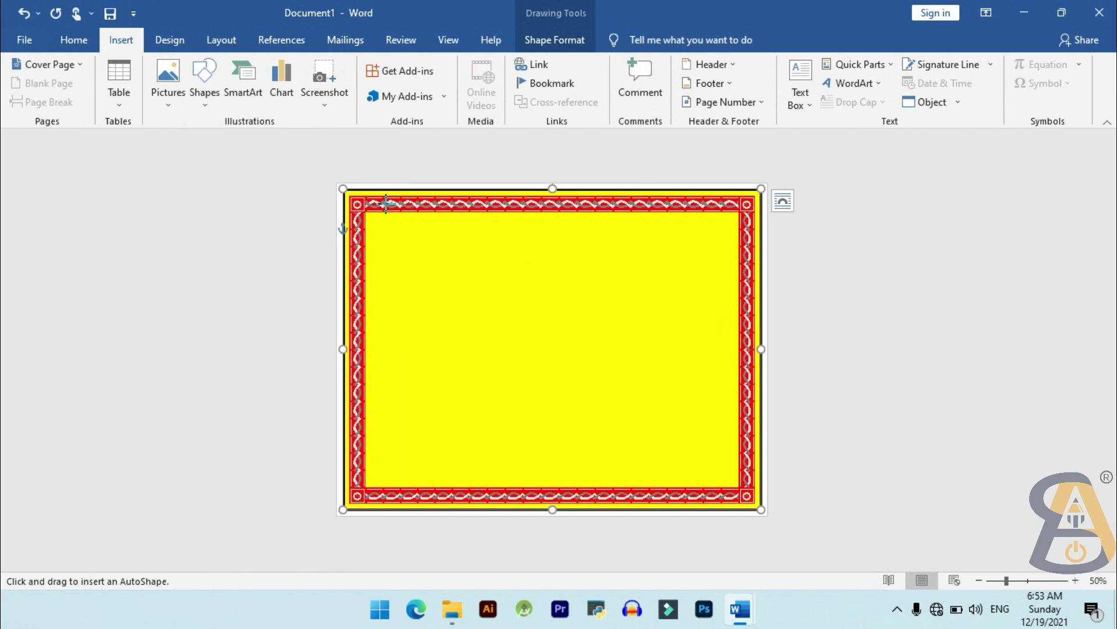
pyautogui.moveTo(362, 207); pyautogui.dragTo(747, 495)
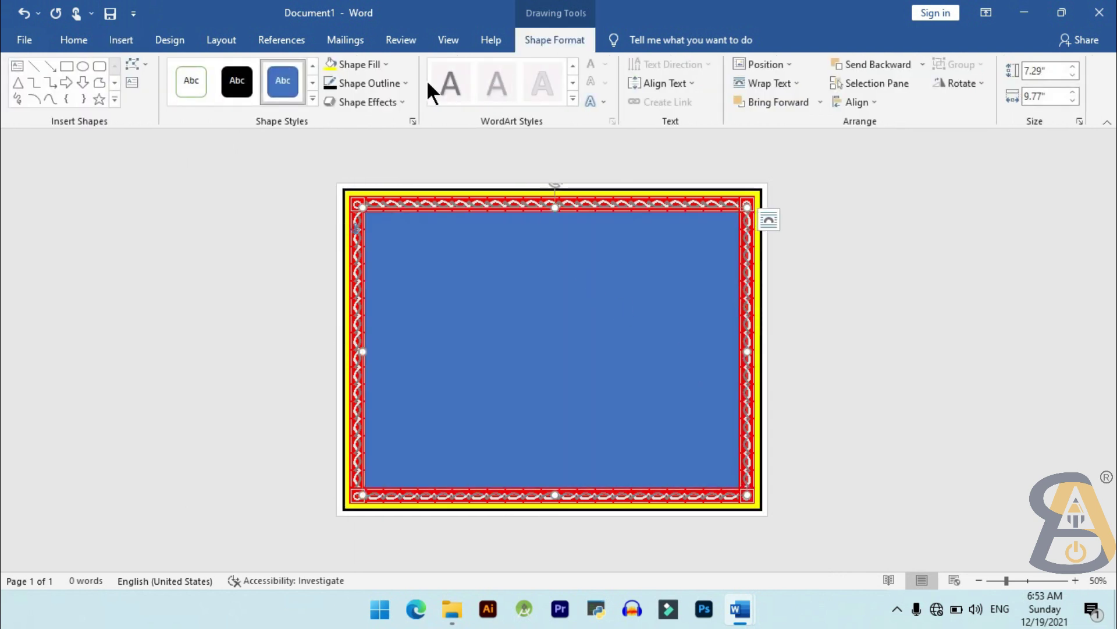
pyautogui.click(372, 64)
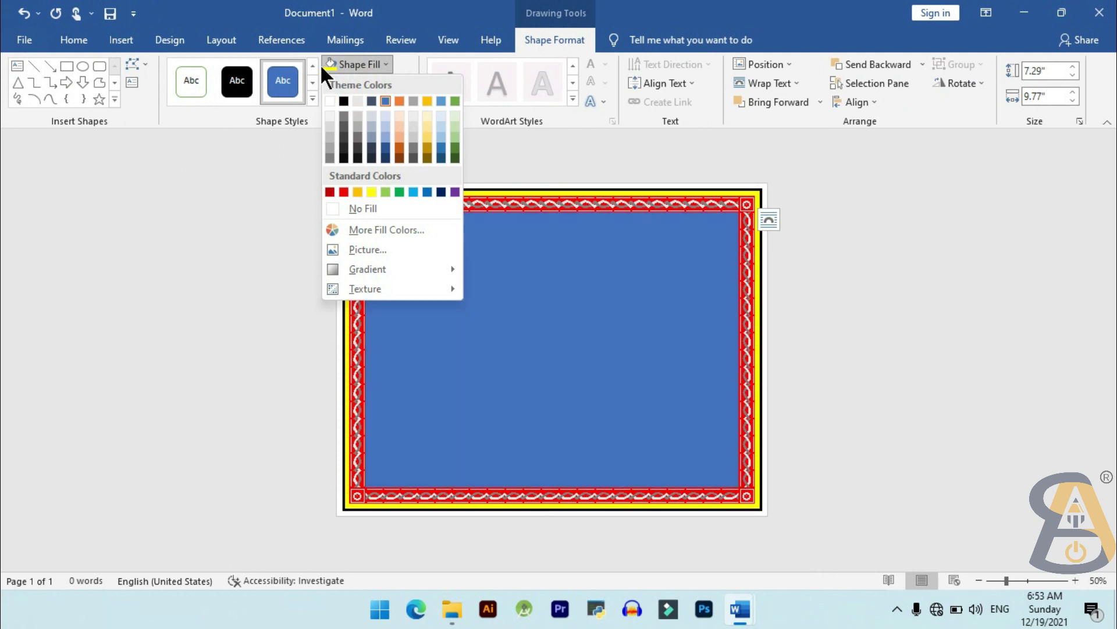
pyautogui.click(330, 100)
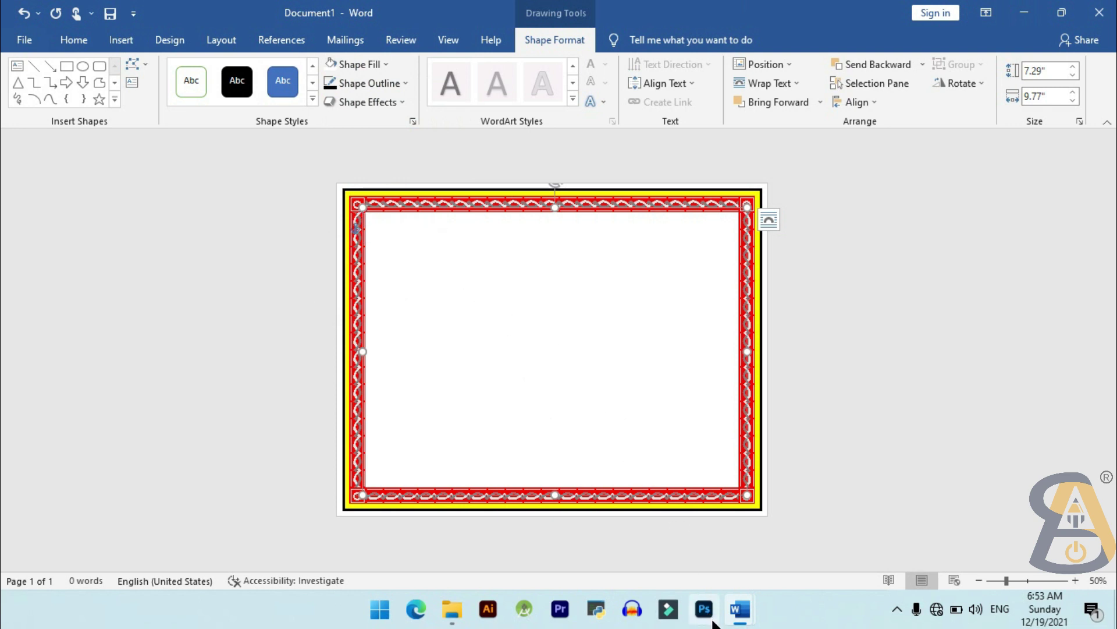
# Step: Check the SHAHAADO certificate for reference and draw a text box about 9.48" wide and 7.02" high over Document1's white area inside the border
pyautogui.moveTo(743, 622)
pyautogui.click(687, 553)
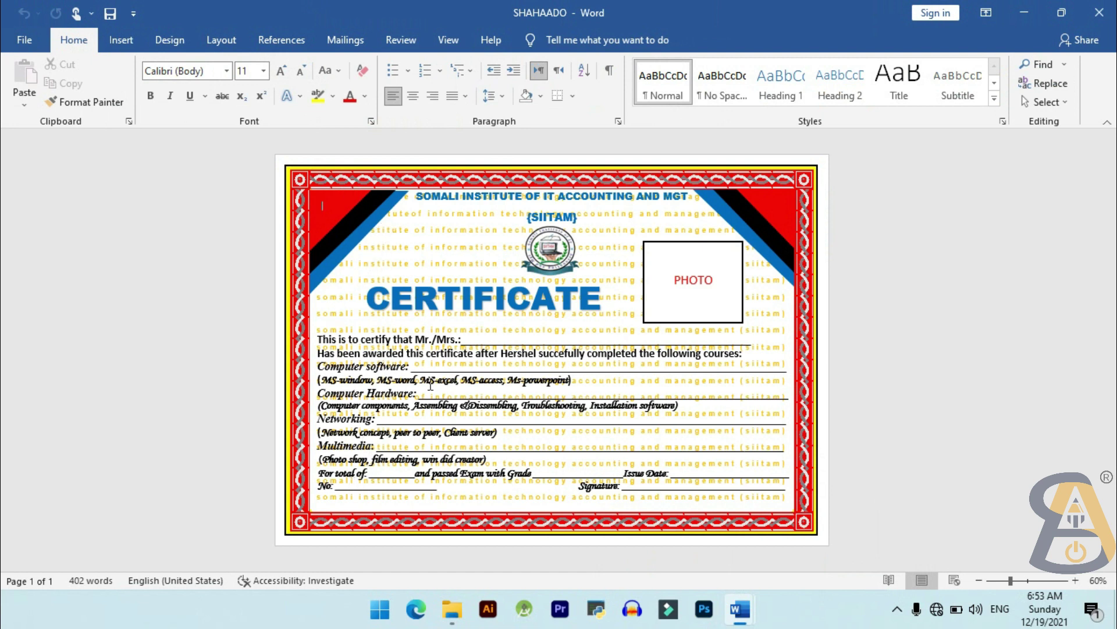
pyautogui.moveTo(741, 608)
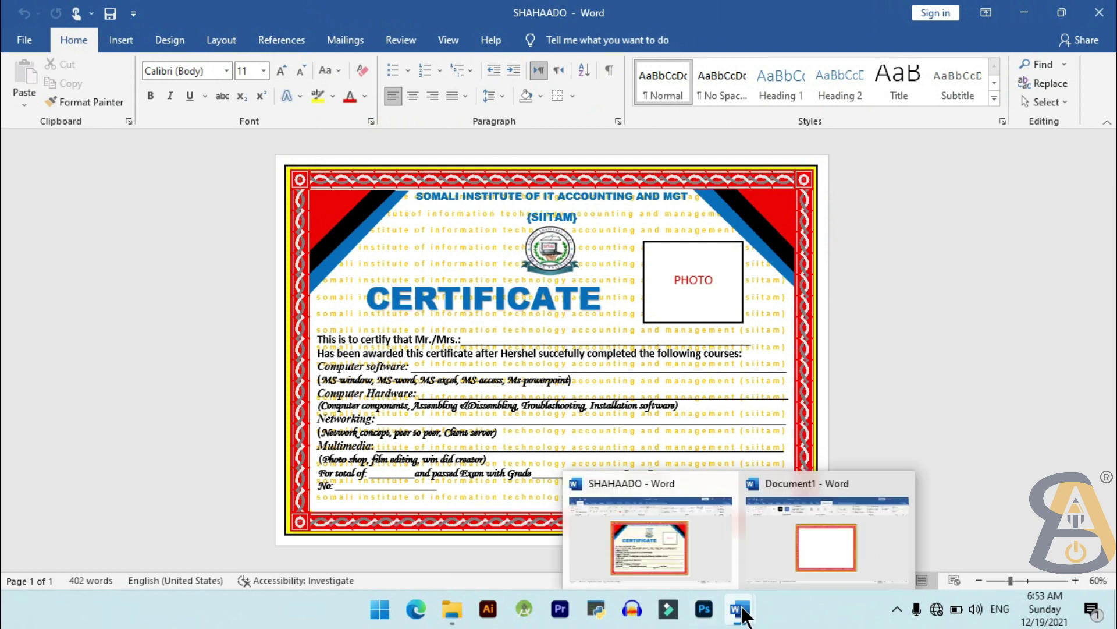
pyautogui.click(778, 557)
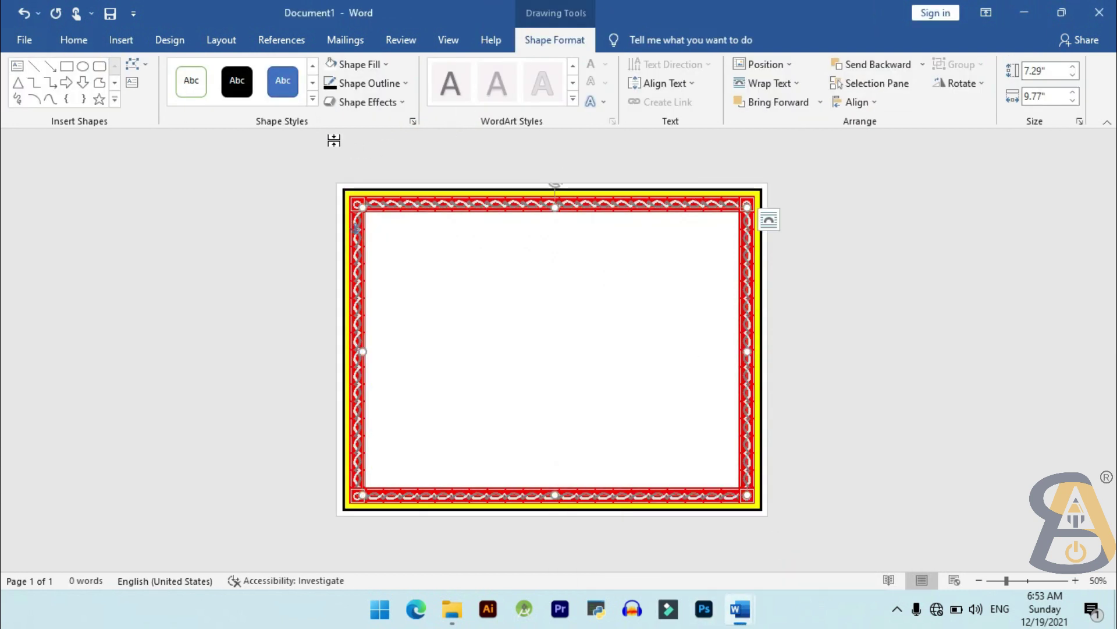
pyautogui.click(120, 42)
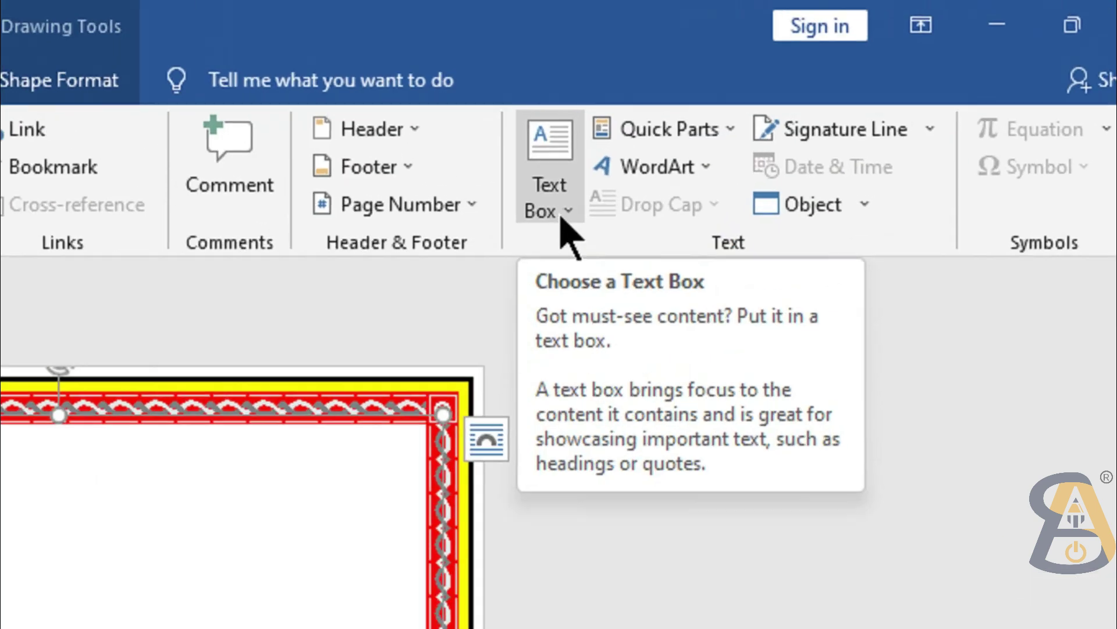
pyautogui.click(804, 103)
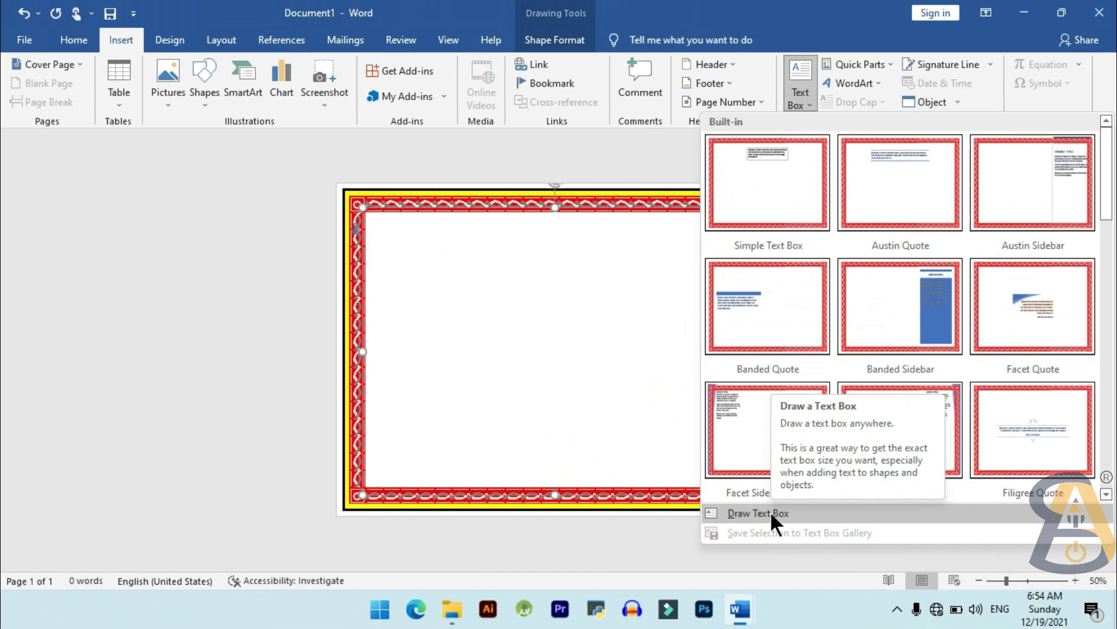
pyautogui.click(560, 401)
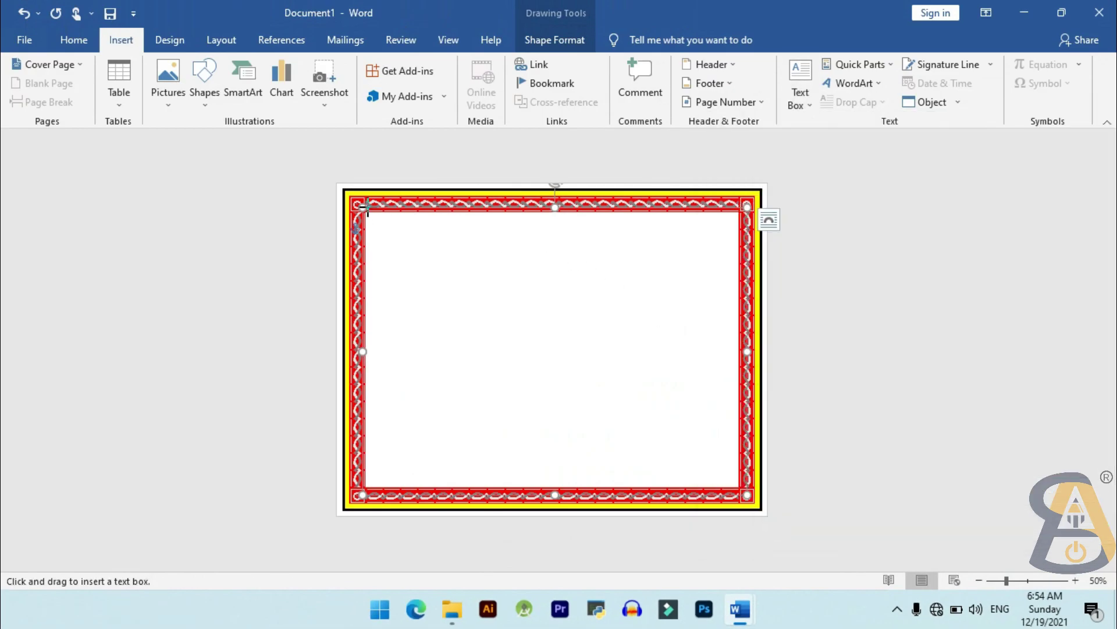
pyautogui.moveTo(366, 213); pyautogui.dragTo(738, 487)
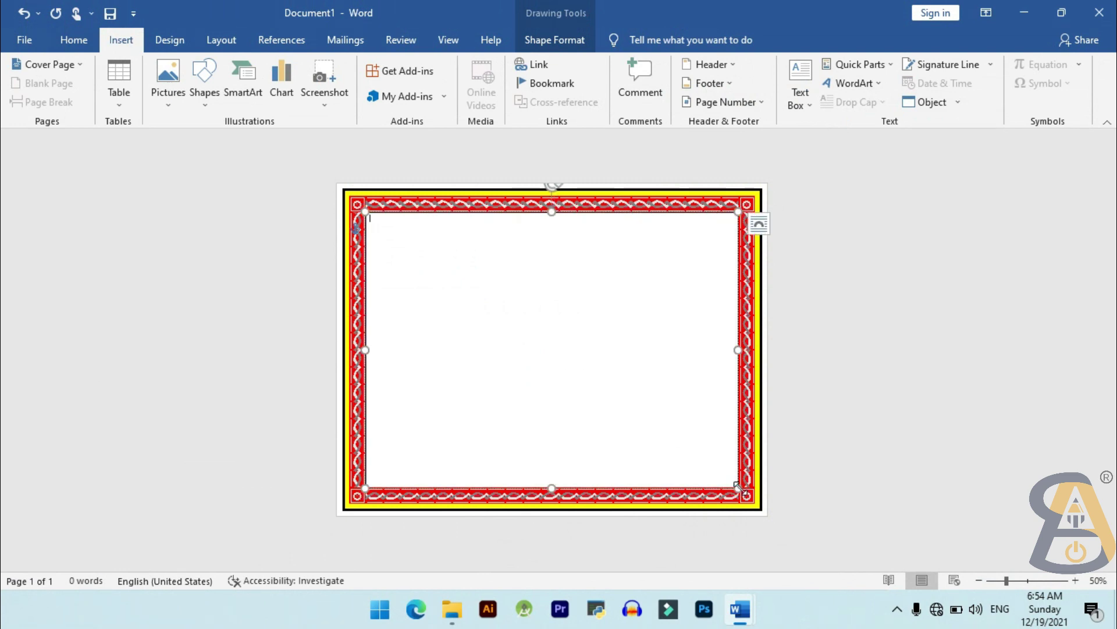
# Step: Enter the text "siitam" at the start of the new text box
pyautogui.click(1075, 580)
pyautogui.click(1075, 581)
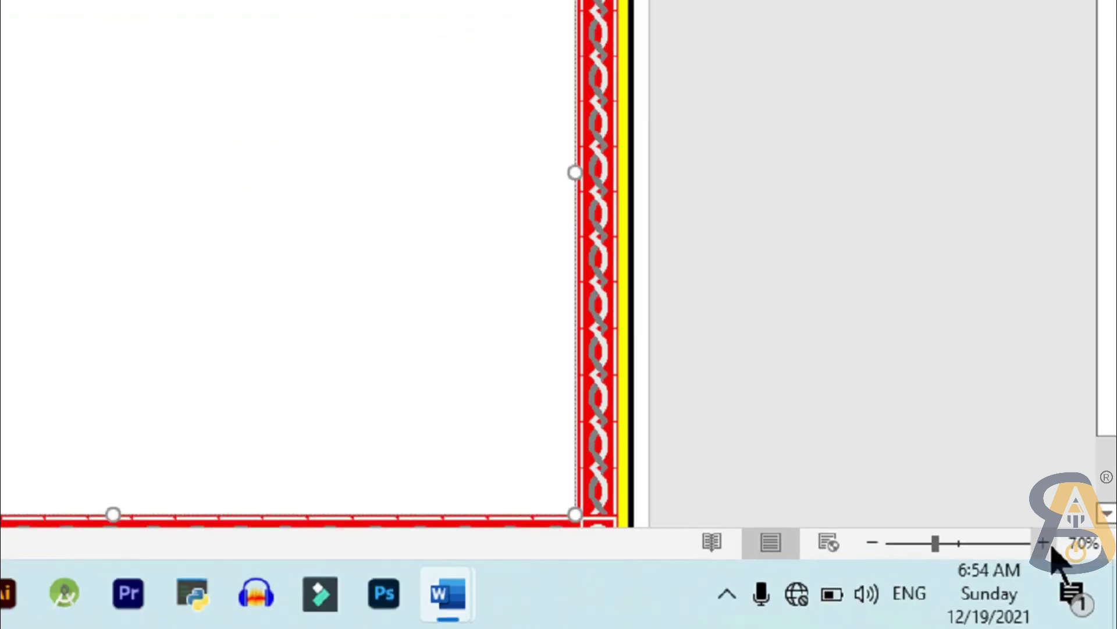
pyautogui.click(1075, 580)
pyautogui.click(1075, 581)
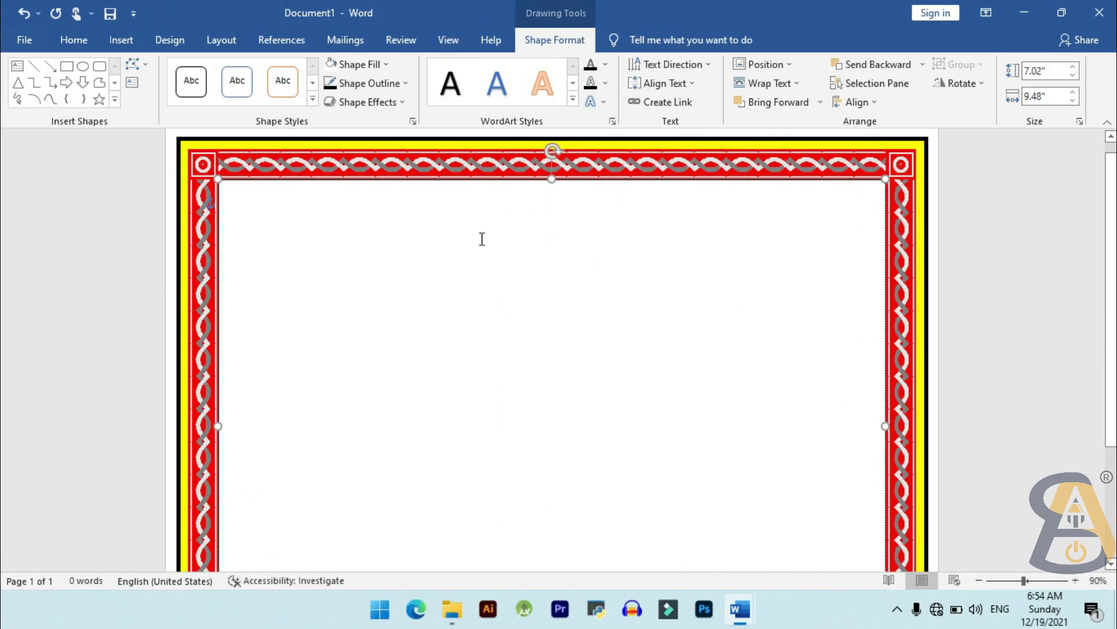
pyautogui.click(1074, 580)
pyautogui.click(1075, 580)
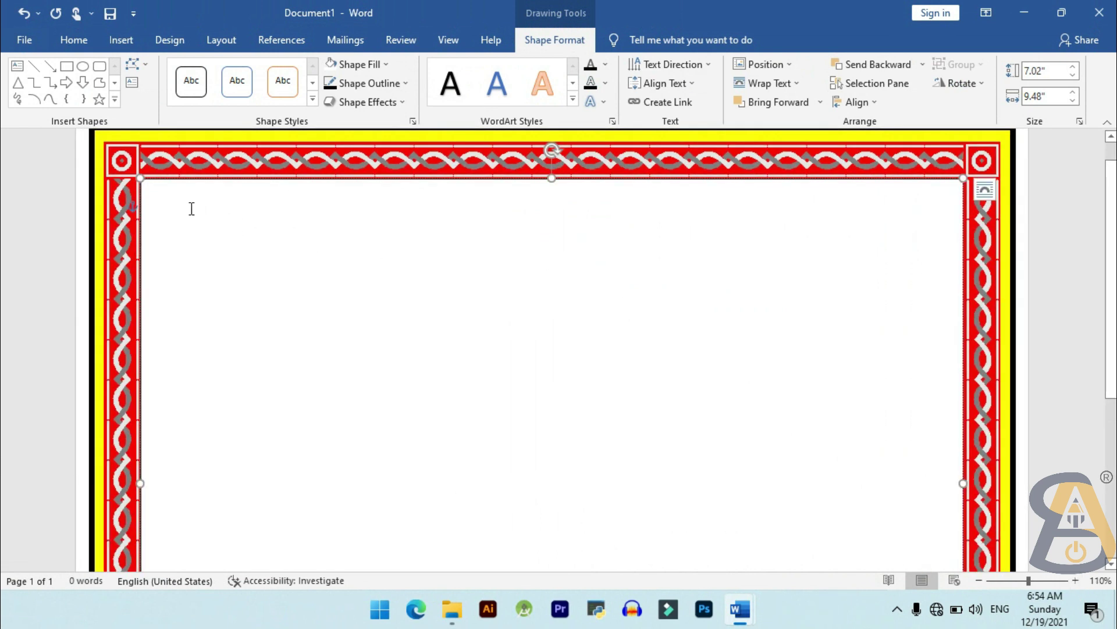
pyautogui.write('siitam')
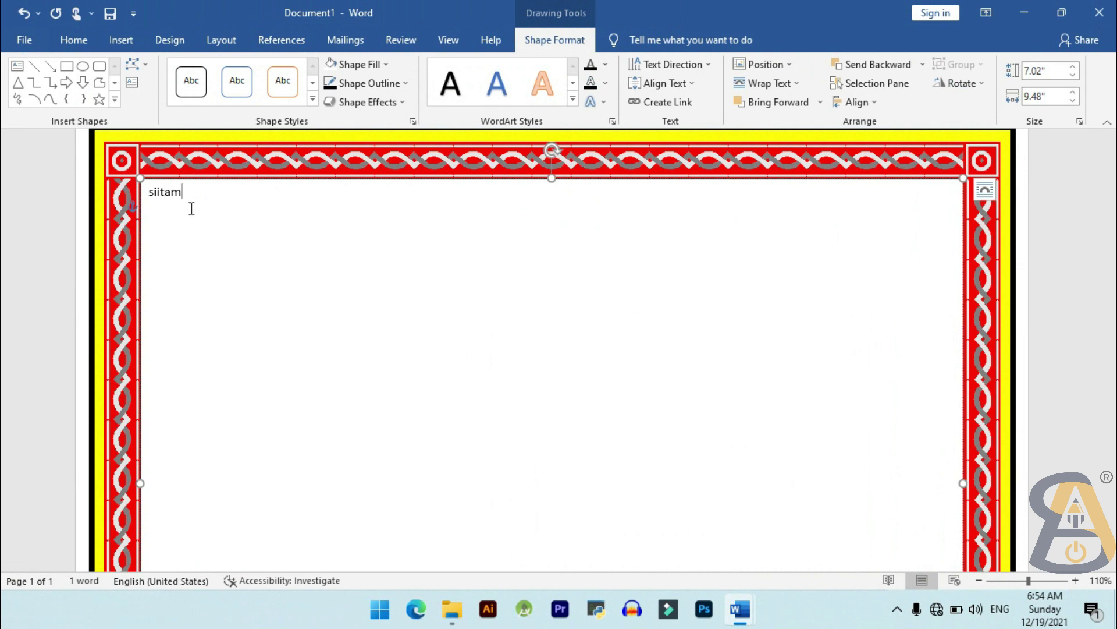
# Step: Convert all the text in the text box to UPPERCASE
pyautogui.hotkey('ctrl', 'a')
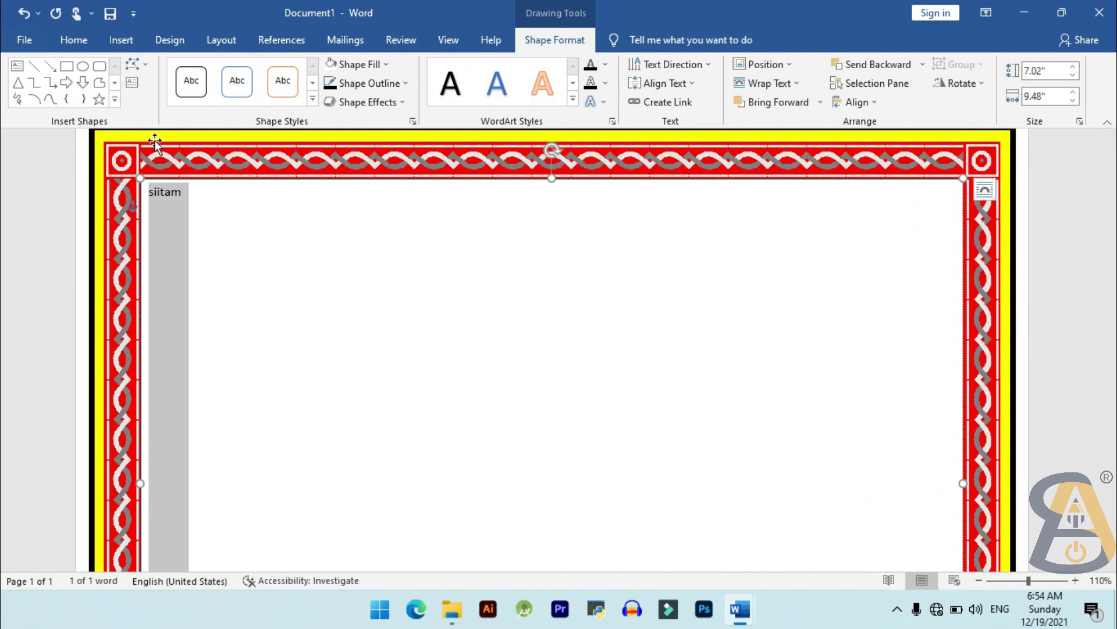
pyautogui.click(74, 40)
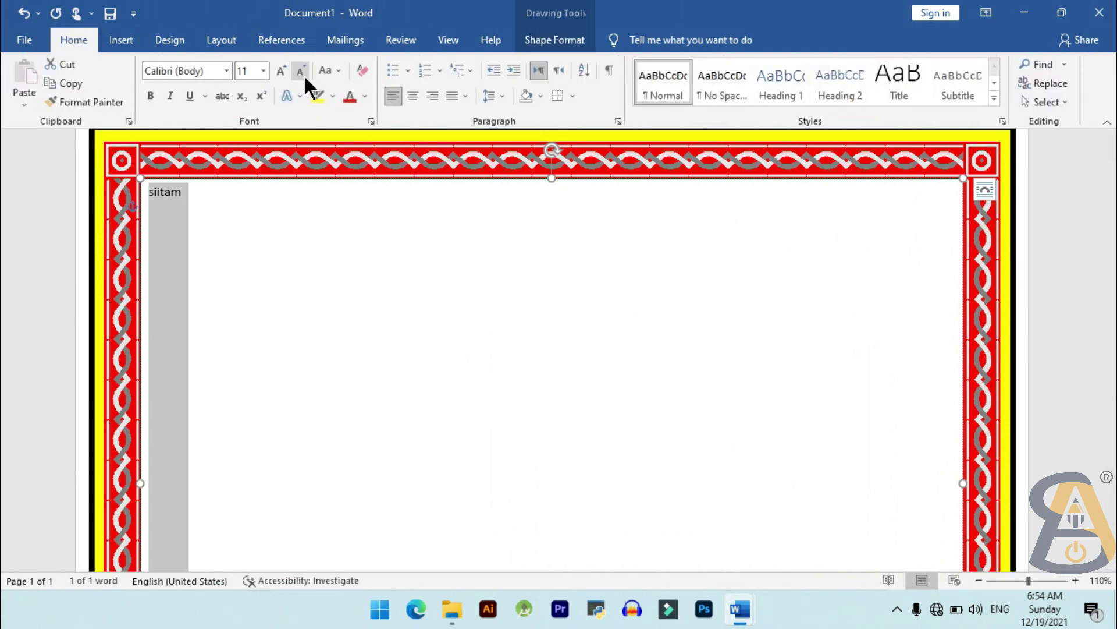
pyautogui.click(338, 71)
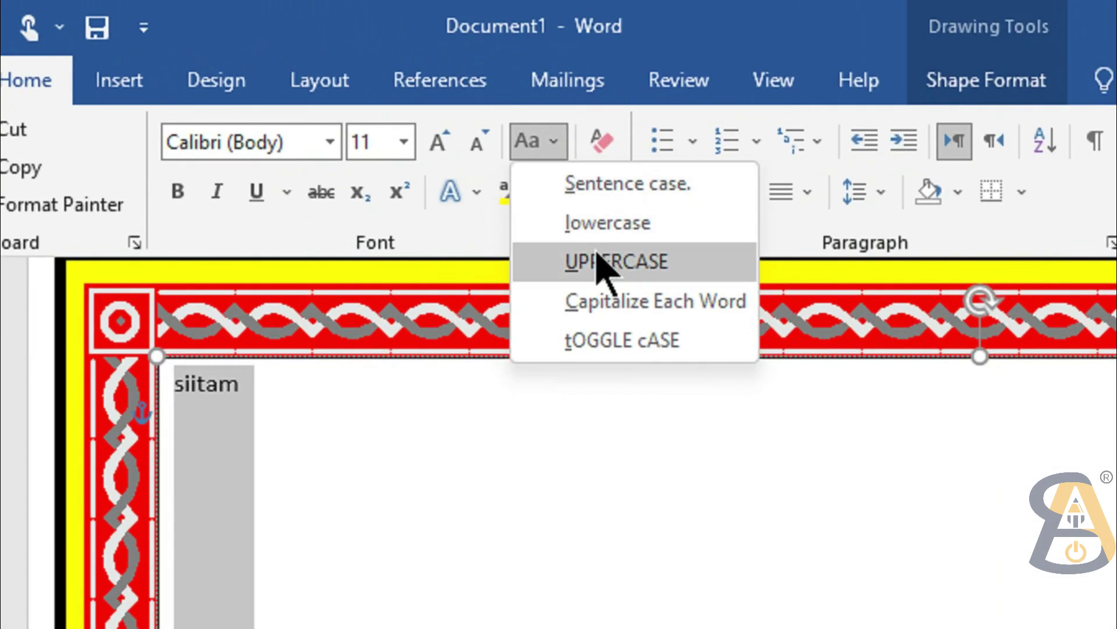
pyautogui.click(600, 262)
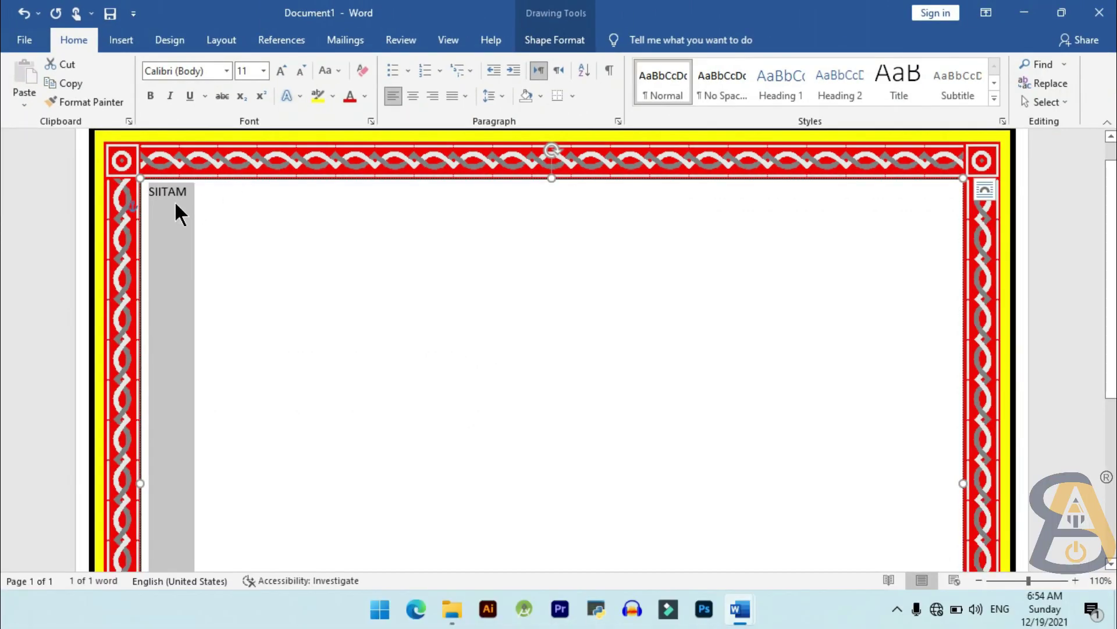
pyautogui.click(245, 383)
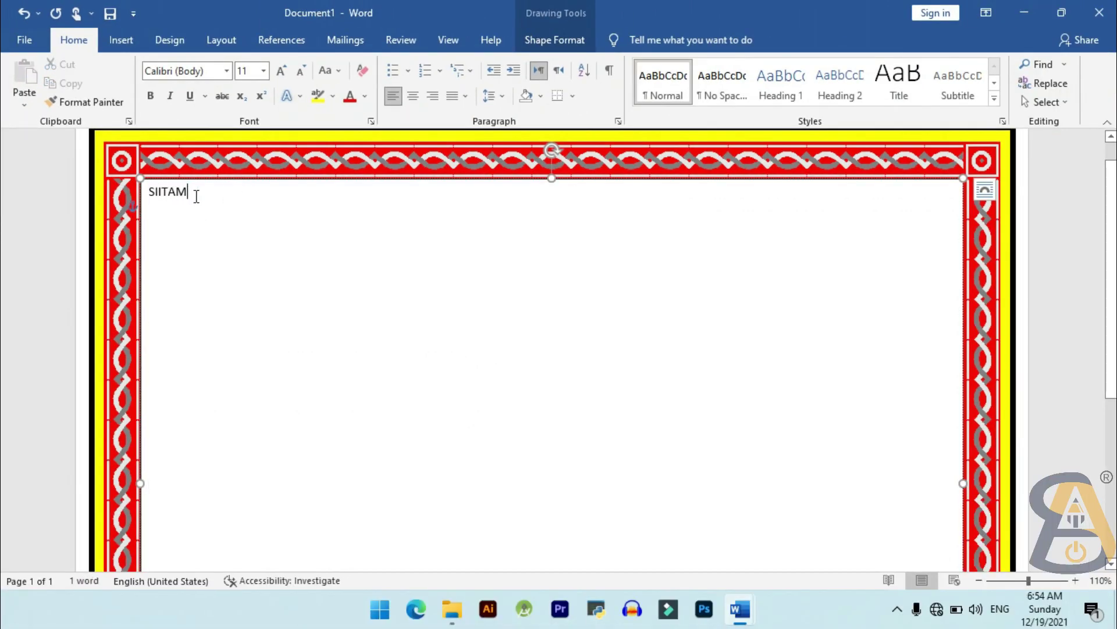
# Step: Add trailing space after SIITAM, copy the word with that space and paste it once on the same line
pyautogui.write('bb')
pyautogui.press('BackSpace')
pyautogui.press('BackSpace')
pyautogui.moveTo(202, 192); pyautogui.dragTo(147, 189)
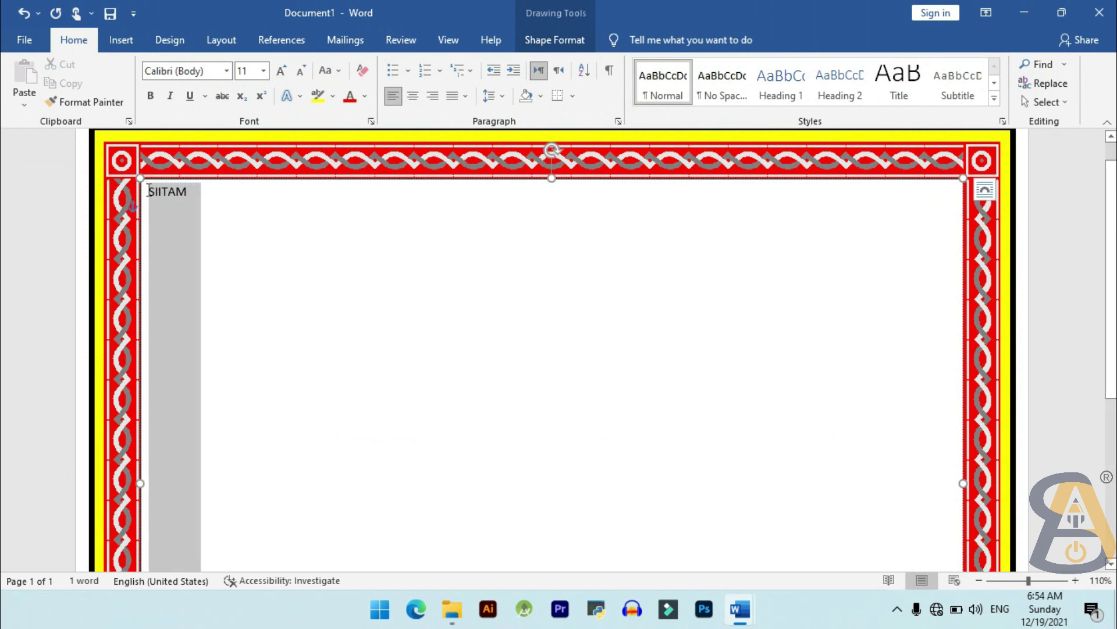
pyautogui.hotkey('ctrl', 'c')
pyautogui.click(205, 194)
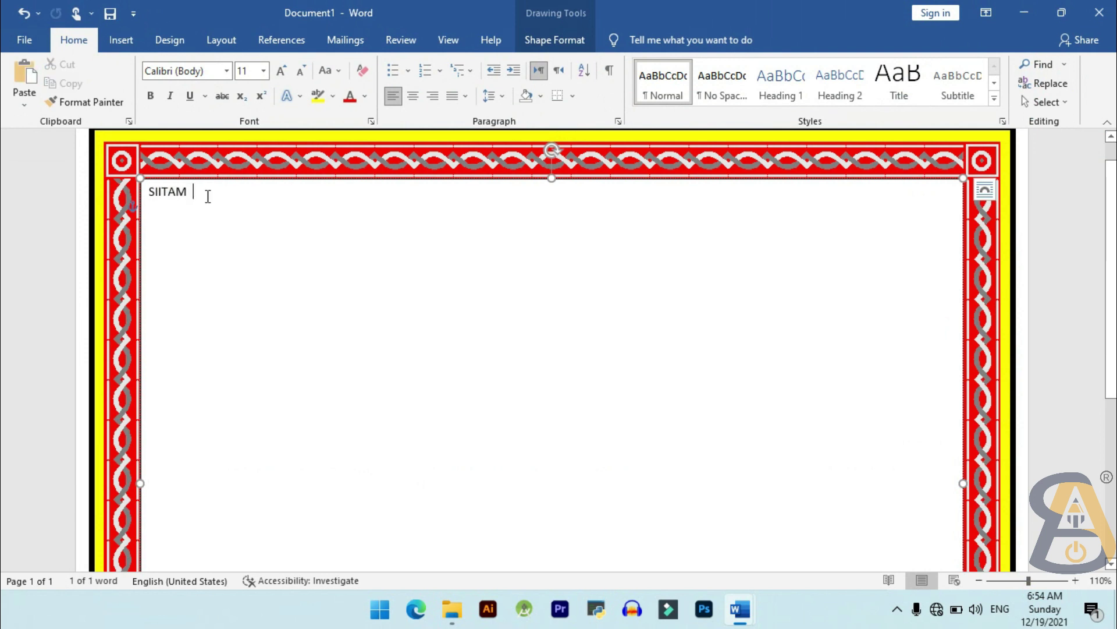
pyautogui.hotkey('ctrl', 'v')
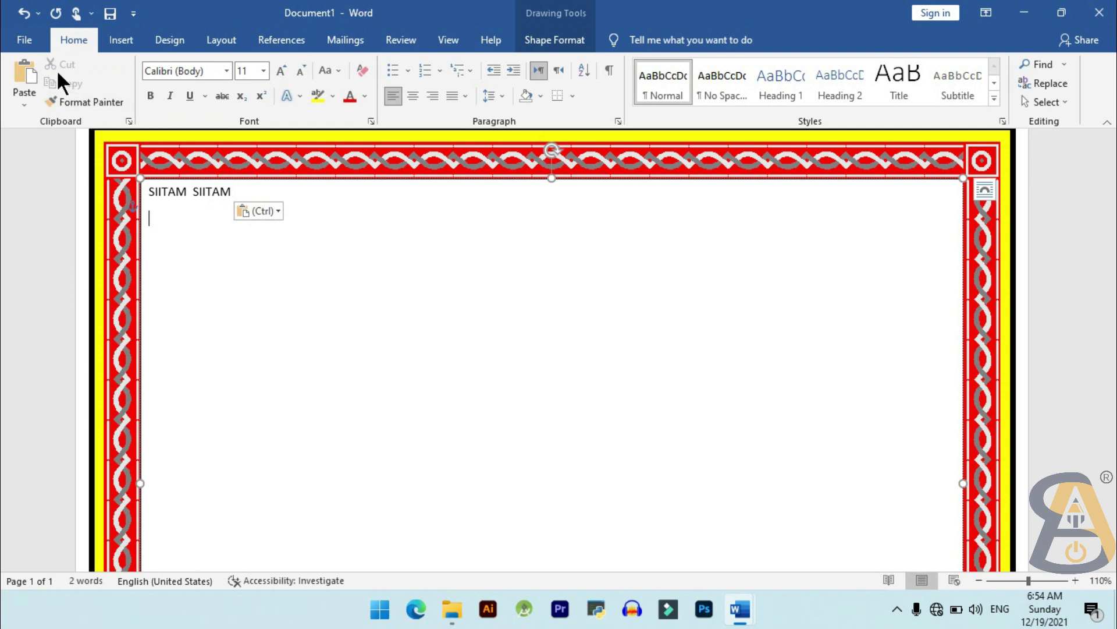
# Step: Paste SIITAM repeatedly along the first line until it holds thirteen copies, undoing any paste that lands on a new line
pyautogui.click(29, 69)
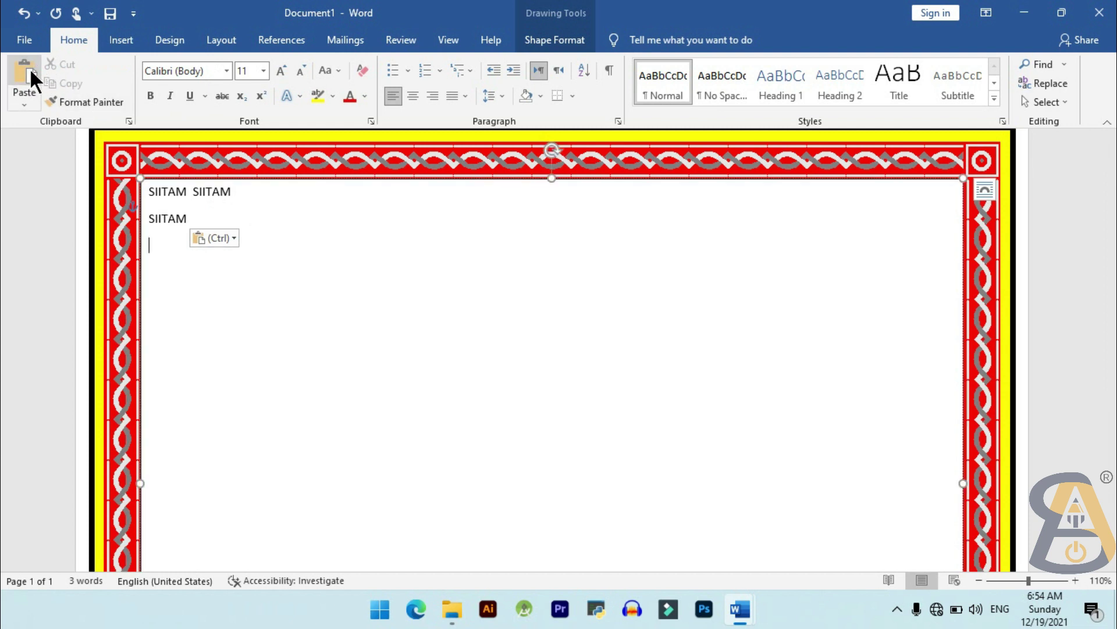
pyautogui.hotkey('ctrl', 'z')
pyautogui.click(253, 191)
pyautogui.click(30, 70)
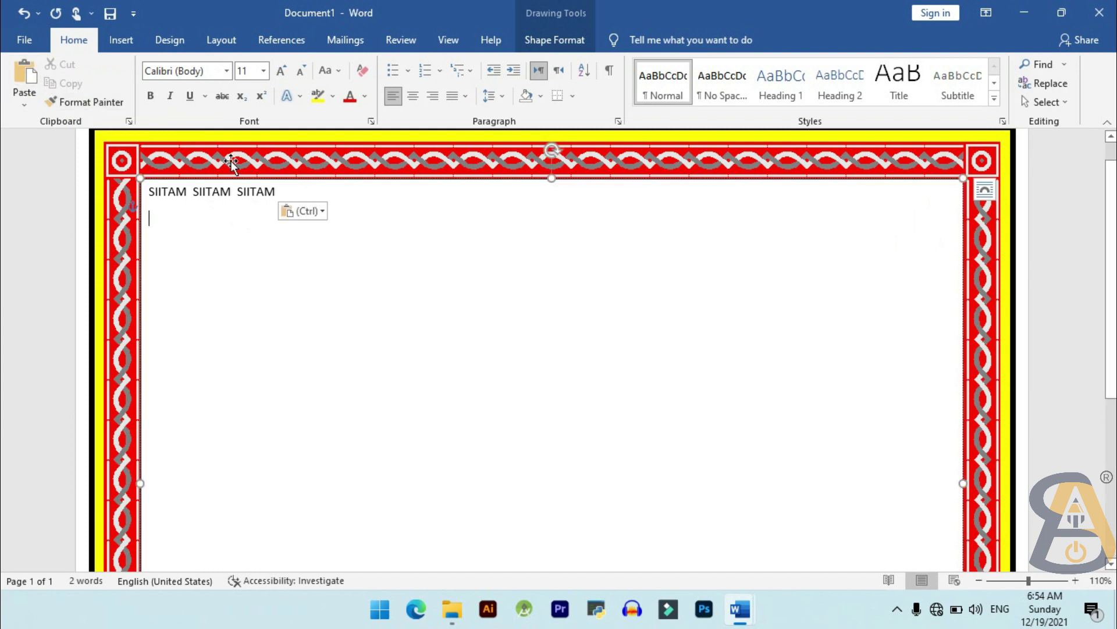
pyautogui.click(32, 70)
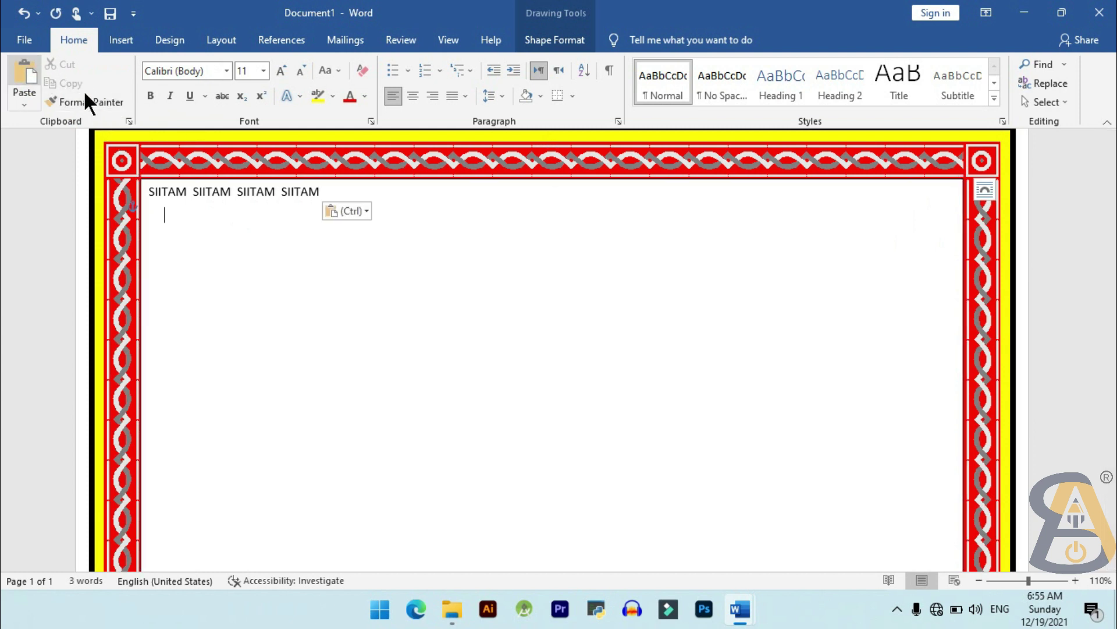
pyautogui.click(25, 69)
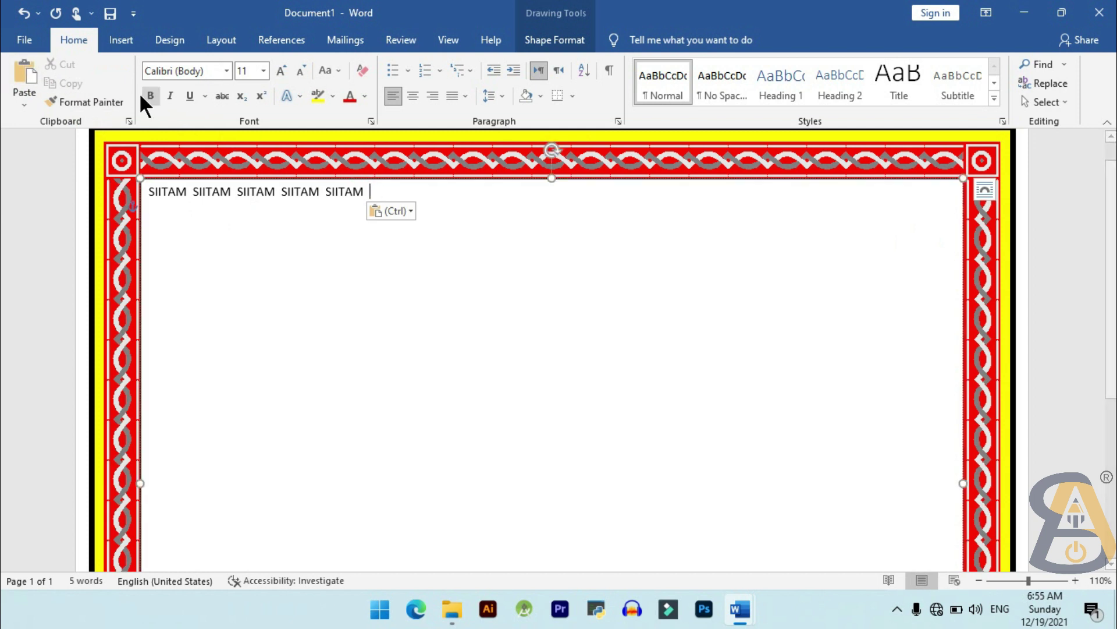
pyautogui.click(32, 74)
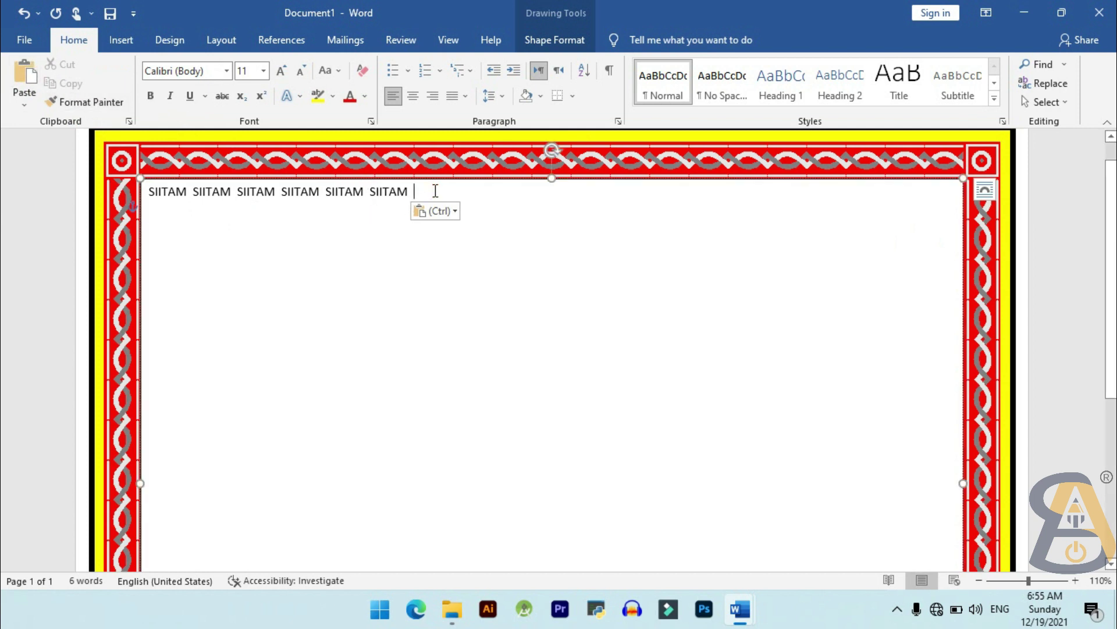
pyautogui.click(25, 74)
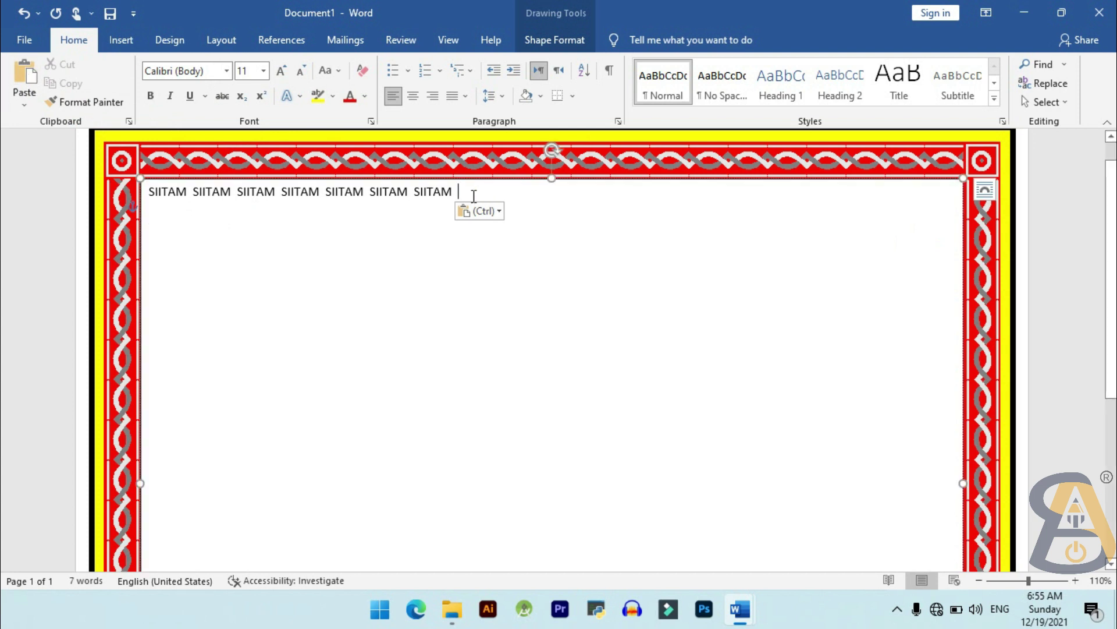
pyautogui.click(25, 68)
pyautogui.click(509, 191)
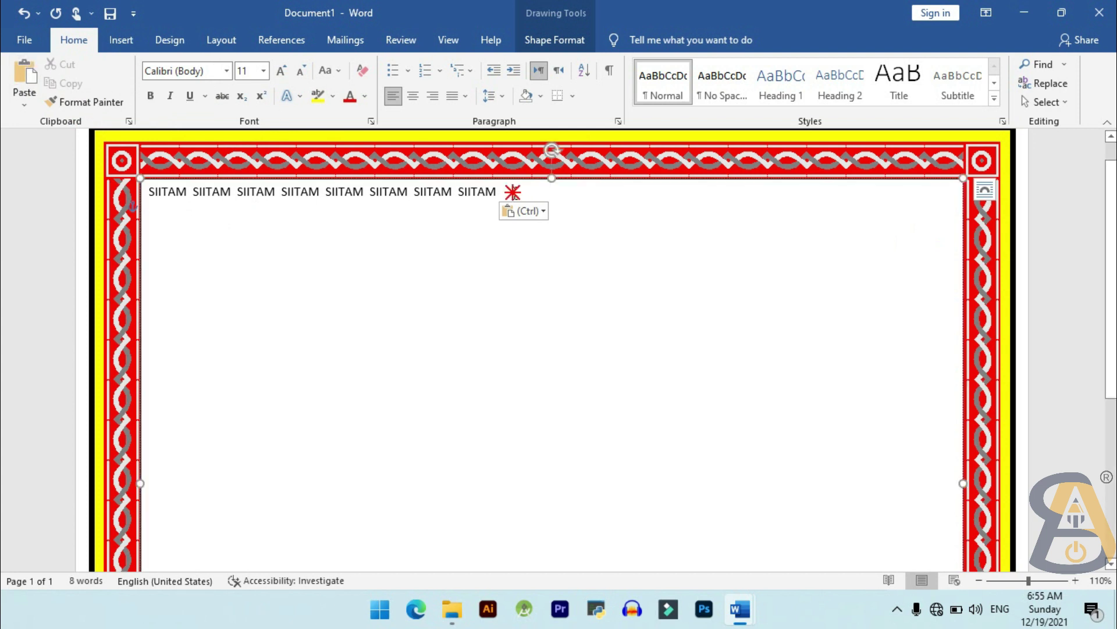
pyautogui.click(34, 72)
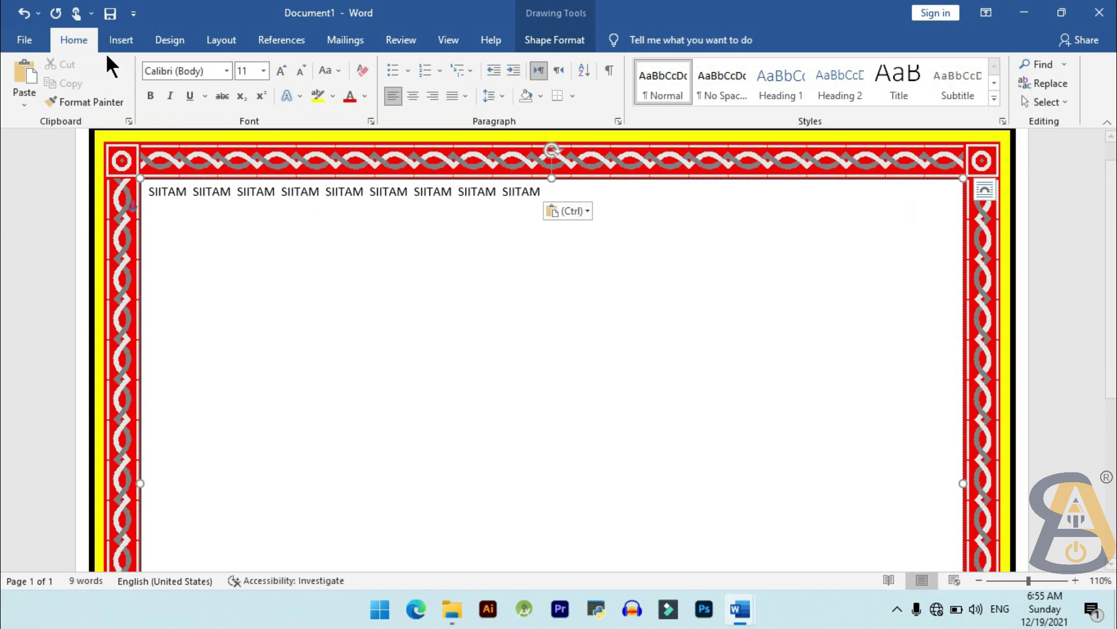
pyautogui.click(26, 65)
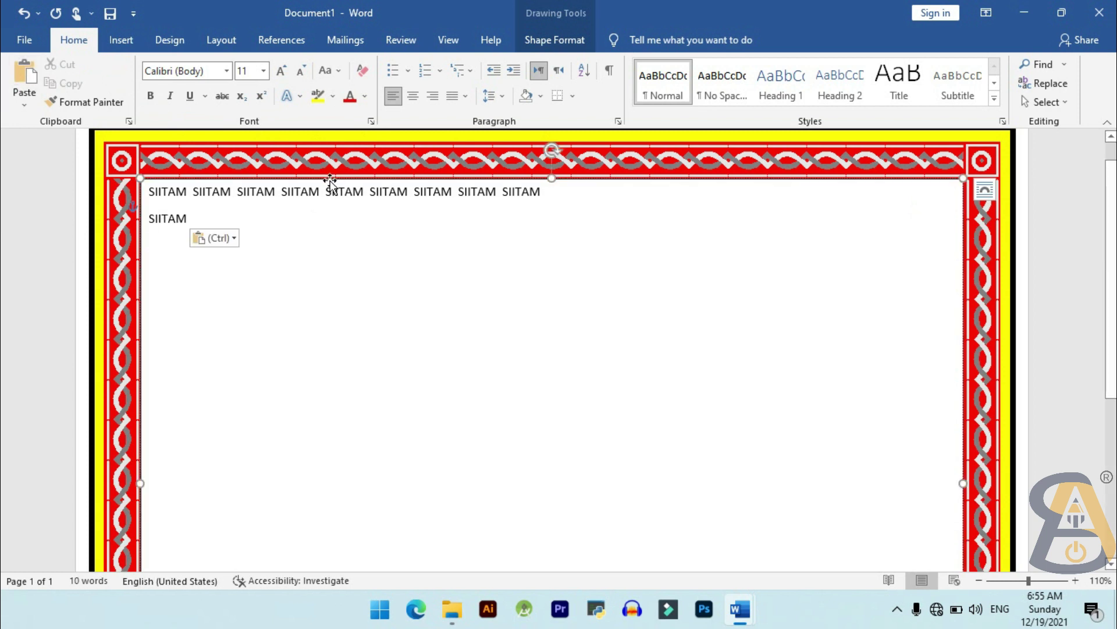
pyautogui.hotkey('ctrl', 'z')
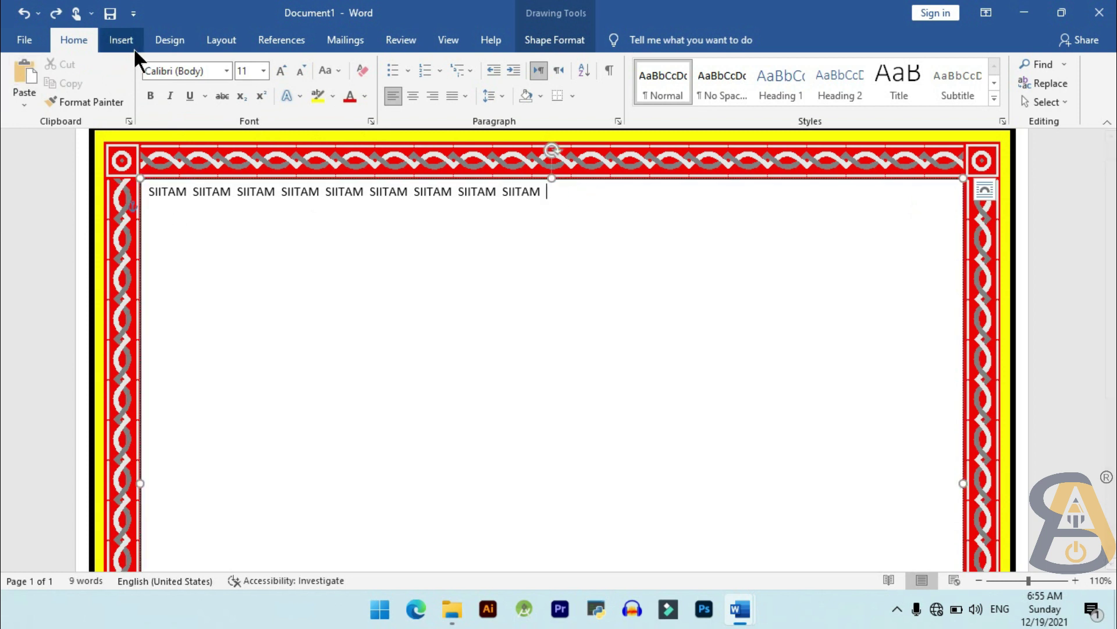
pyautogui.click(37, 65)
pyautogui.click(604, 192)
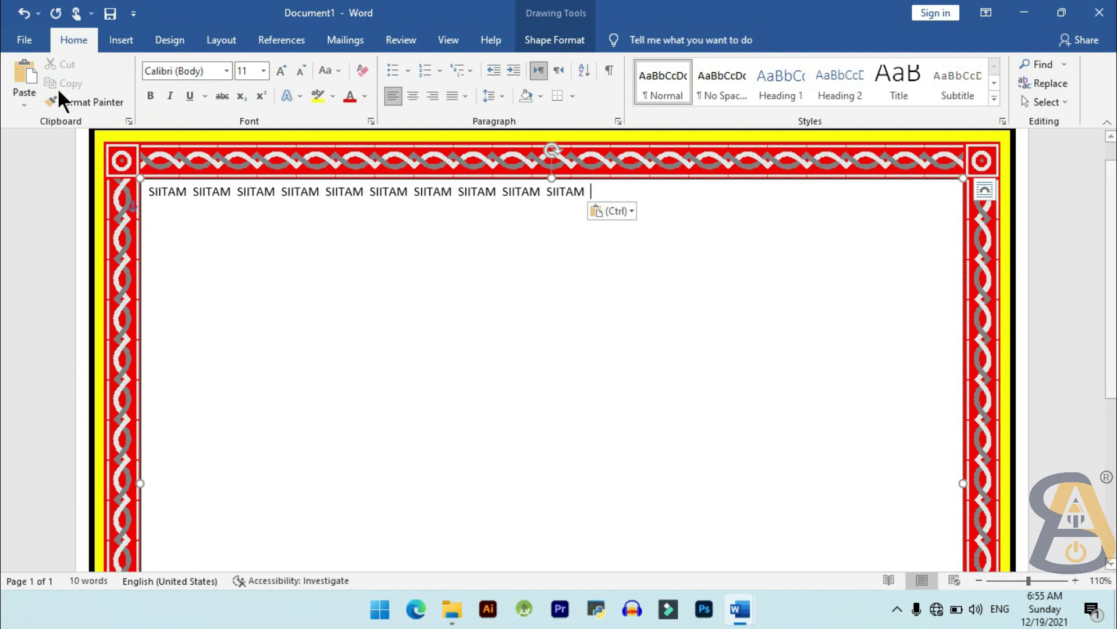
pyautogui.click(20, 77)
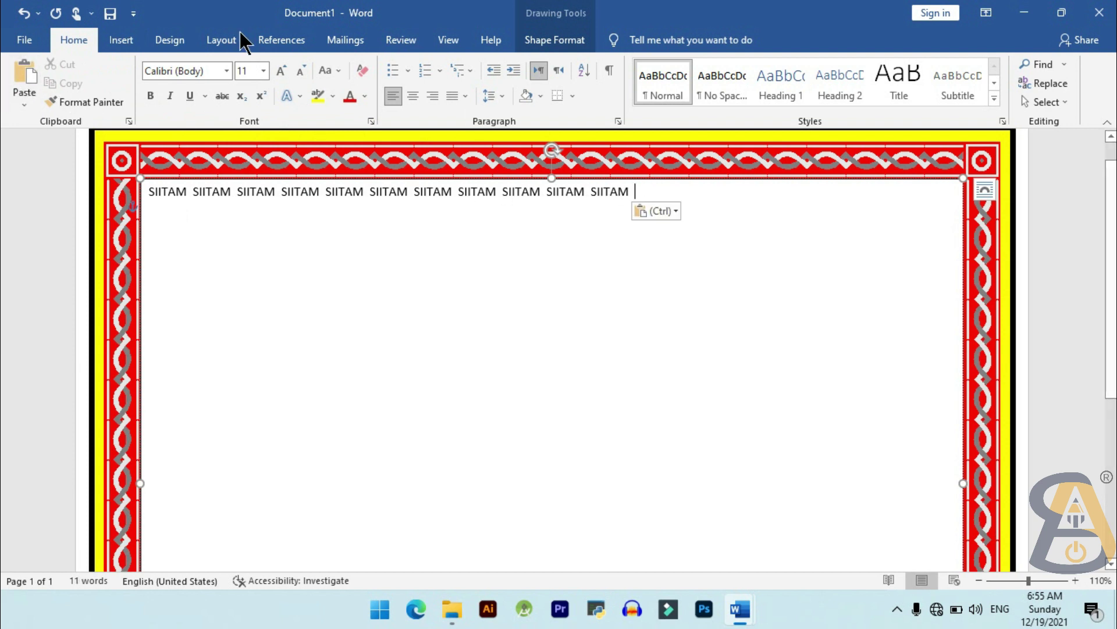
pyautogui.click(22, 73)
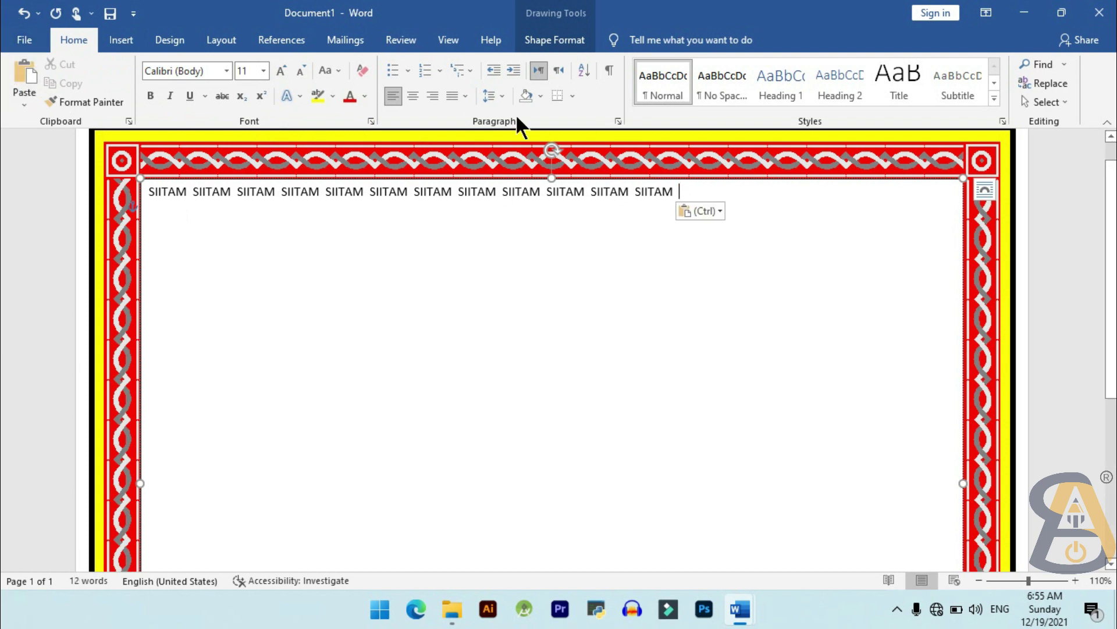
pyautogui.click(37, 84)
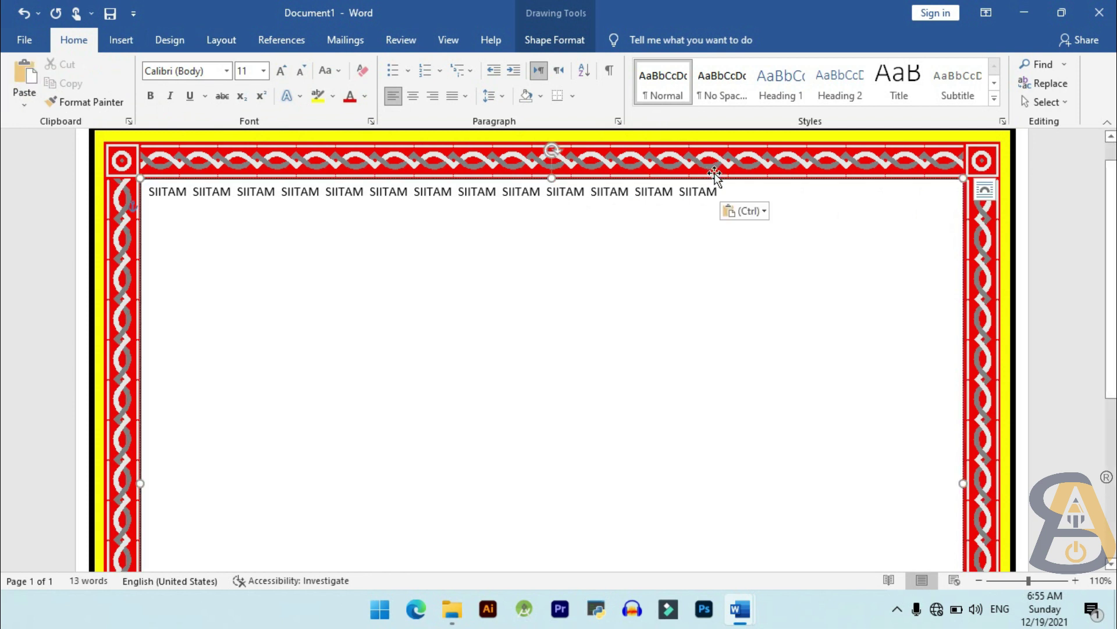
# Step: Copy the last four SIITAM words and paste them at the end of the line to make seventeen copies
pyautogui.moveTo(716, 192); pyautogui.dragTo(557, 194)
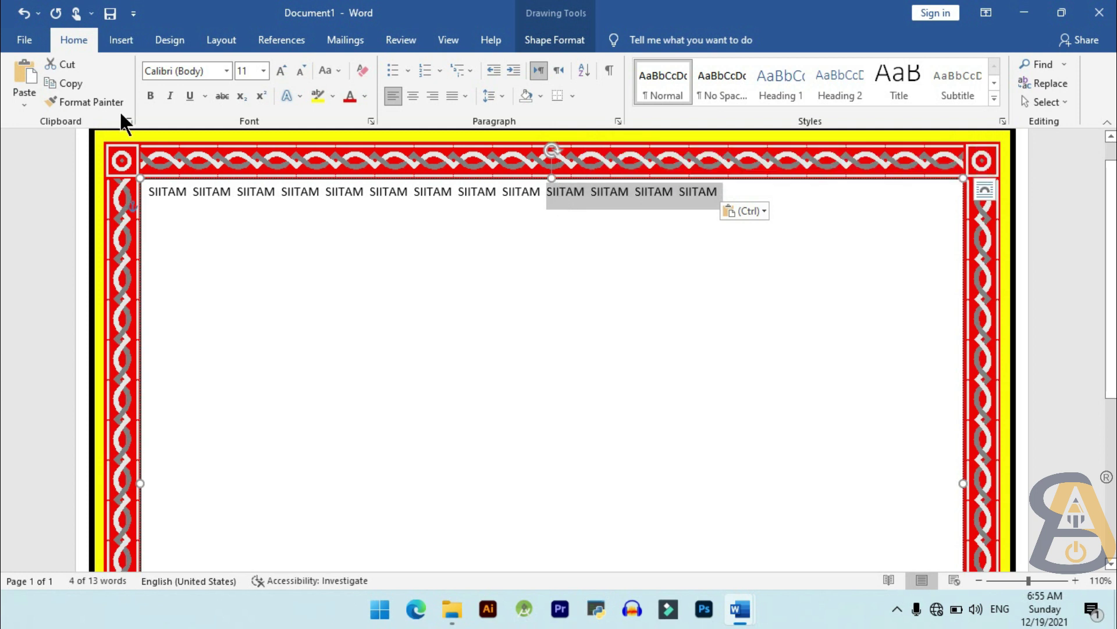
pyautogui.click(66, 83)
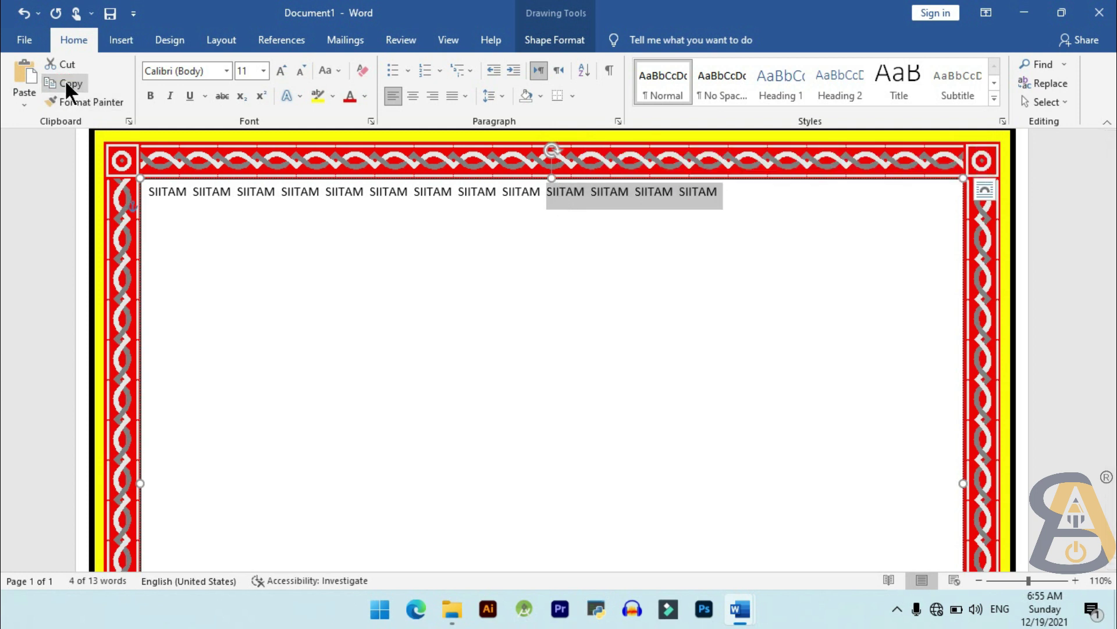
pyautogui.click(730, 204)
pyautogui.click(22, 67)
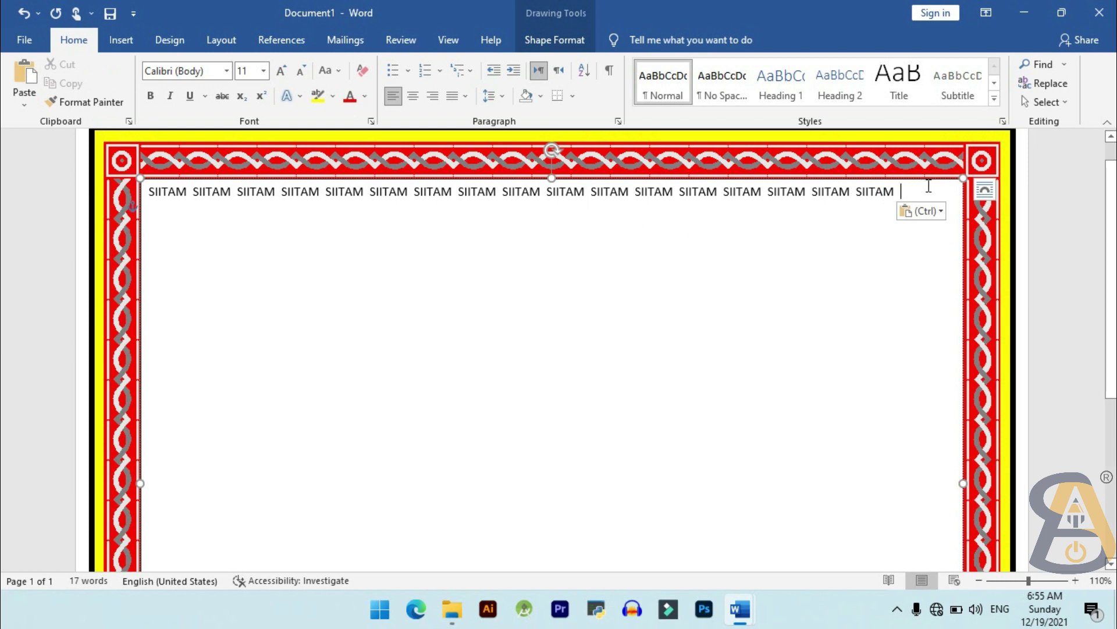
# Step: Distribute the whole SIITAM line evenly across the text box width and colour its text with the standard orange
pyautogui.moveTo(901, 190); pyautogui.dragTo(183, 181)
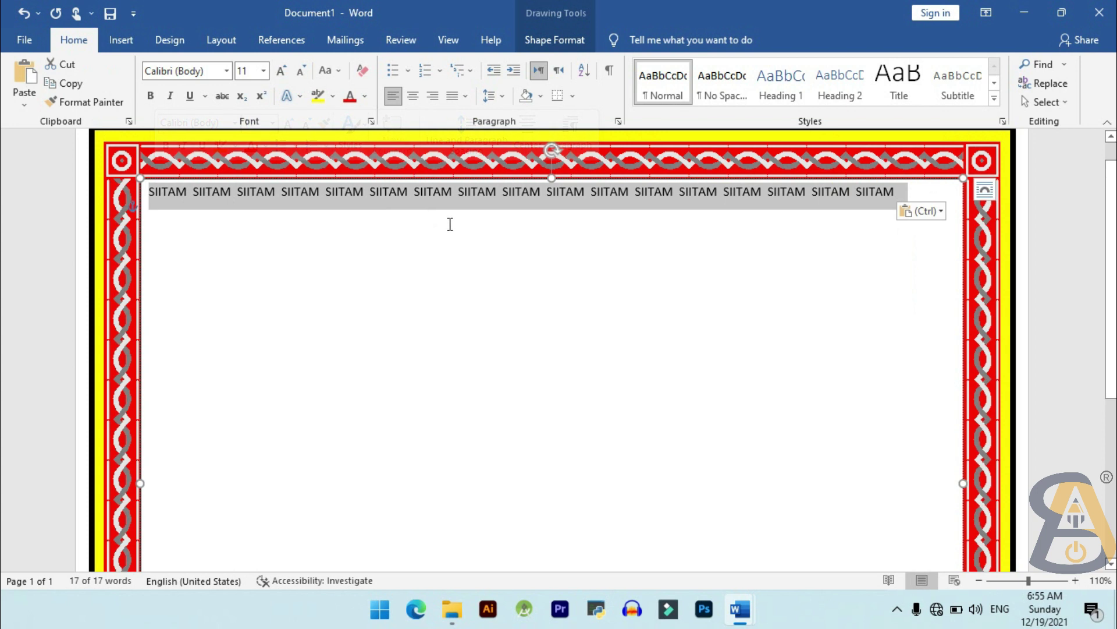
pyautogui.hotkey('ctrl', 'shift', 'j')
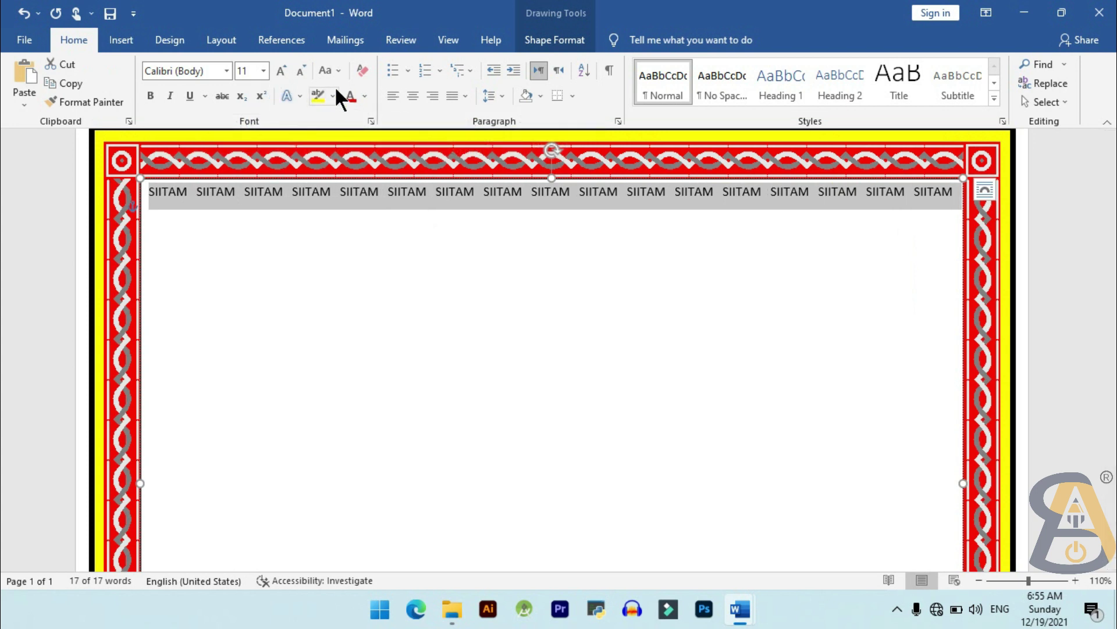
pyautogui.click(366, 93)
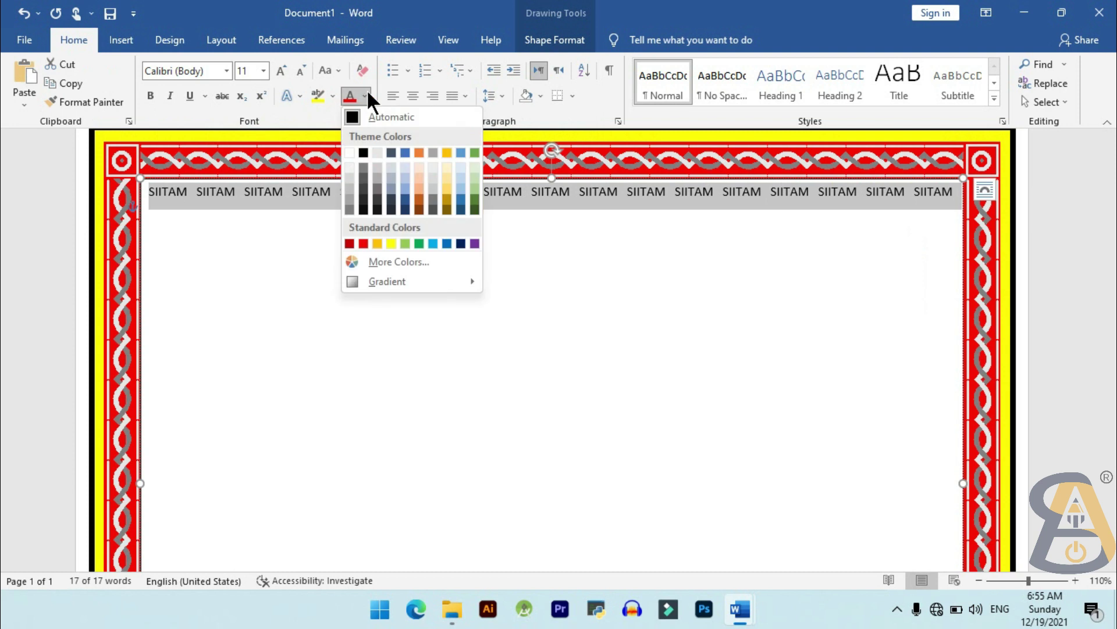
pyautogui.click(378, 244)
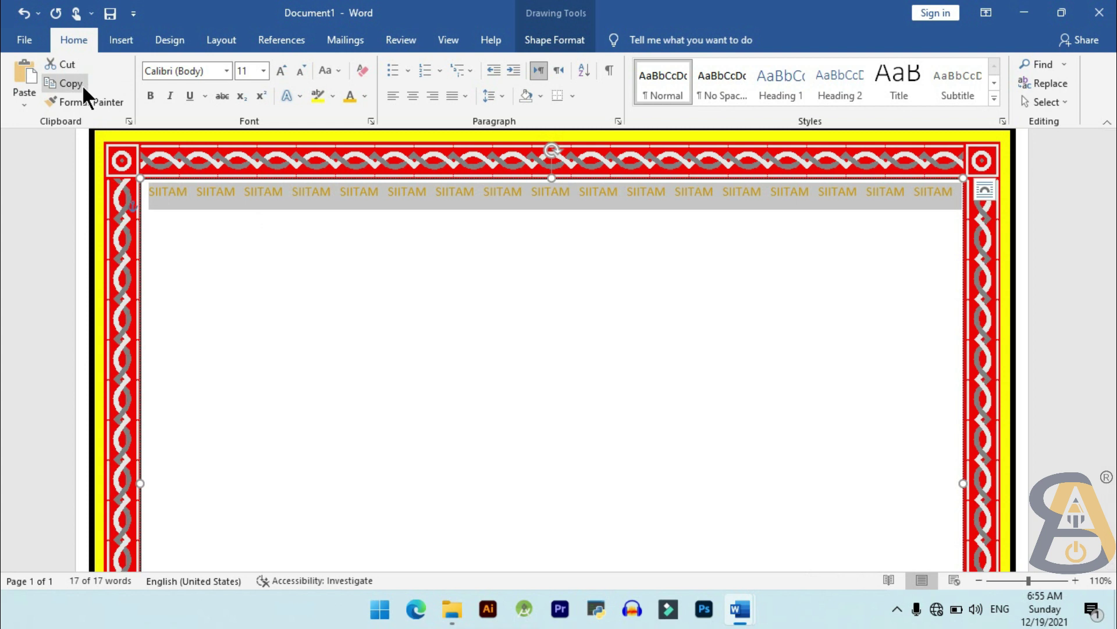
# Step: Copy the formatted SIITAM line and paste it repeatedly below until the text box holds fourteen lines
pyautogui.click(200, 237)
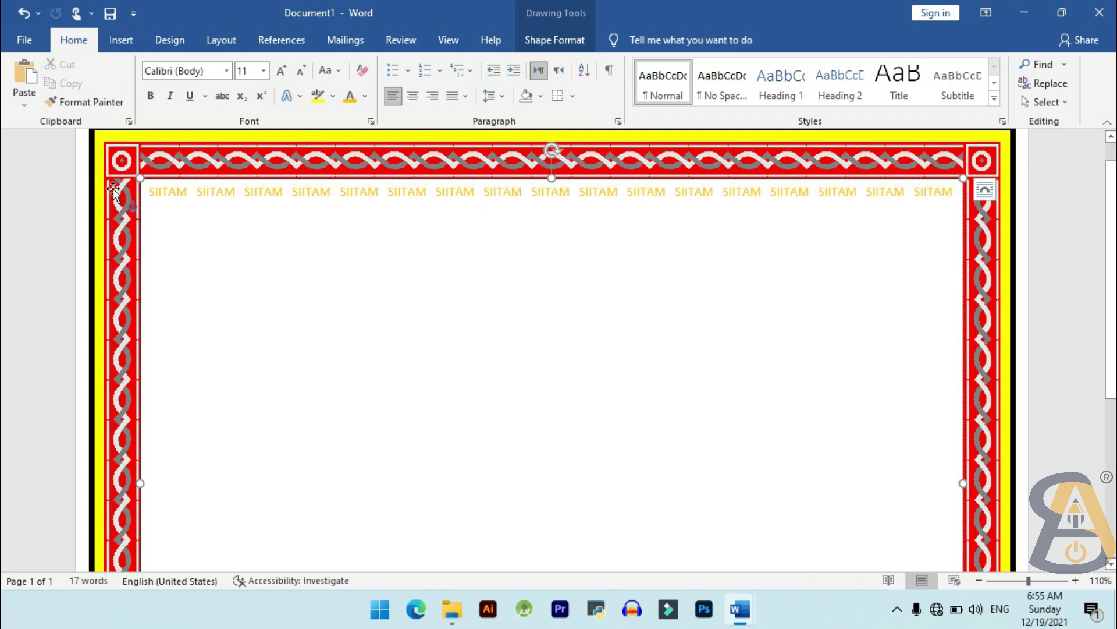
pyautogui.click(24, 76)
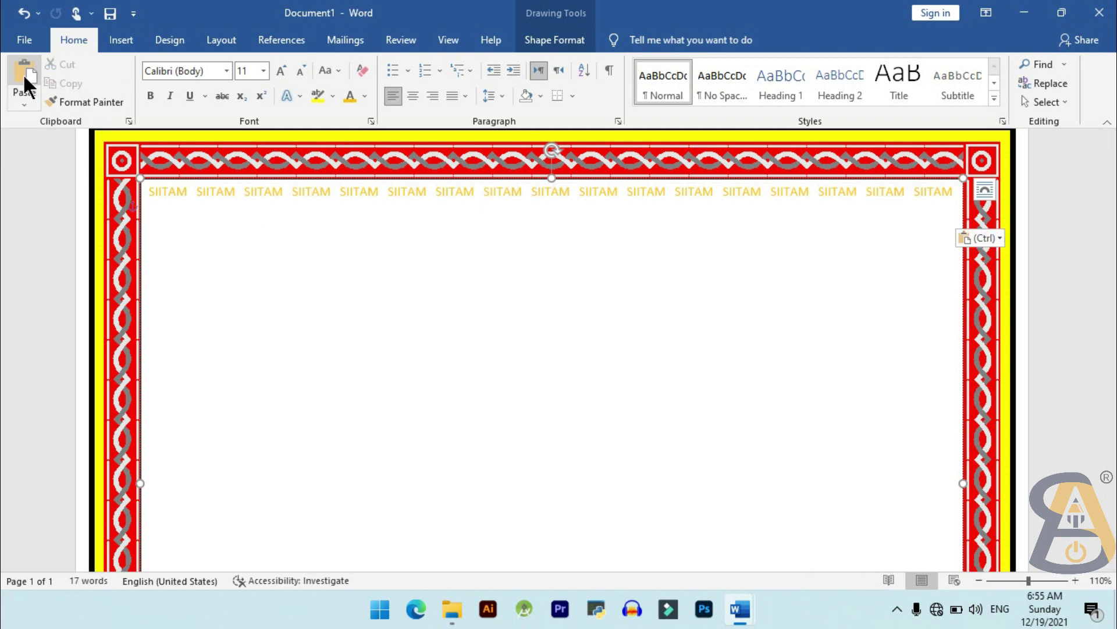
pyautogui.click(24, 76)
pyautogui.click(24, 76)
pyautogui.tripleClick(25, 77)
pyautogui.tripleClick(25, 77)
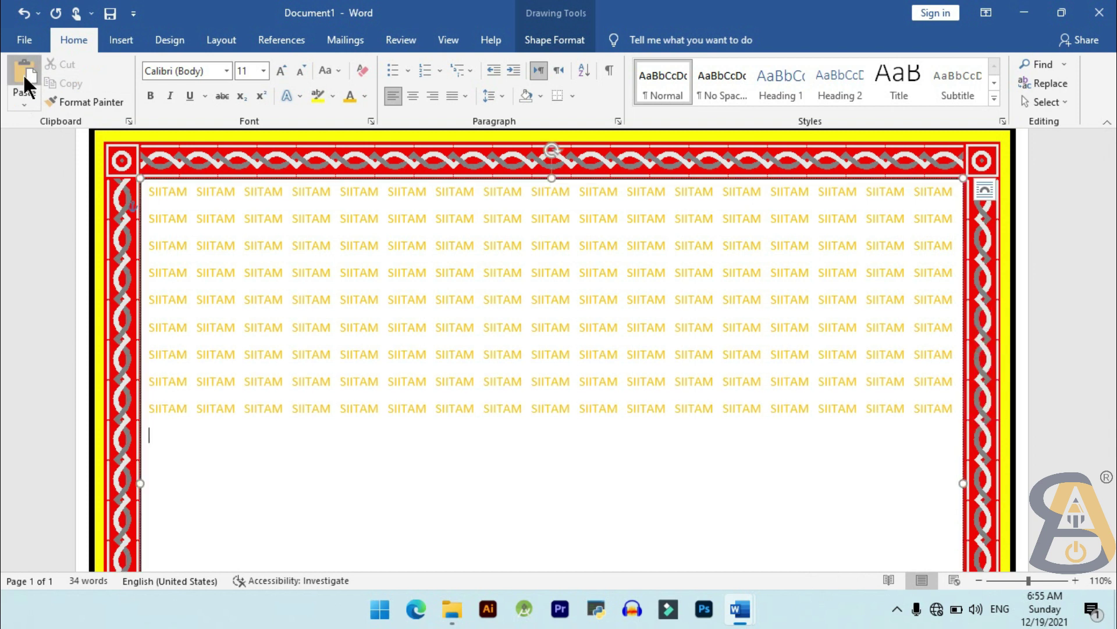
pyautogui.doubleClick(24, 77)
pyautogui.click(25, 77)
pyautogui.click(24, 77)
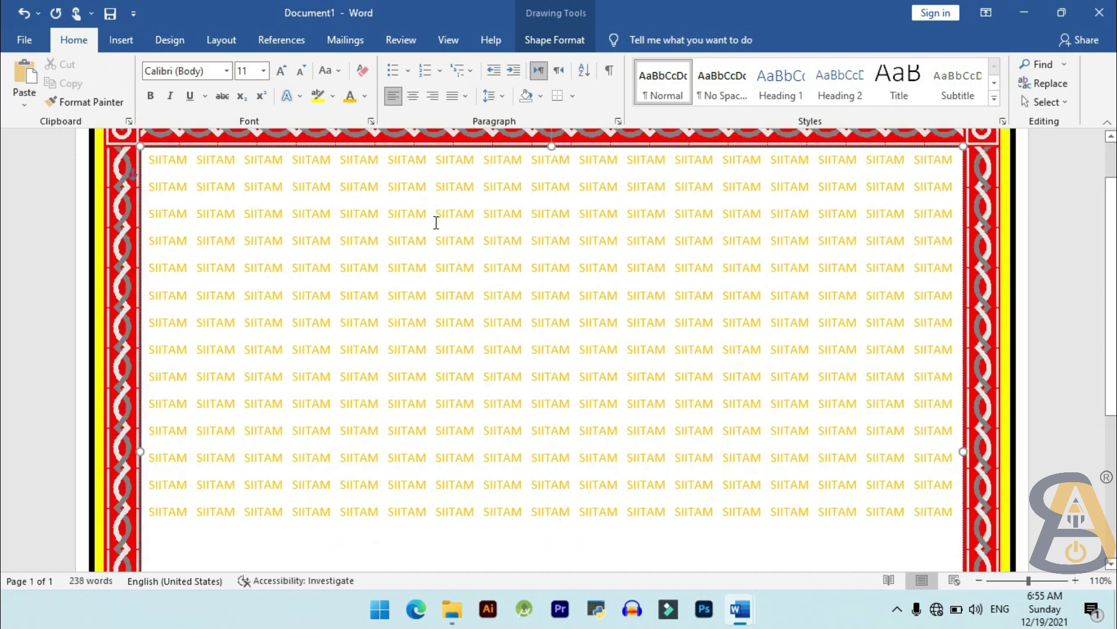
# Step: Paste further copies of the SIITAM line until the text fills the text box down to the lower border
pyautogui.scroll(-3, 606, 337)
pyautogui.click(979, 580)
pyautogui.click(978, 580)
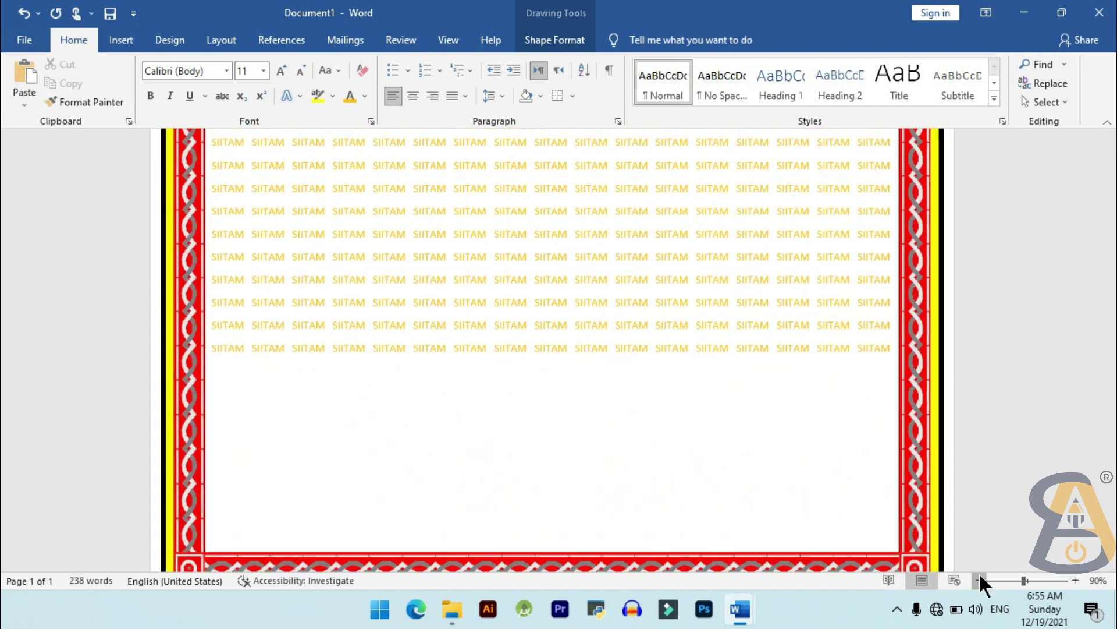
pyautogui.click(979, 580)
pyautogui.tripleClick(24, 73)
pyautogui.doubleClick(25, 72)
pyautogui.doubleClick(25, 68)
pyautogui.click(26, 69)
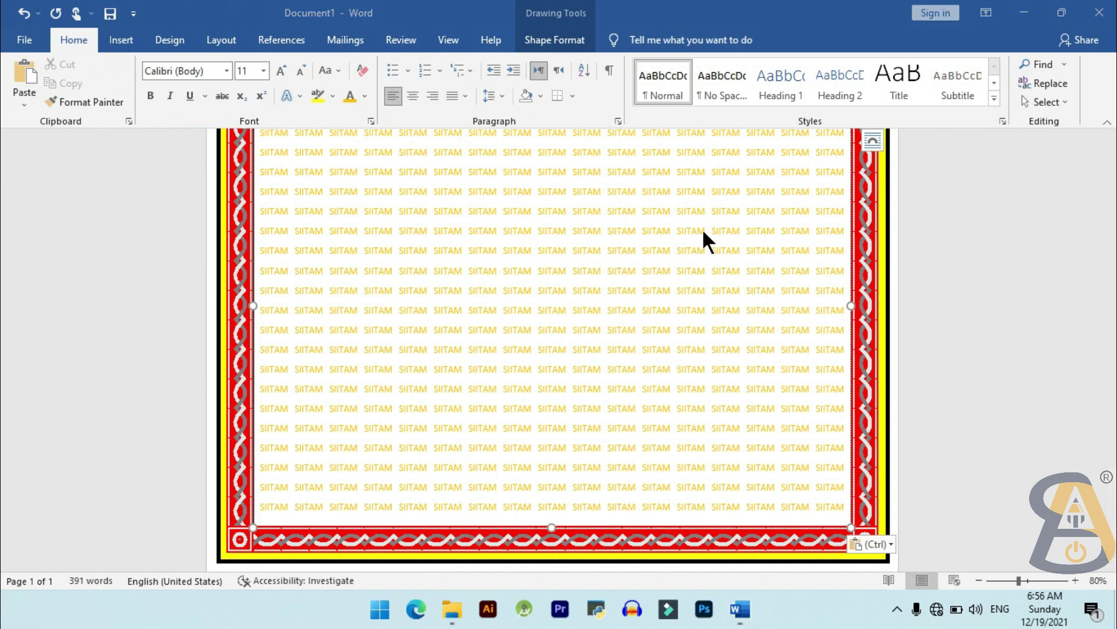
pyautogui.click(987, 574)
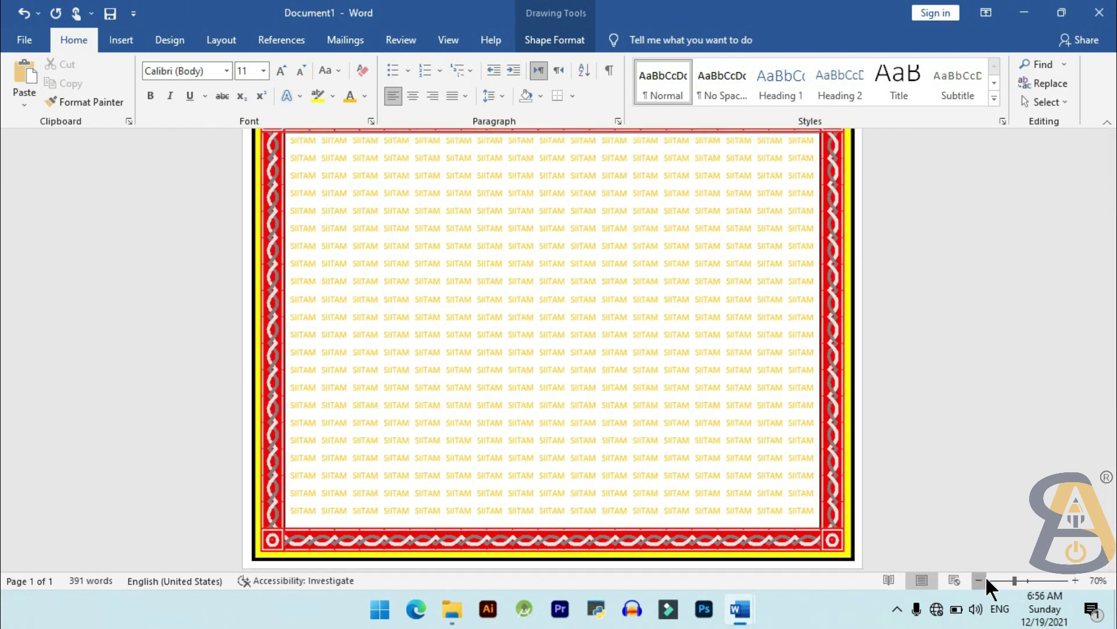
pyautogui.click(987, 573)
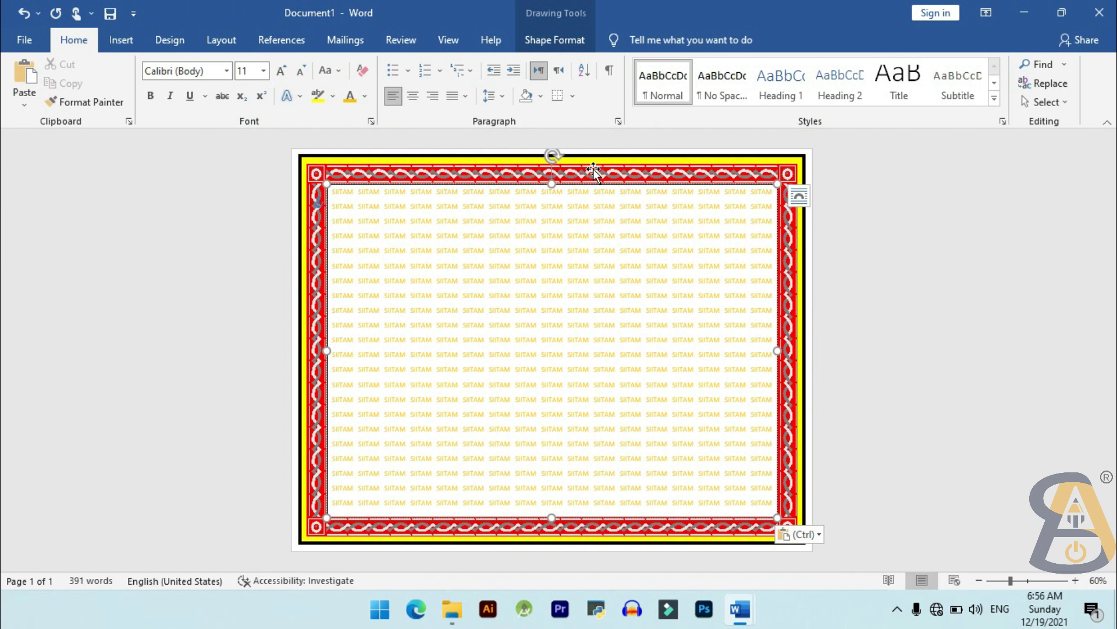
# Step: Remove the outline and the fill from the SIITAM text box
pyautogui.click(540, 44)
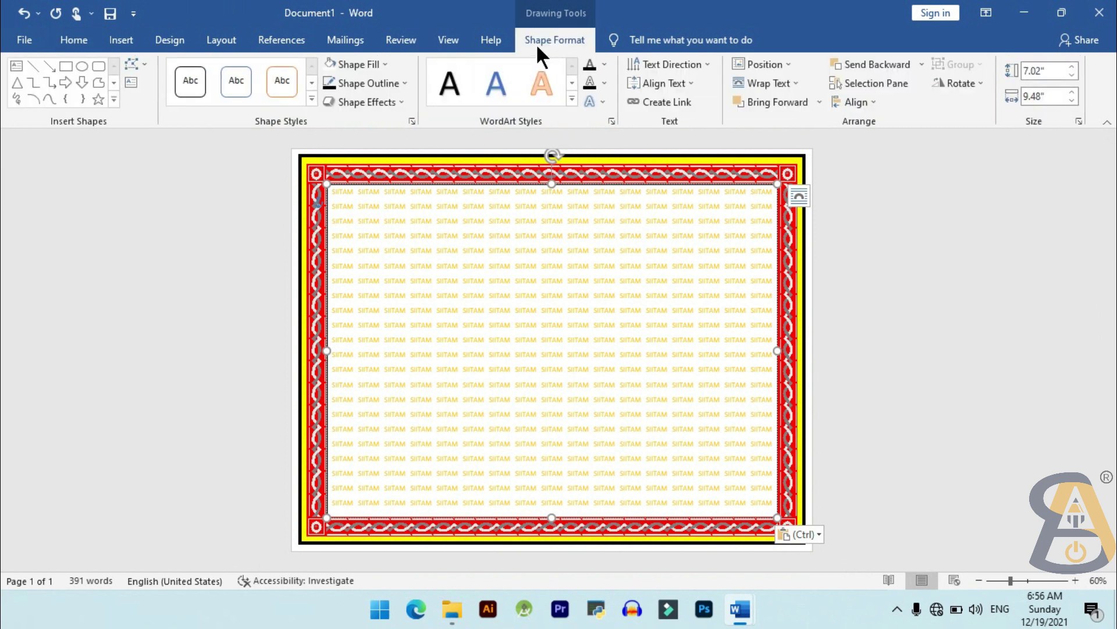
pyautogui.click(365, 79)
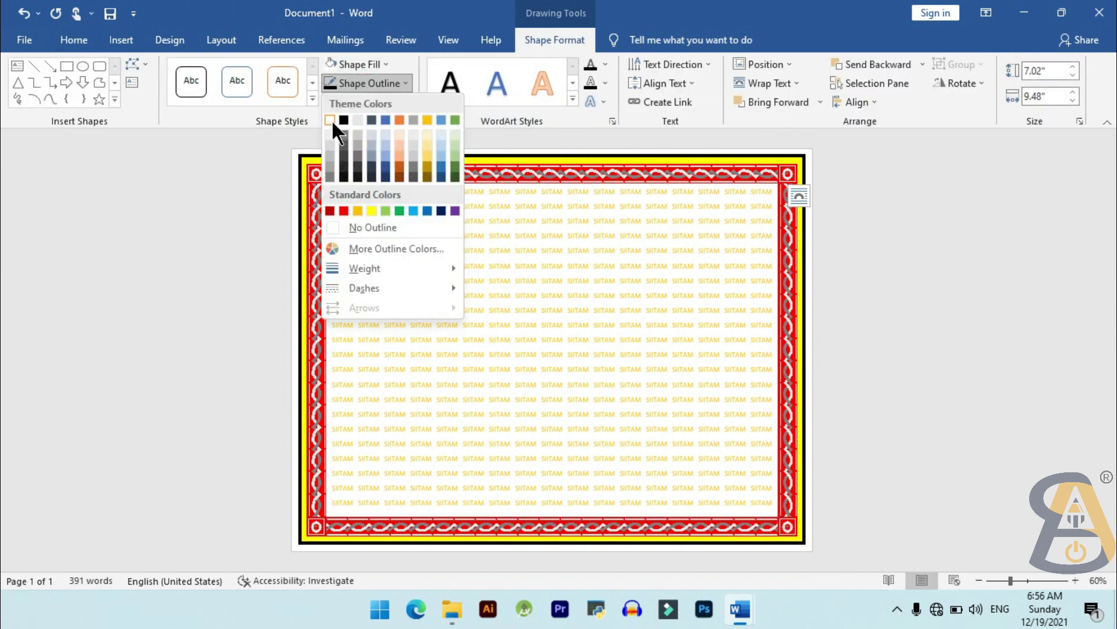
pyautogui.click(345, 226)
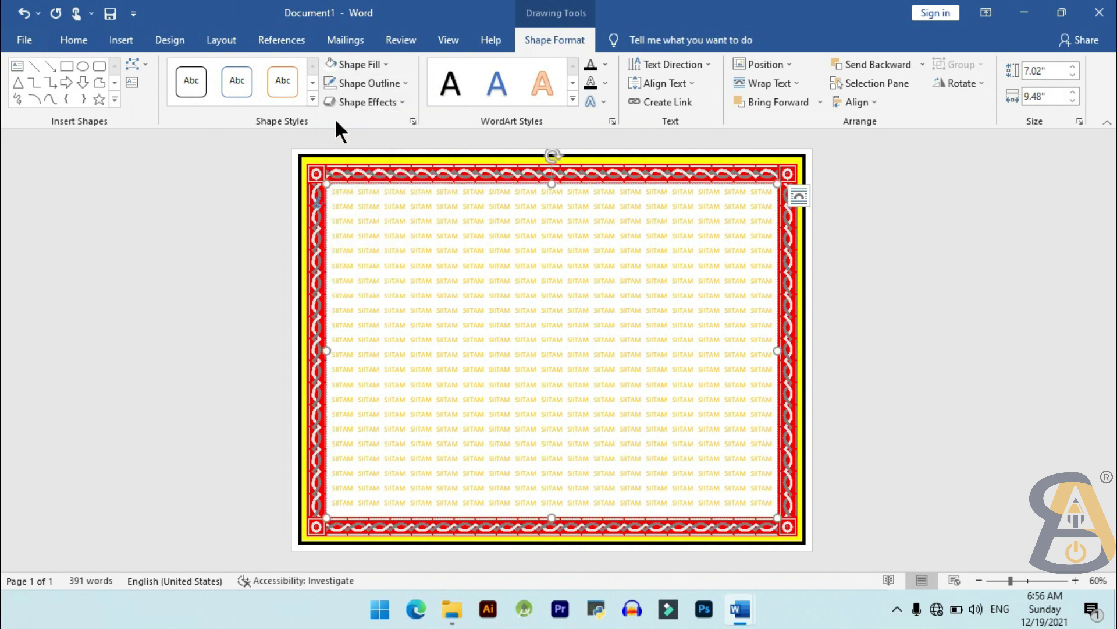
pyautogui.click(355, 58)
pyautogui.click(359, 204)
pyautogui.click(1073, 583)
pyautogui.click(1073, 583)
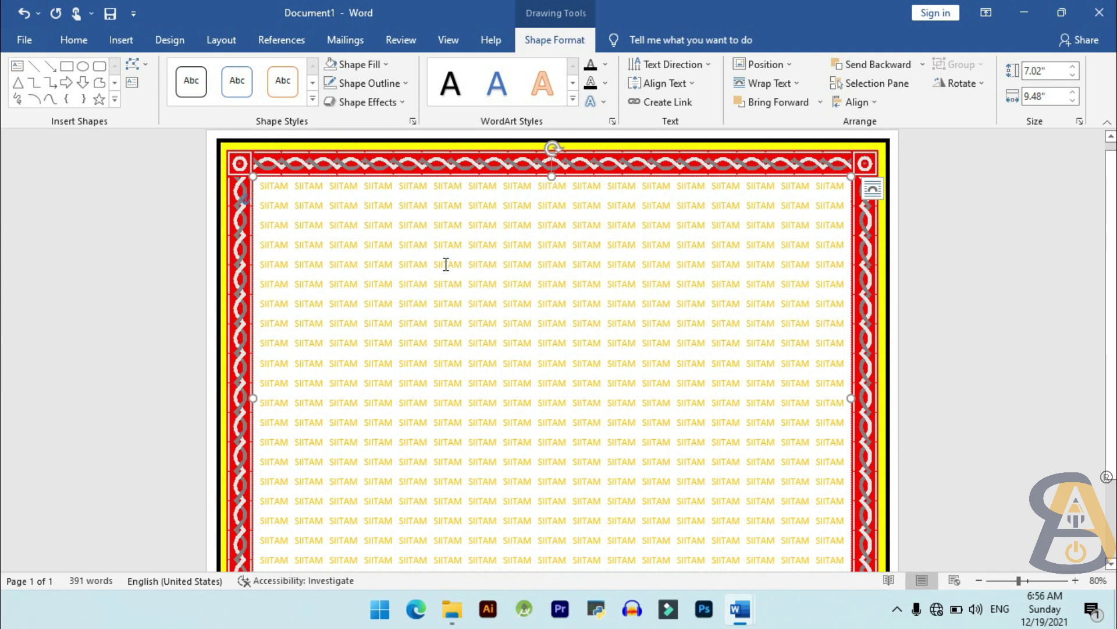
pyautogui.click(980, 580)
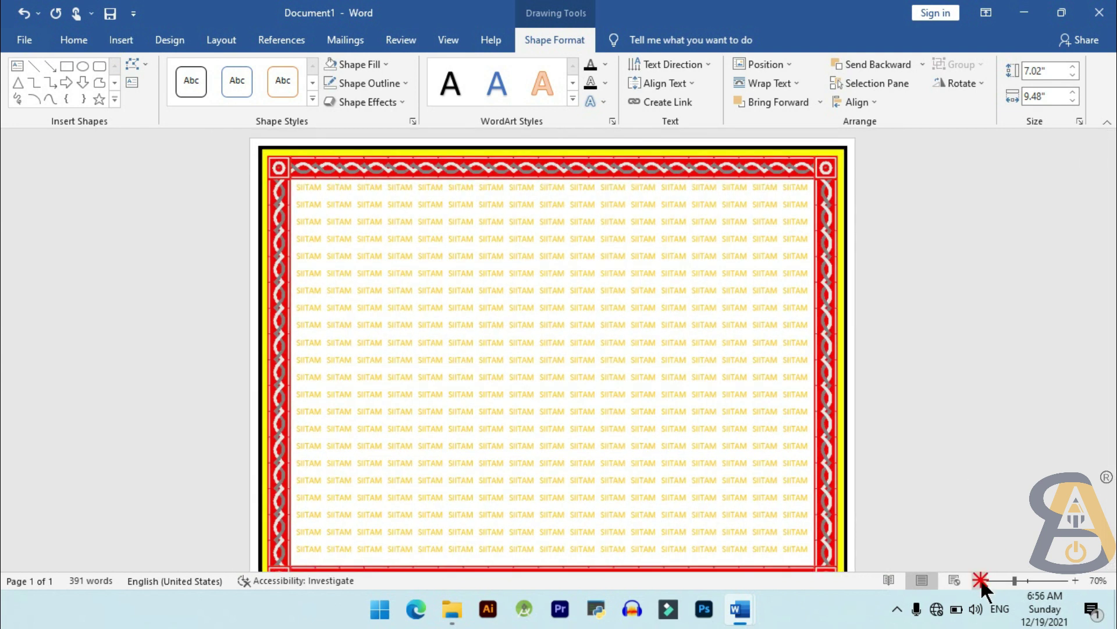
pyautogui.click(979, 581)
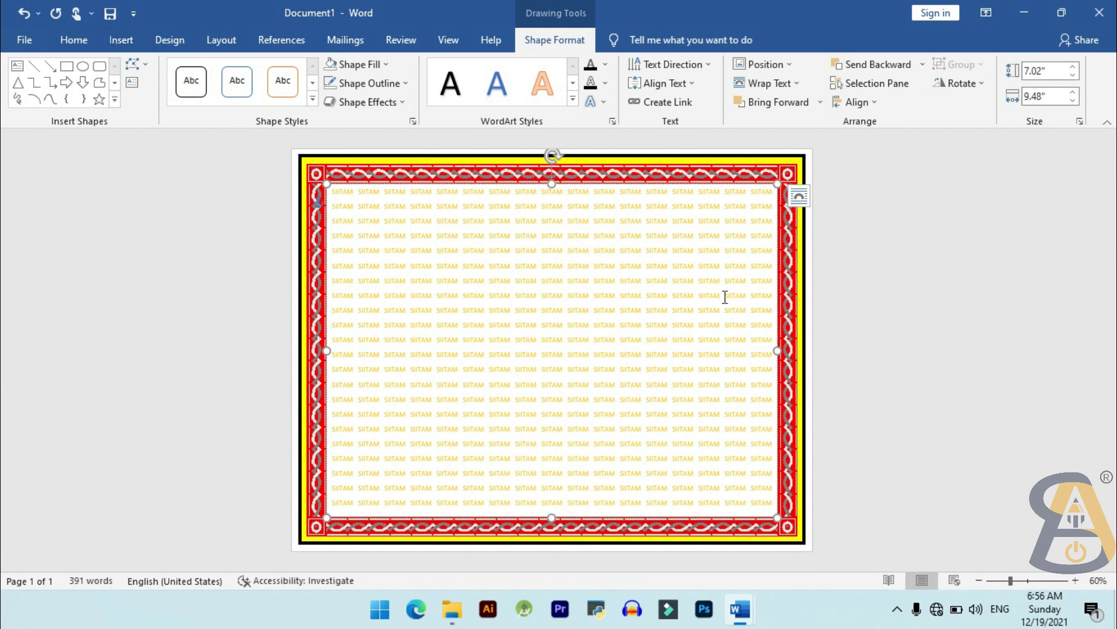
# Step: Draw a second text box about 7.05" high and 9.67" wide over the whole SIITAM background inside the border
pyautogui.click(122, 40)
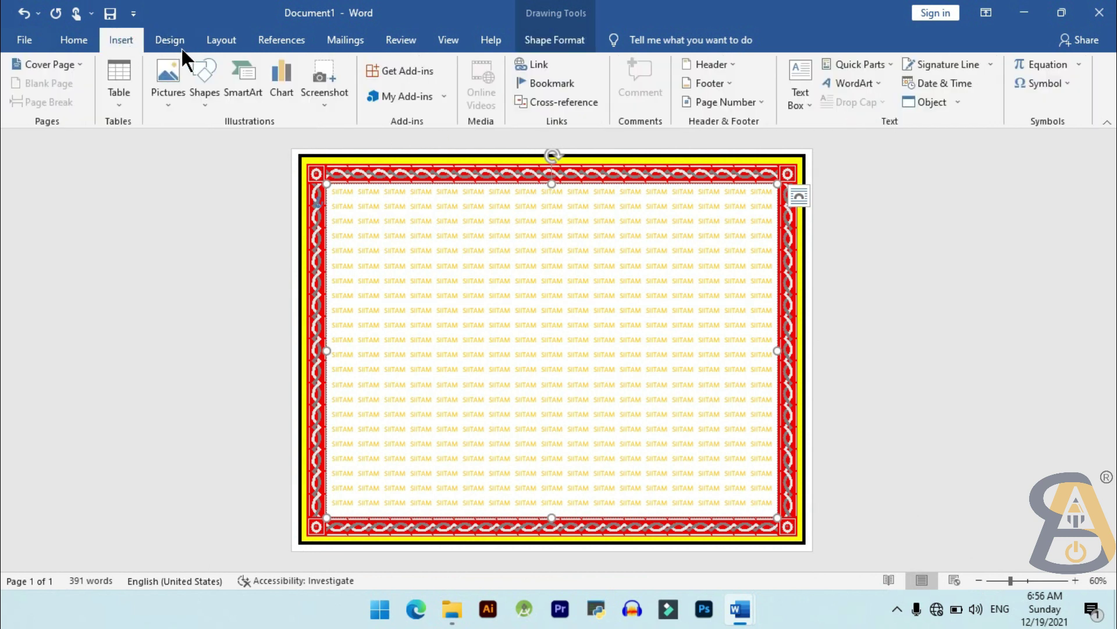
pyautogui.click(802, 102)
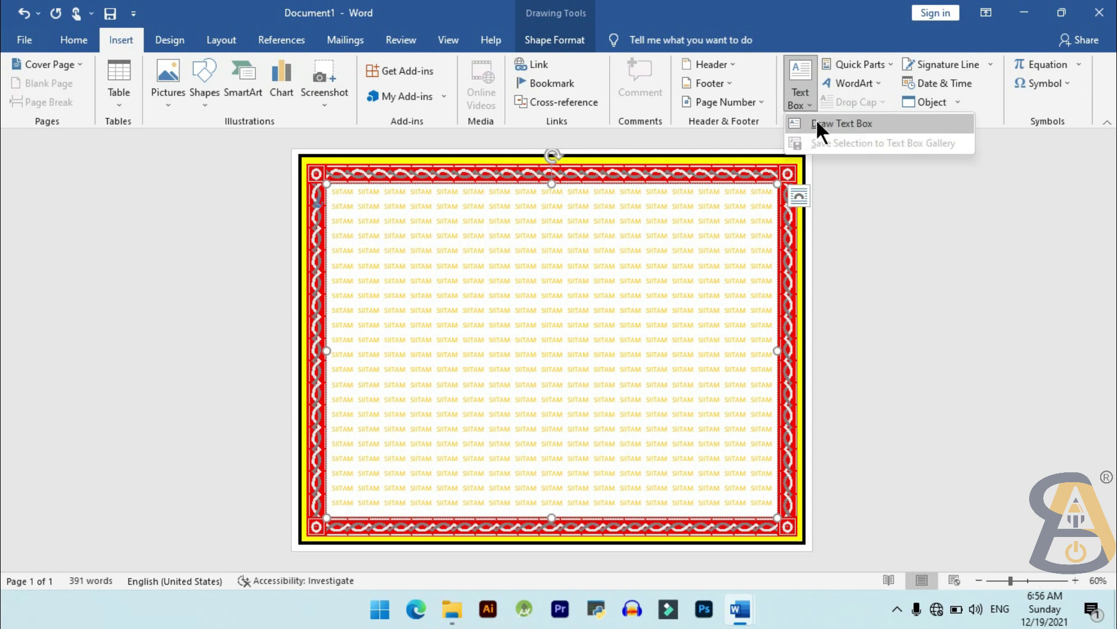
pyautogui.click(815, 118)
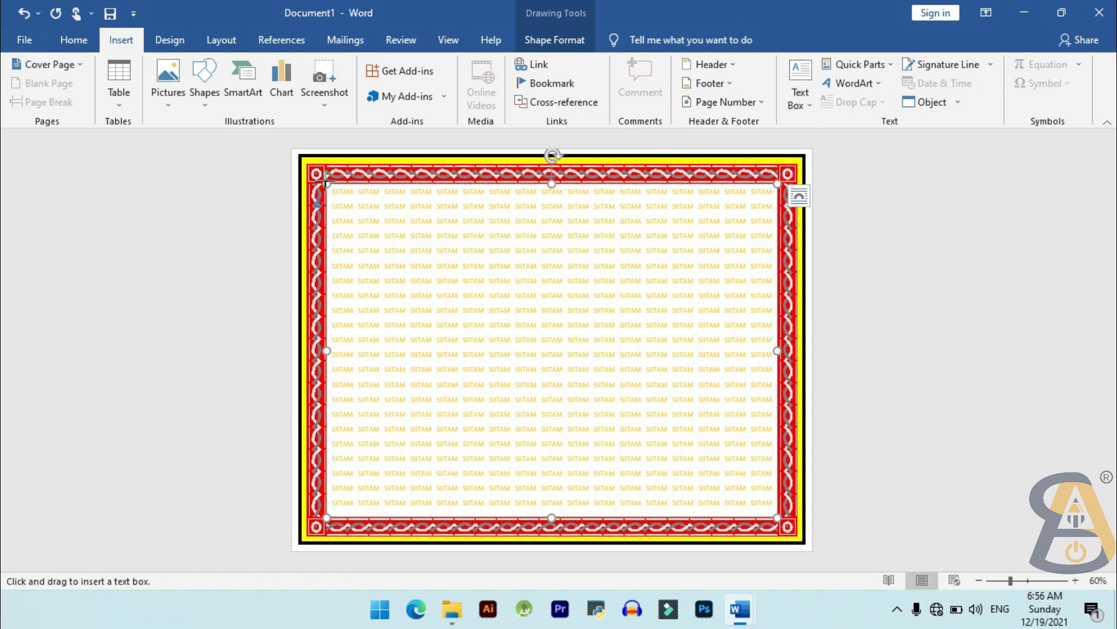
pyautogui.moveTo(321, 182)
pyautogui.mouseDown()
pyautogui.moveTo(630, 291)
pyautogui.moveTo(762, 402)
pyautogui.moveTo(792, 489)
pyautogui.moveTo(781, 516)
pyautogui.mouseUp()
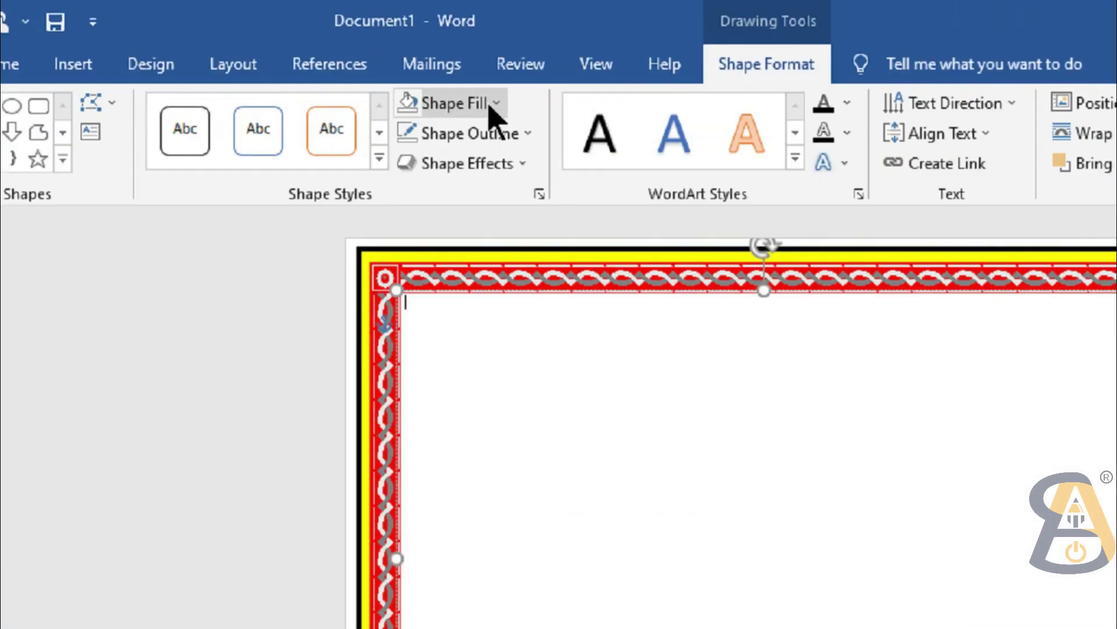
# Step: Set the new text box to No Fill and No Outline
pyautogui.click(491, 105)
pyautogui.click(462, 335)
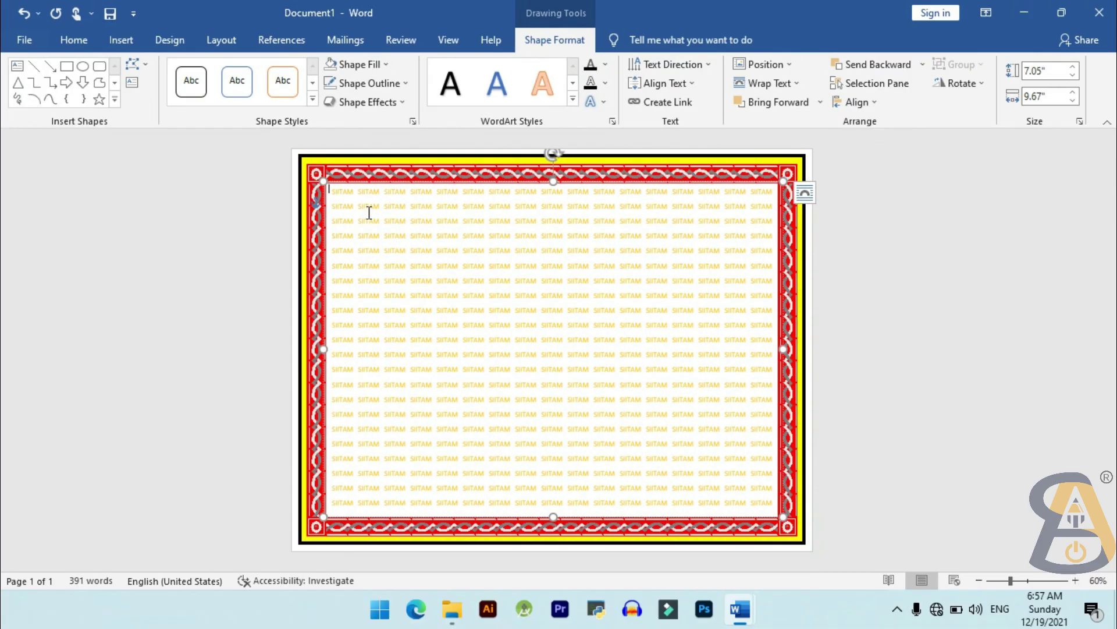
pyautogui.click(385, 83)
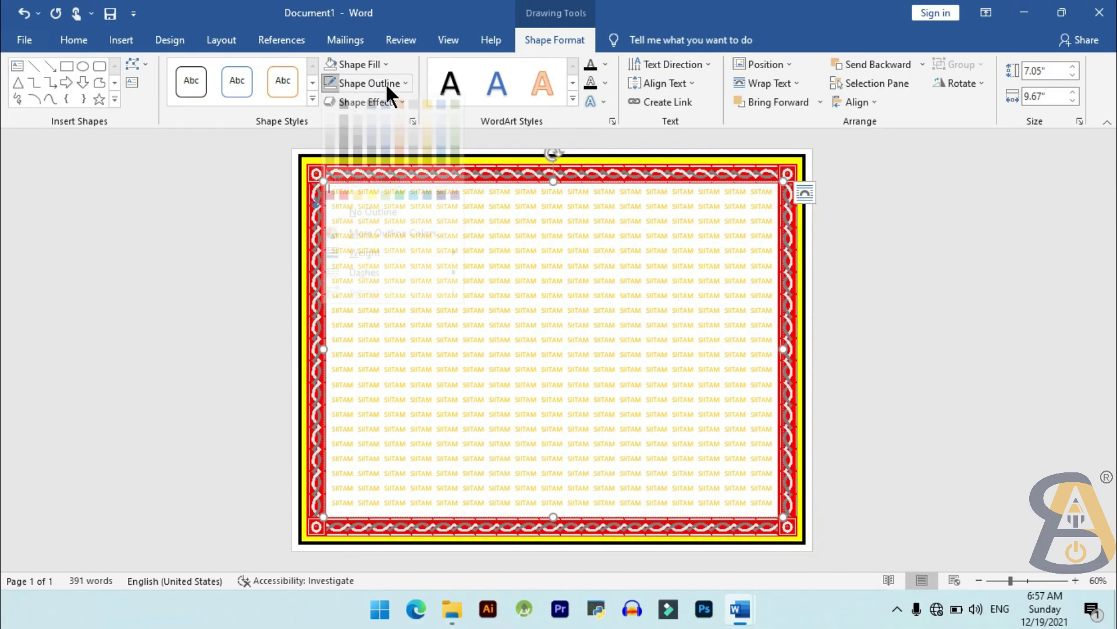
pyautogui.click(356, 228)
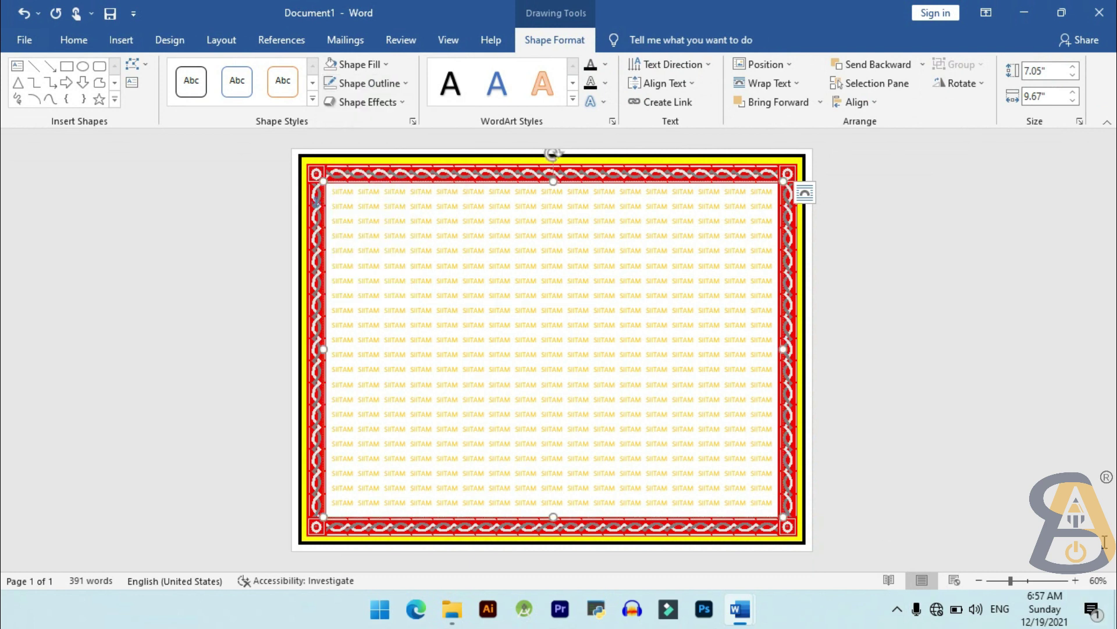
# Step: Test the transparent text box by entering random placeholder letters over the SIITAM background and delete them
pyautogui.click(1076, 581)
pyautogui.click(1075, 581)
pyautogui.click(1076, 581)
pyautogui.click(1075, 581)
pyautogui.click(1075, 580)
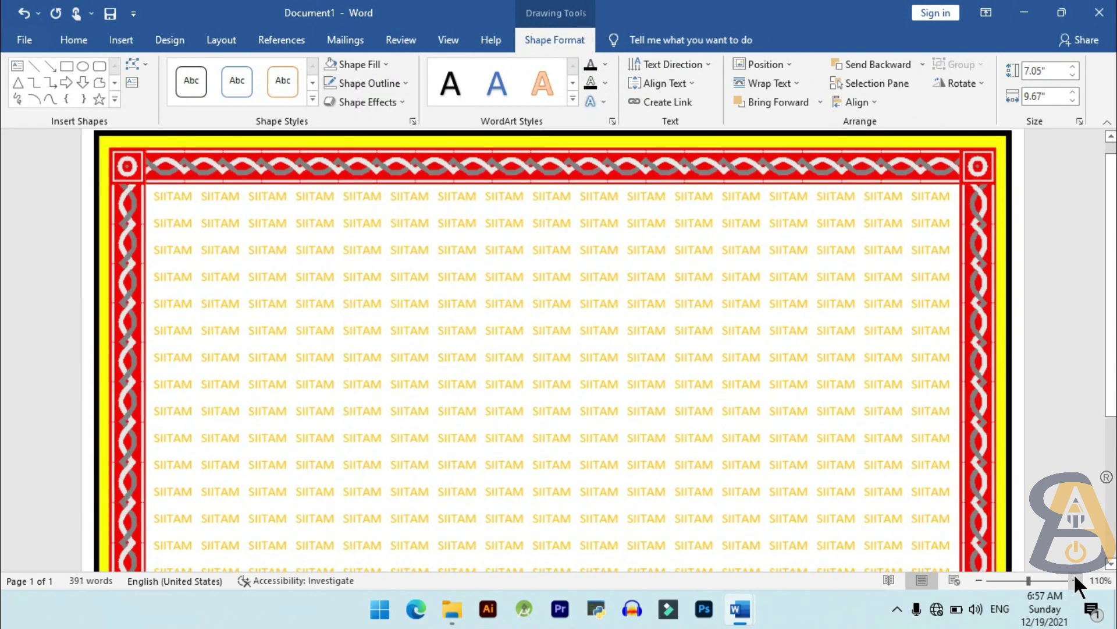
pyautogui.write('dssdfgfdffgfgf')
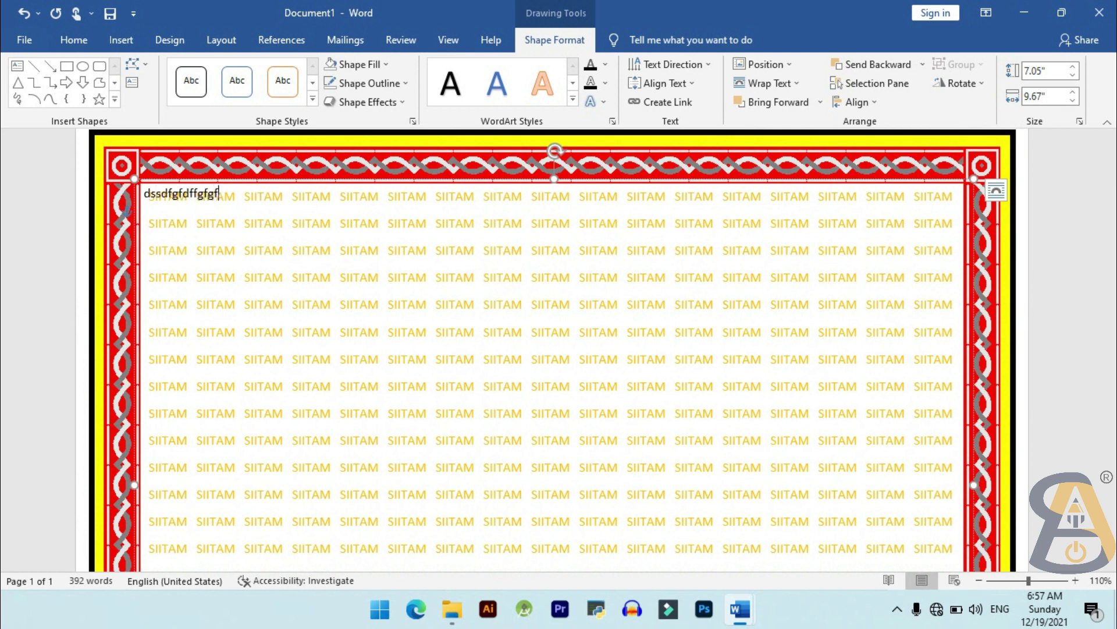
pyautogui.write('dddddd')
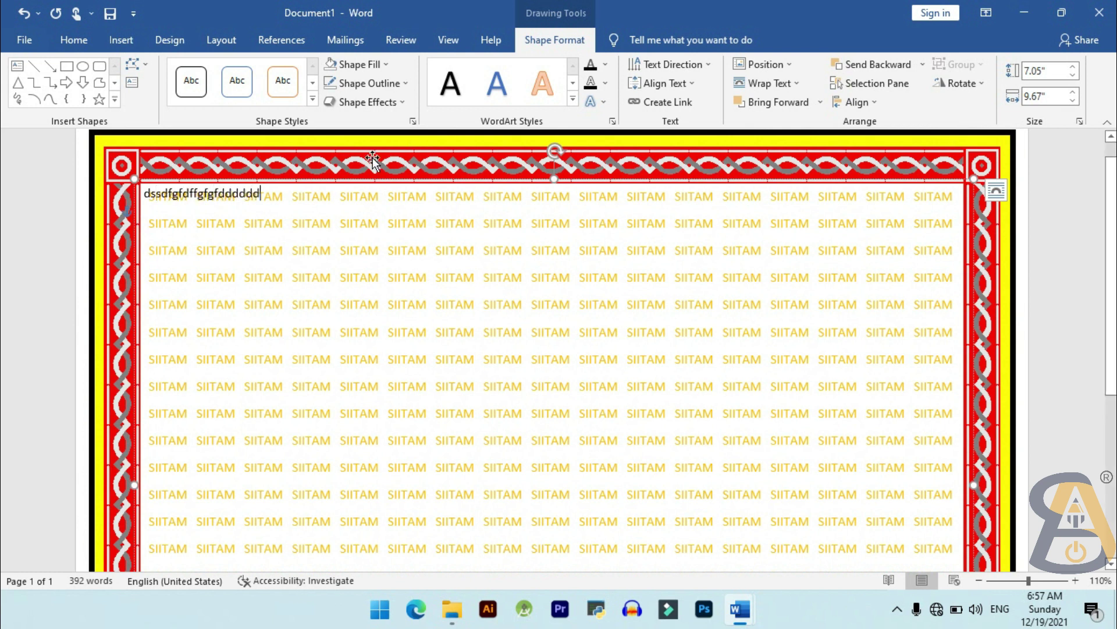
pyautogui.doubleClick(150, 189)
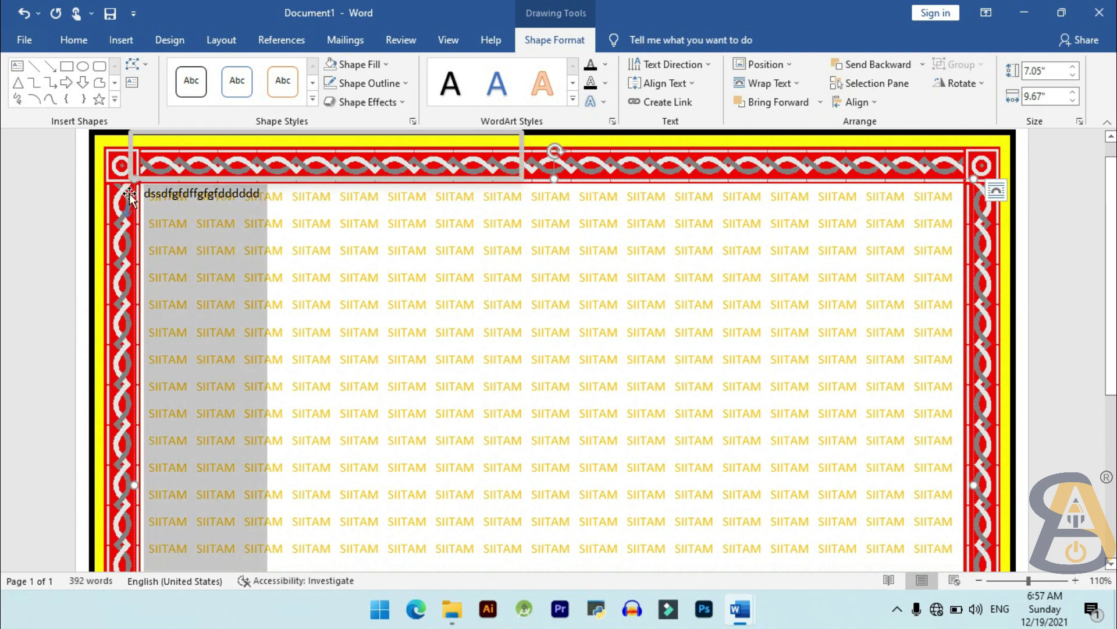
pyautogui.press('Delete')
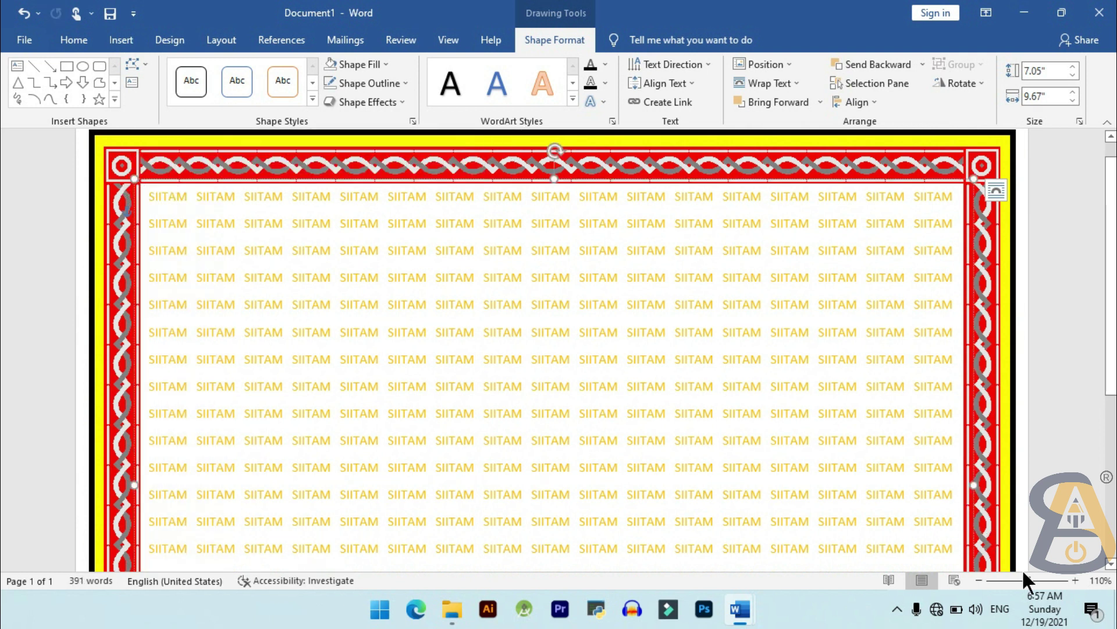
# Step: Draw a right triangle about 3.47" high and 3.04" wide over the upper-left part of the SIITAM background
pyautogui.click(1024, 577)
pyautogui.moveTo(1021, 579); pyautogui.dragTo(1014, 578)
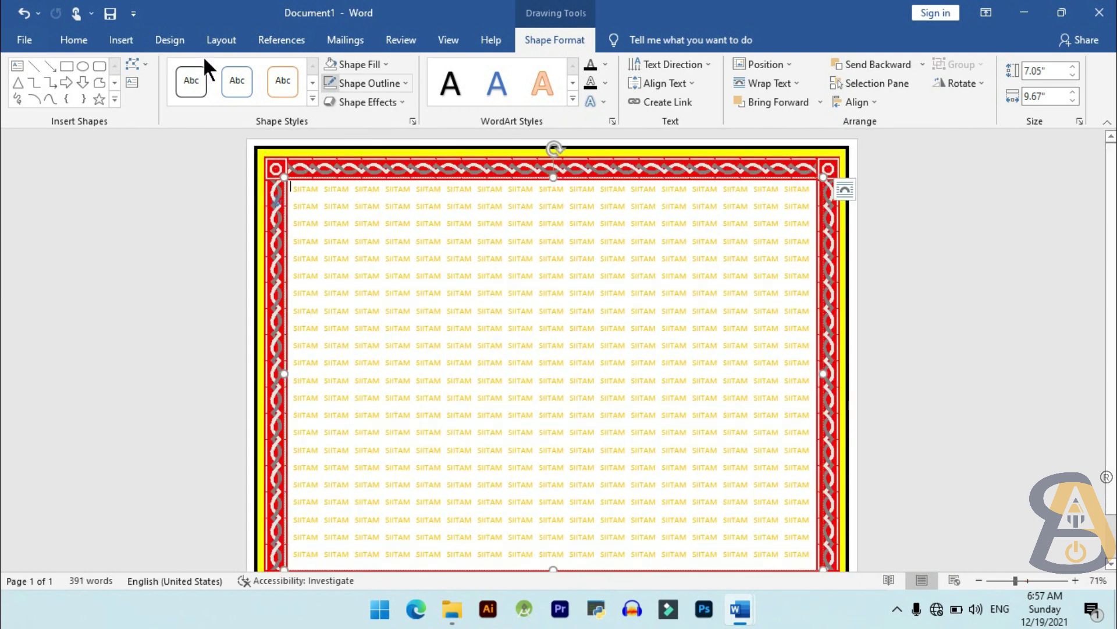
pyautogui.click(125, 44)
pyautogui.click(201, 98)
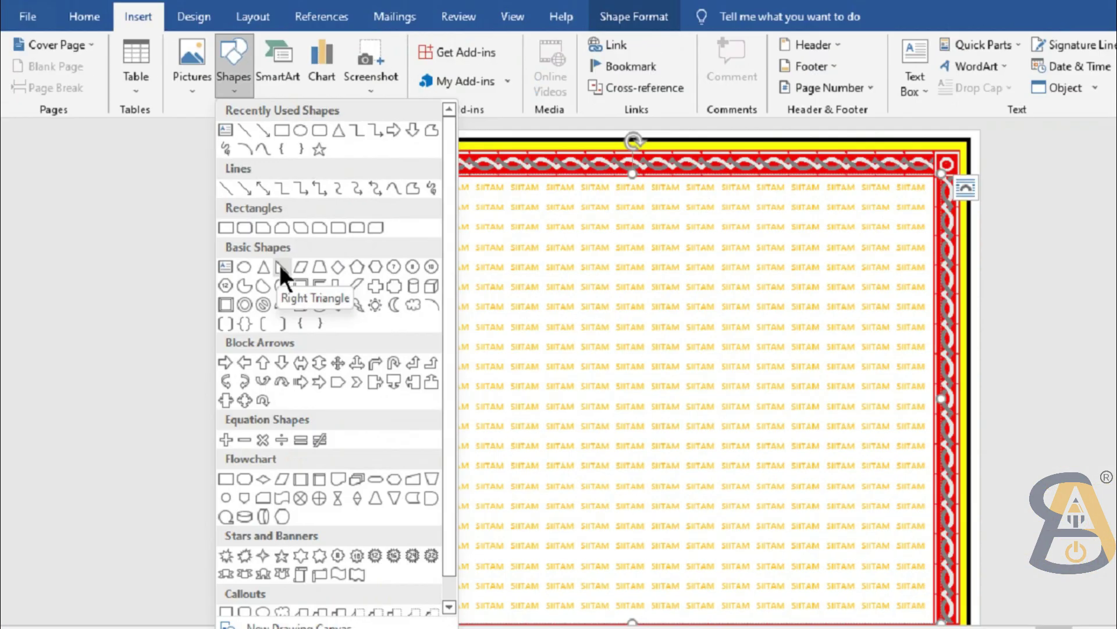
pyautogui.click(491, 317)
pyautogui.moveTo(334, 222); pyautogui.dragTo(504, 416)
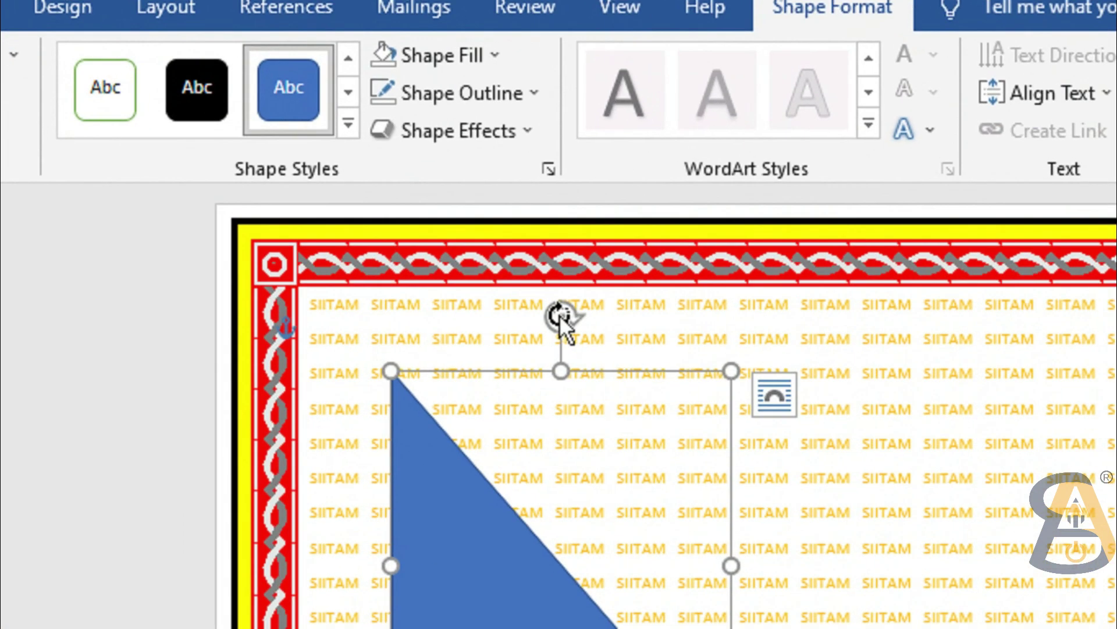
# Step: Rotate the triangle 90° clockwise and fit its right angle into the upper-left inner corner of the border
pyautogui.moveTo(419, 195); pyautogui.dragTo(485, 294)
pyautogui.moveTo(693, 471)
pyautogui.mouseDown()
pyautogui.moveTo(692, 512)
pyautogui.moveTo(691, 472)
pyautogui.mouseUp()
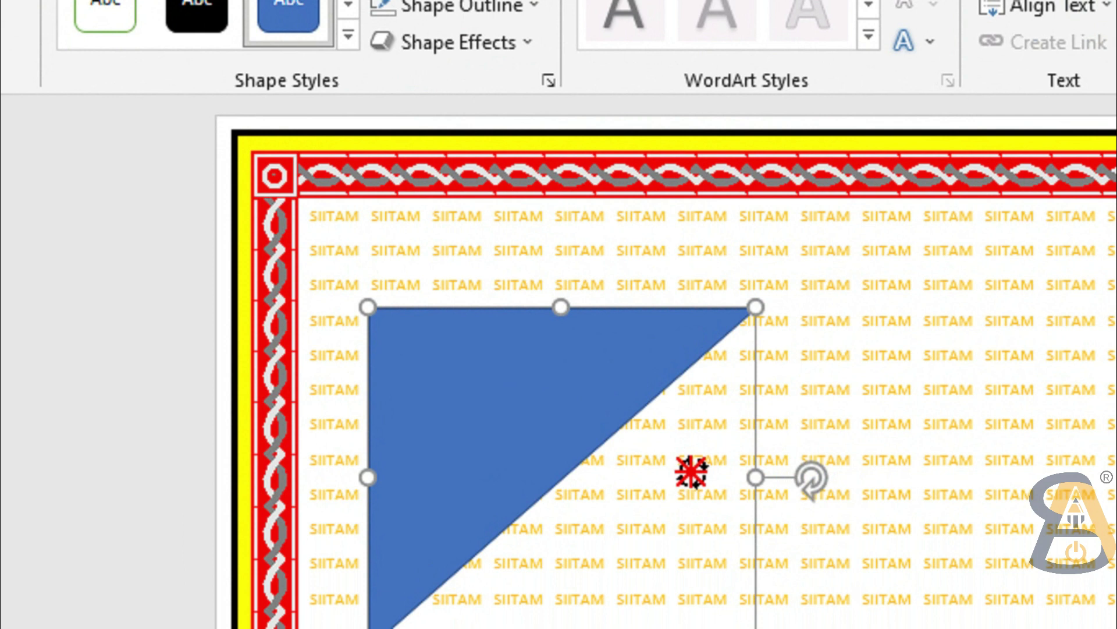
pyautogui.moveTo(524, 387); pyautogui.dragTo(449, 269)
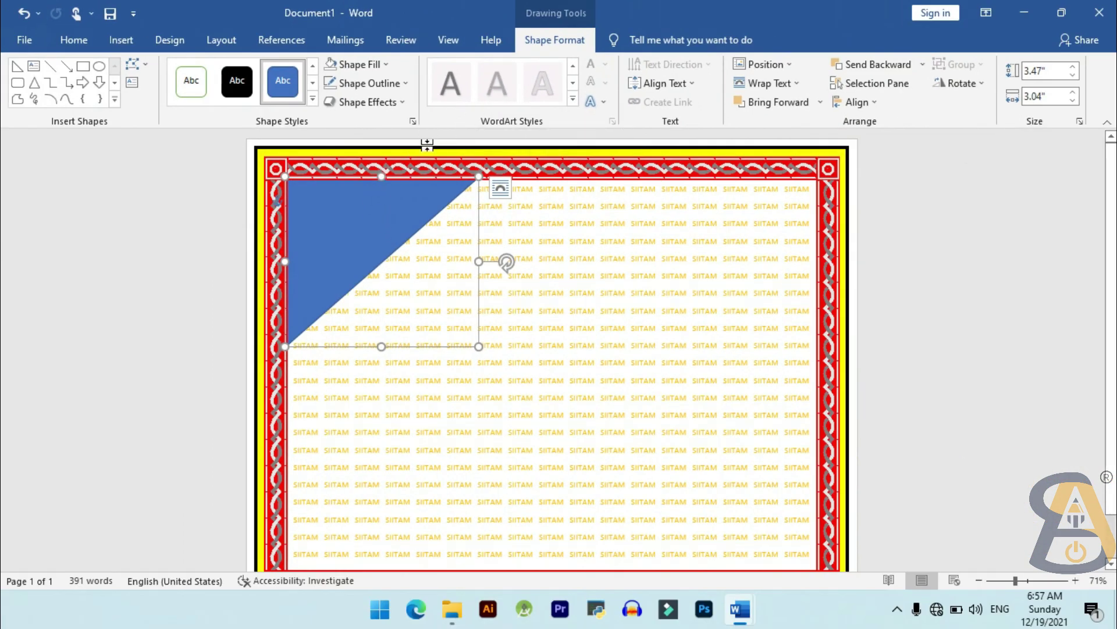
# Step: Fill the corner triangle with the standard Blue color and set it to No Outline
pyautogui.click(387, 64)
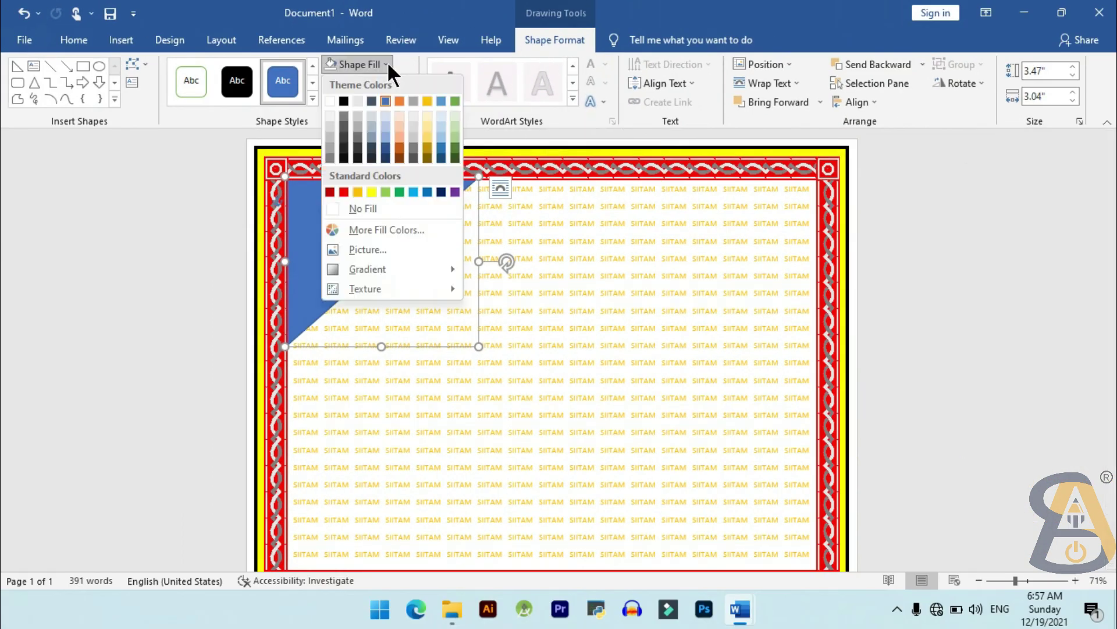
pyautogui.click(425, 192)
pyautogui.click(358, 83)
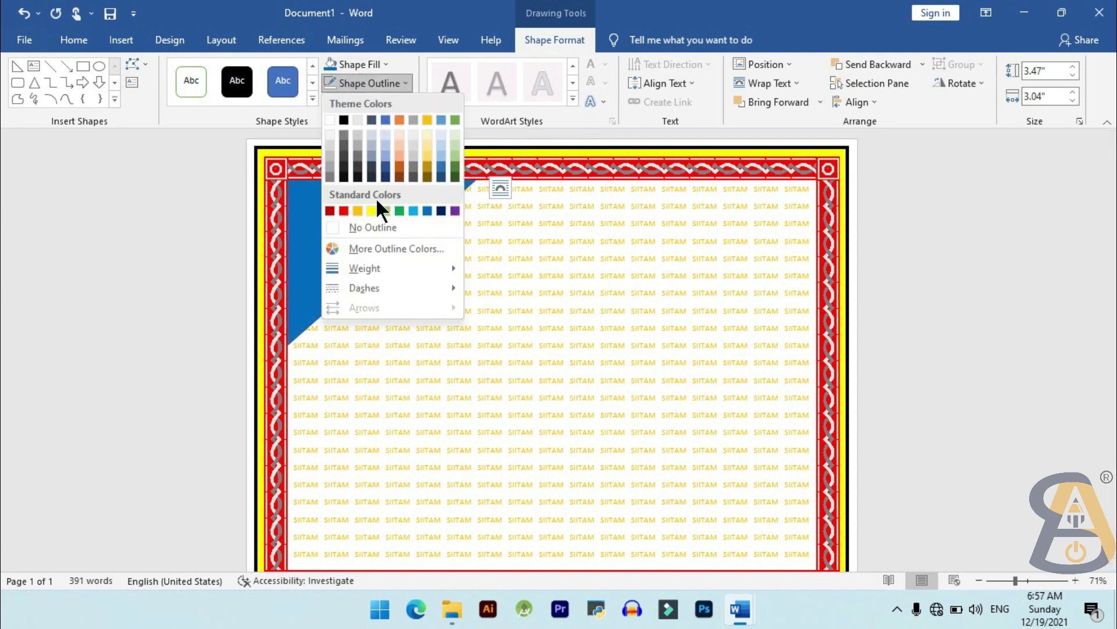
pyautogui.click(362, 222)
# Step: Duplicate the blue corner triangle
pyautogui.click(67, 45)
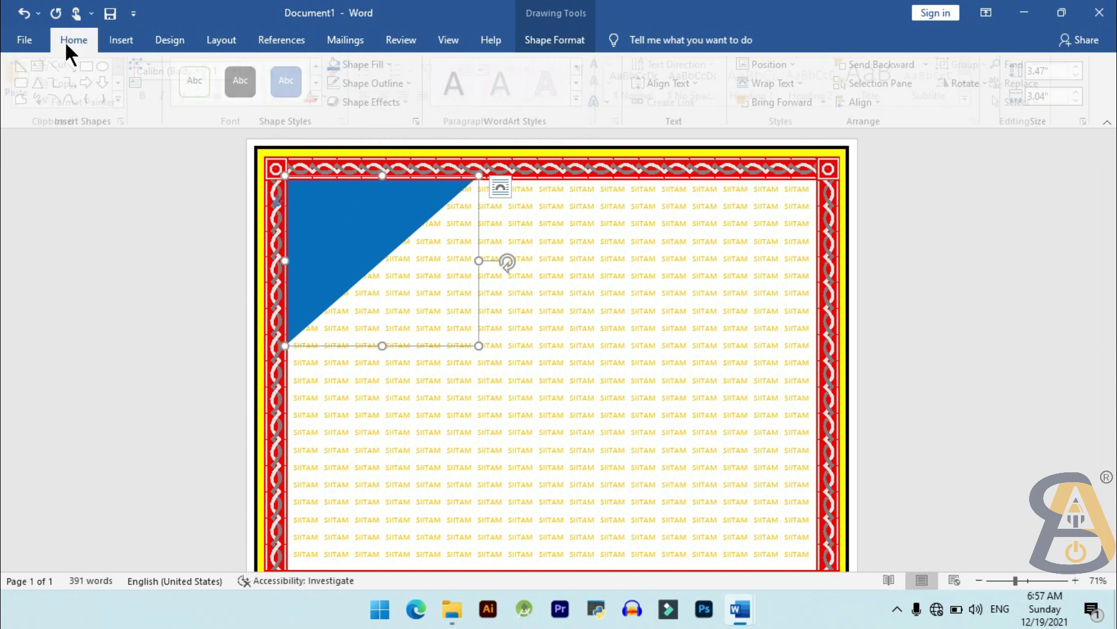
pyautogui.click(53, 84)
pyautogui.click(25, 74)
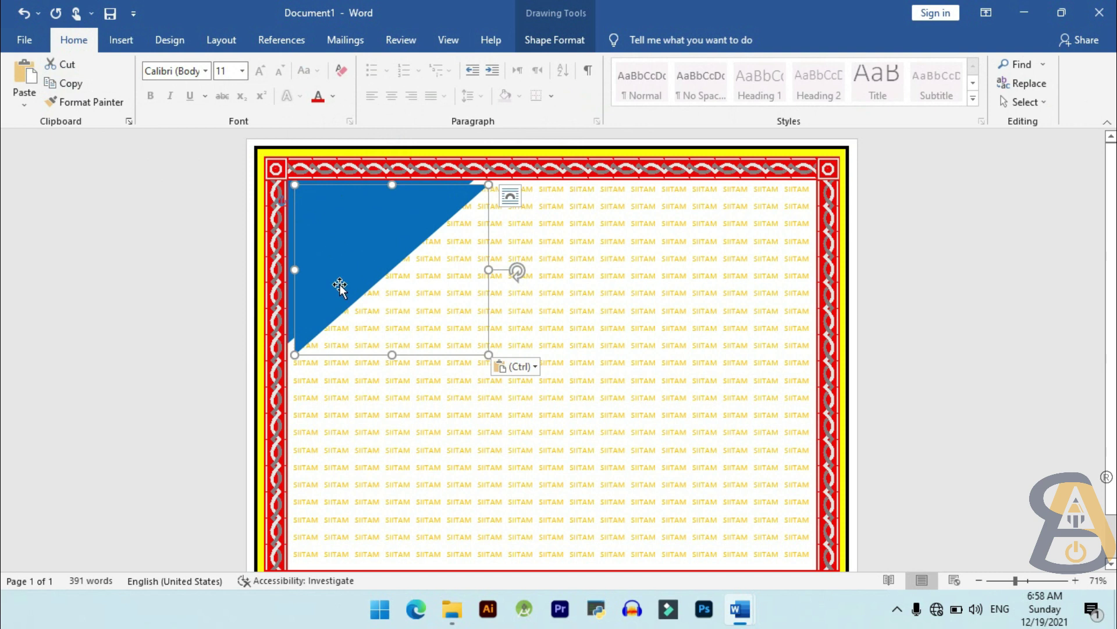
# Step: Fill the duplicate triangle black and shift it toward the upper-left corner, leaving a narrow blue diagonal band exposed
pyautogui.click(539, 38)
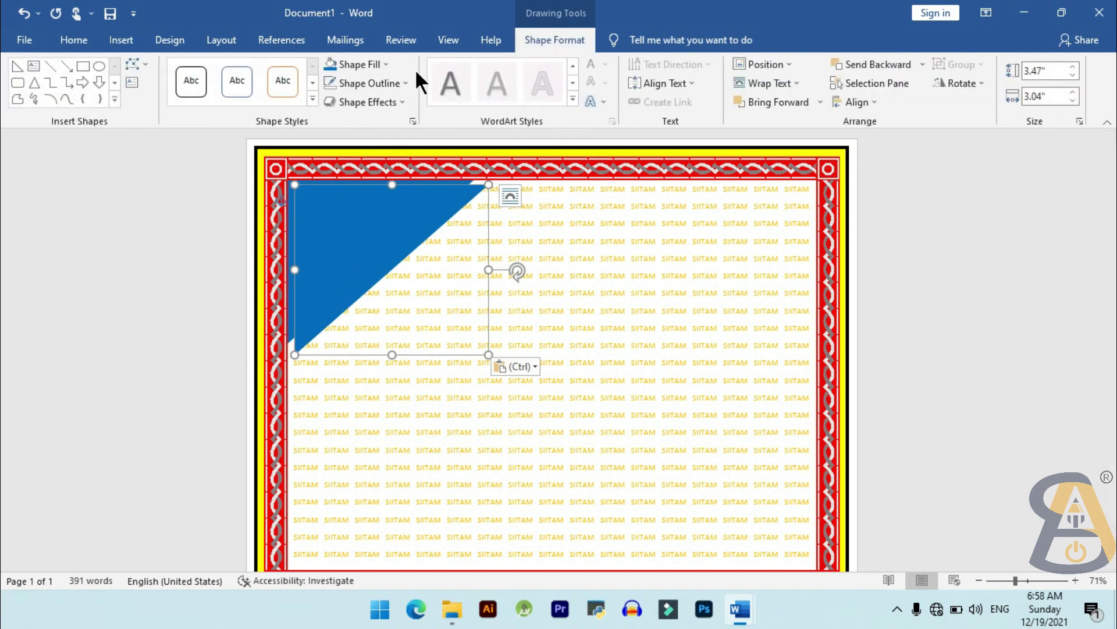
pyautogui.click(383, 65)
pyautogui.click(348, 103)
pyautogui.moveTo(373, 235); pyautogui.dragTo(354, 217)
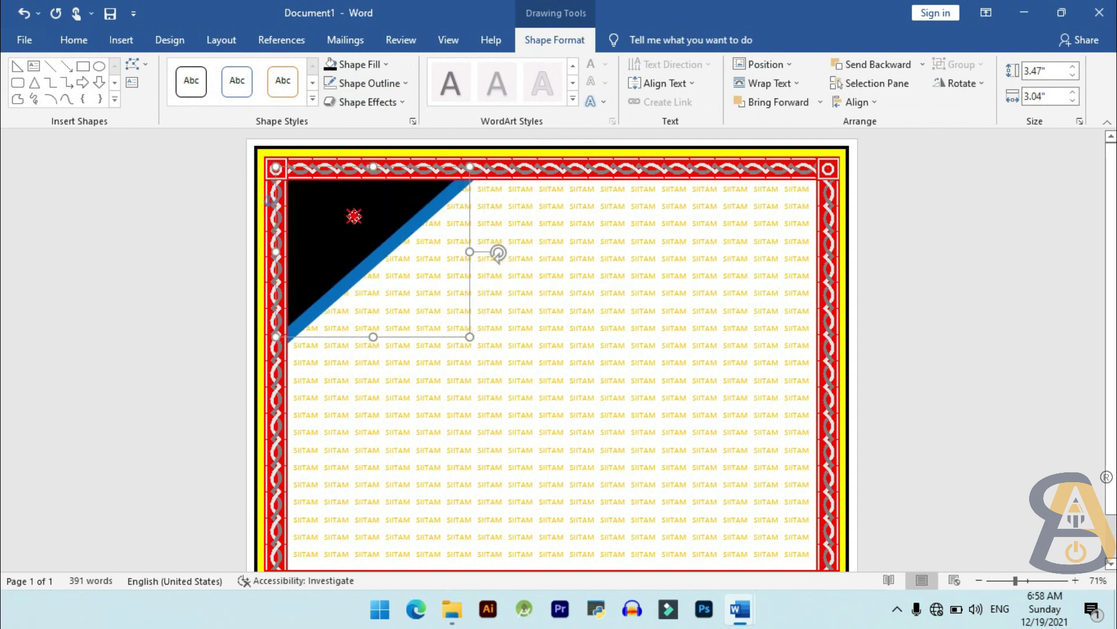
# Step: Paste a third triangle, shrink it to about 2.98" by 2.75" and place it over the black one, leaving a black diagonal band
pyautogui.click(34, 47)
pyautogui.click(26, 46)
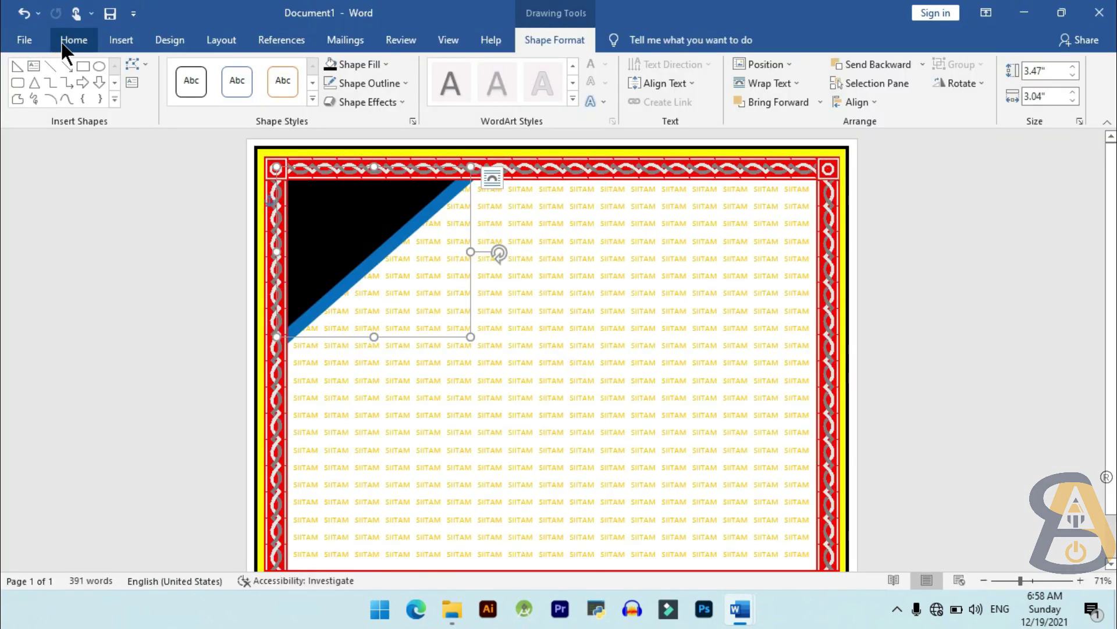
pyautogui.click(67, 42)
pyautogui.click(24, 73)
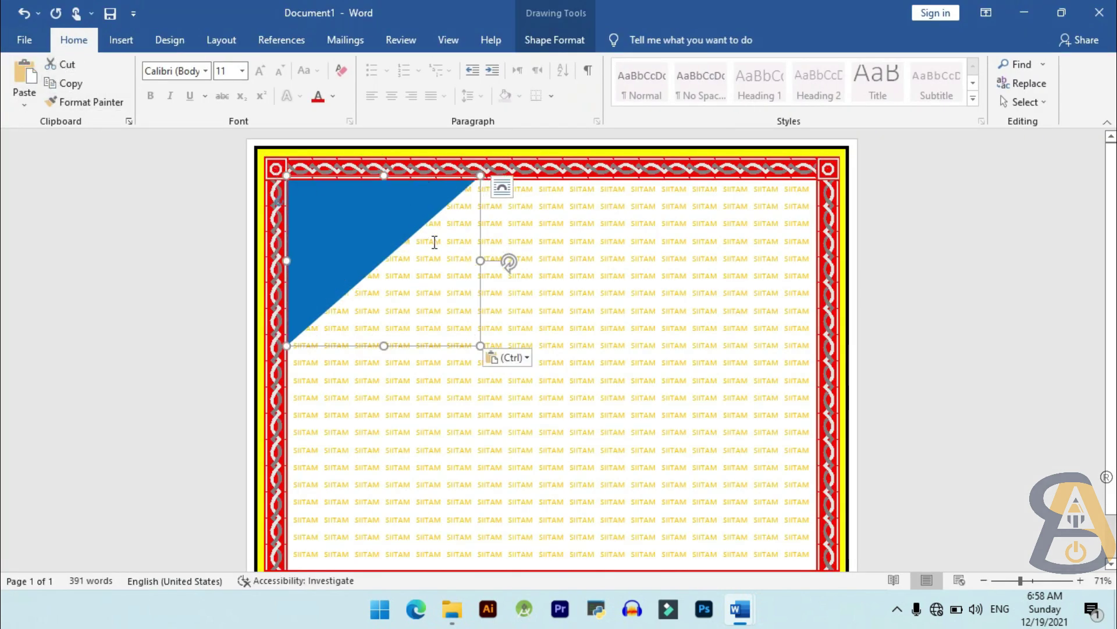
pyautogui.moveTo(393, 235); pyautogui.dragTo(375, 216)
pyautogui.moveTo(456, 328); pyautogui.dragTo(433, 311)
pyautogui.moveTo(333, 223); pyautogui.dragTo(343, 233)
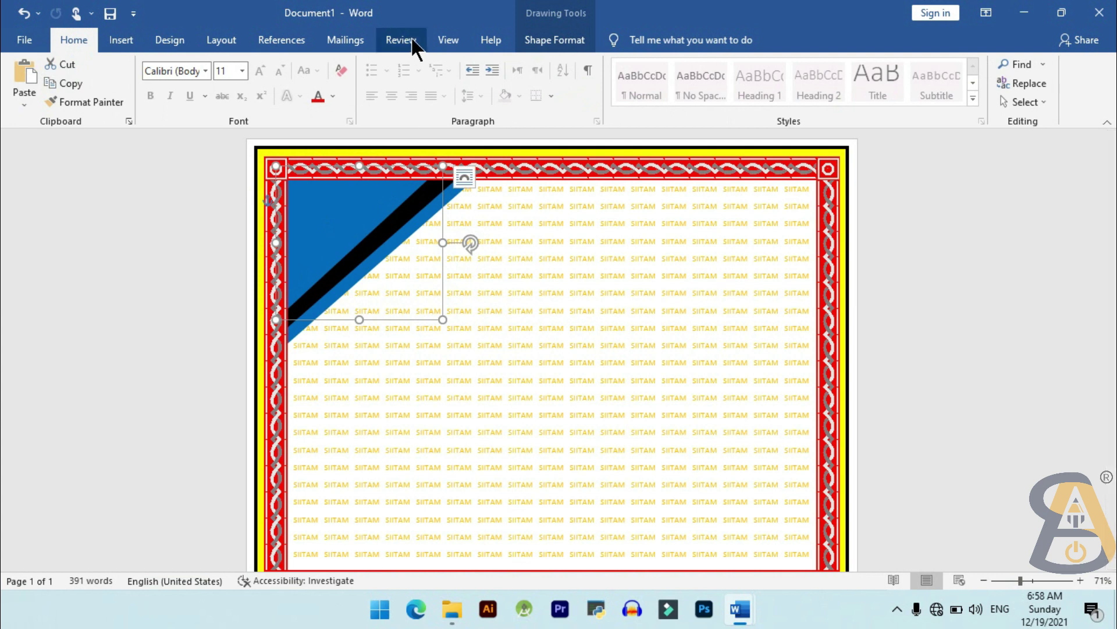
# Step: Fill the smallest, topmost triangle with the standard Red color
pyautogui.click(554, 39)
pyautogui.click(360, 63)
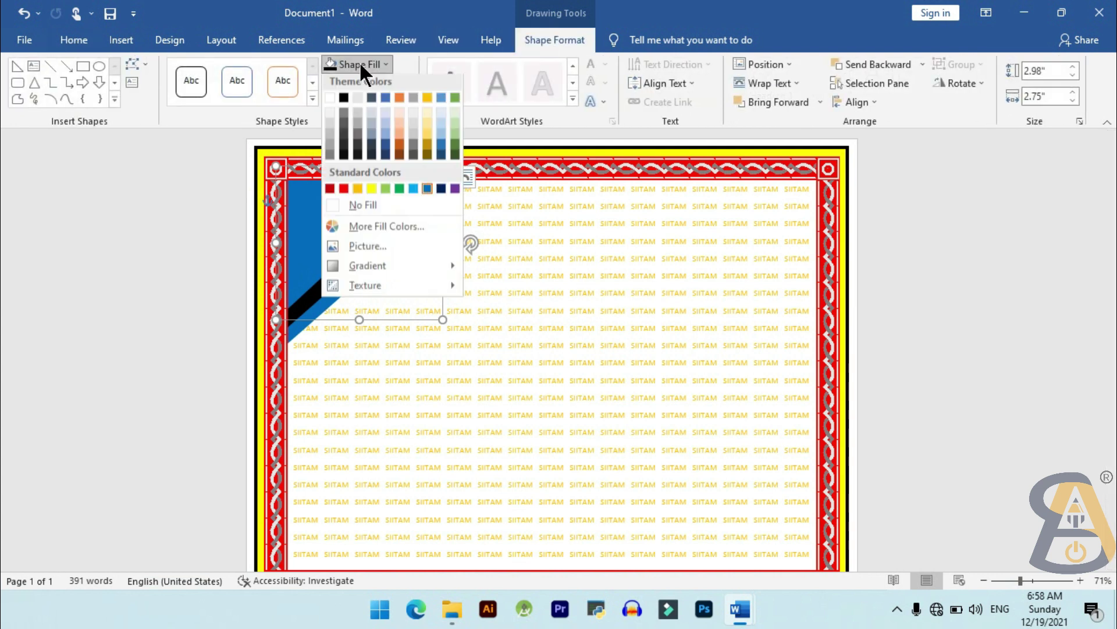
pyautogui.click(344, 191)
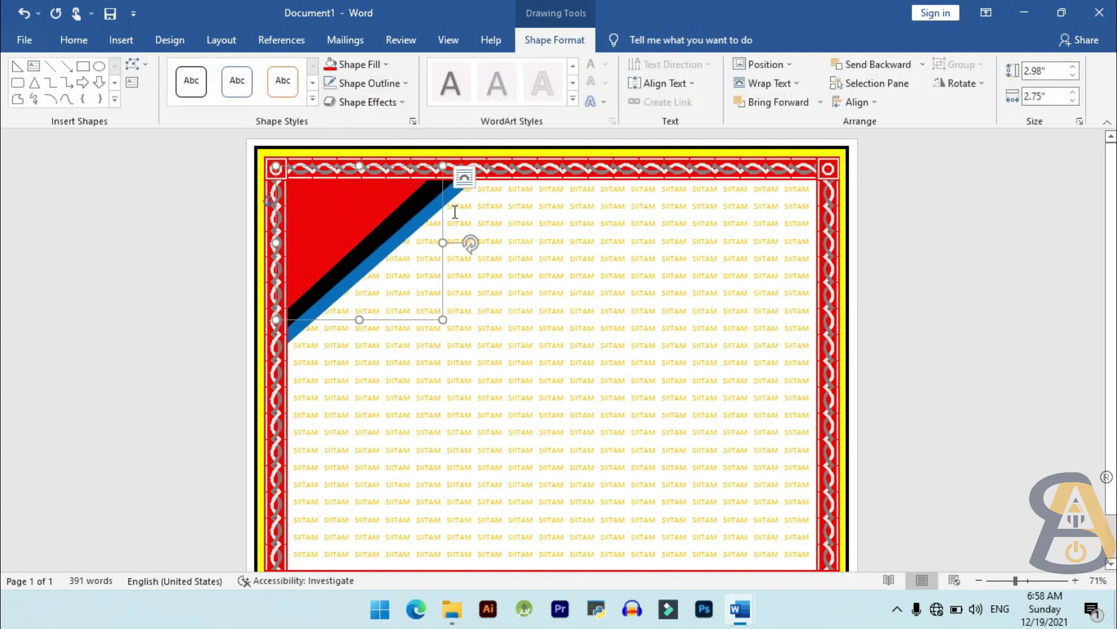
# Step: Group the blue, black and red corner triangles into one object
pyautogui.click(1075, 581)
pyautogui.click(1075, 580)
pyautogui.click(1076, 580)
pyautogui.click(1075, 580)
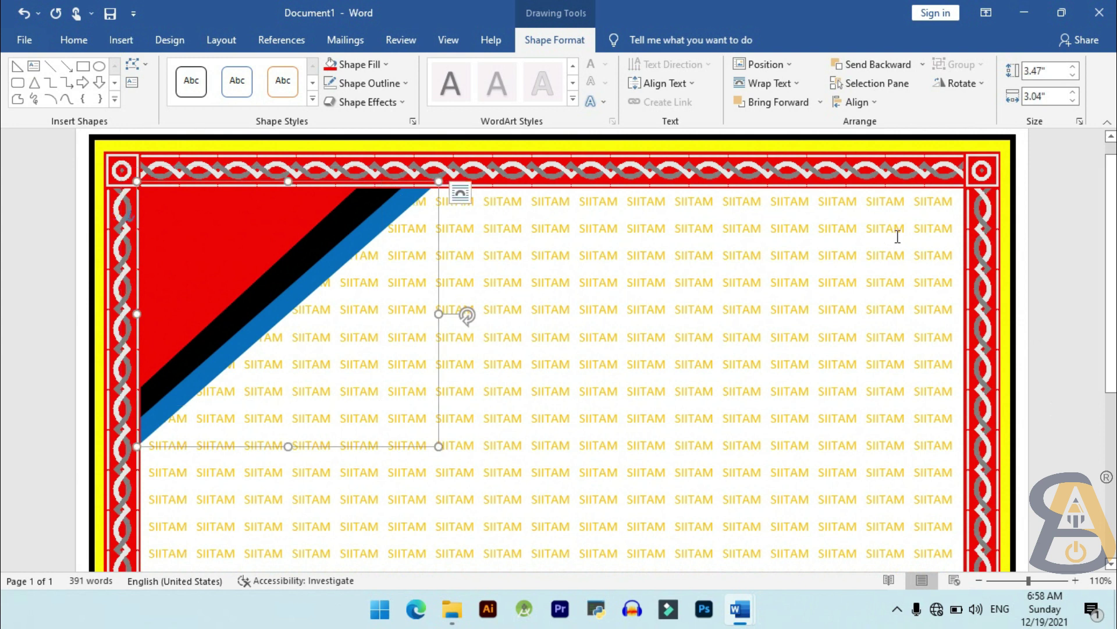
pyautogui.keyDown('shift'); pyautogui.click(359, 213); pyautogui.keyUp('shift')
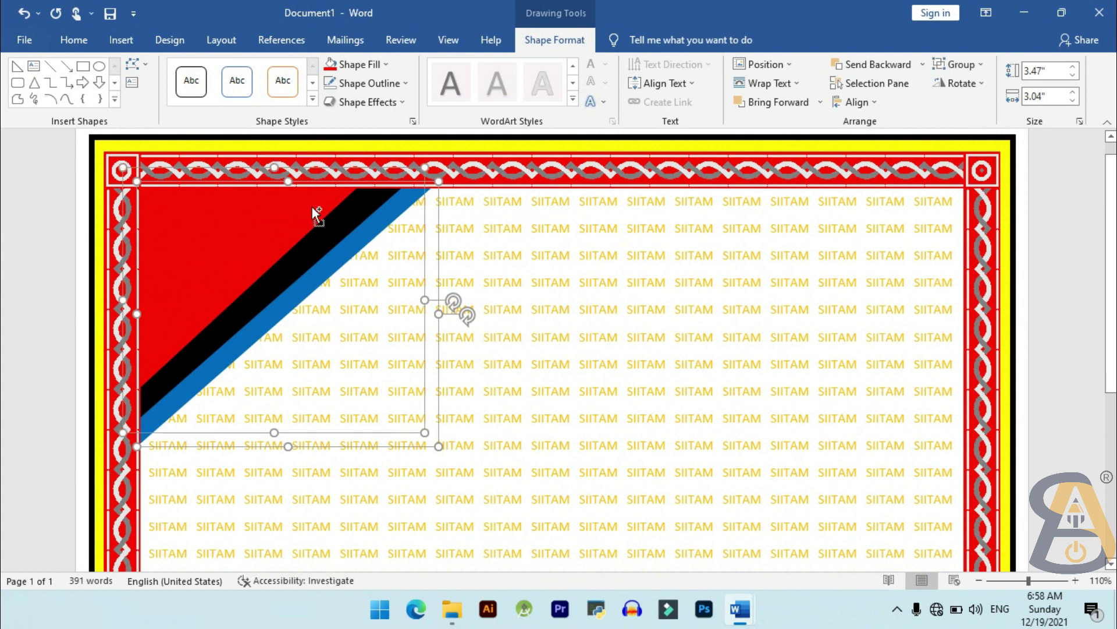
pyautogui.keyDown('shift'); pyautogui.click(279, 205); pyautogui.keyUp('shift')
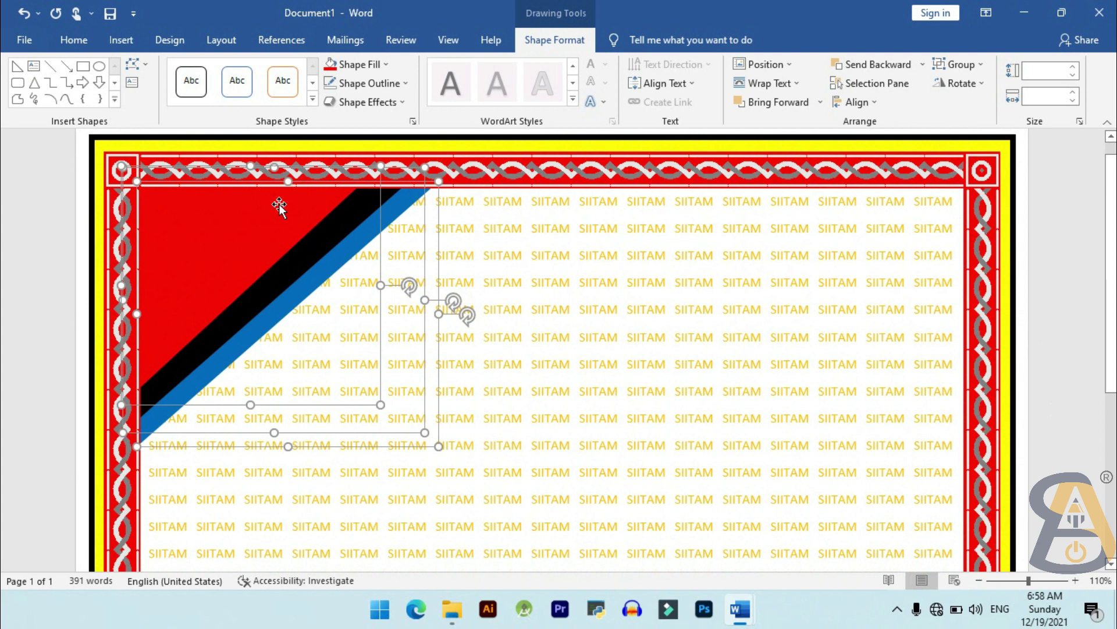
pyautogui.rightClick(279, 204)
pyautogui.moveTo(317, 307)
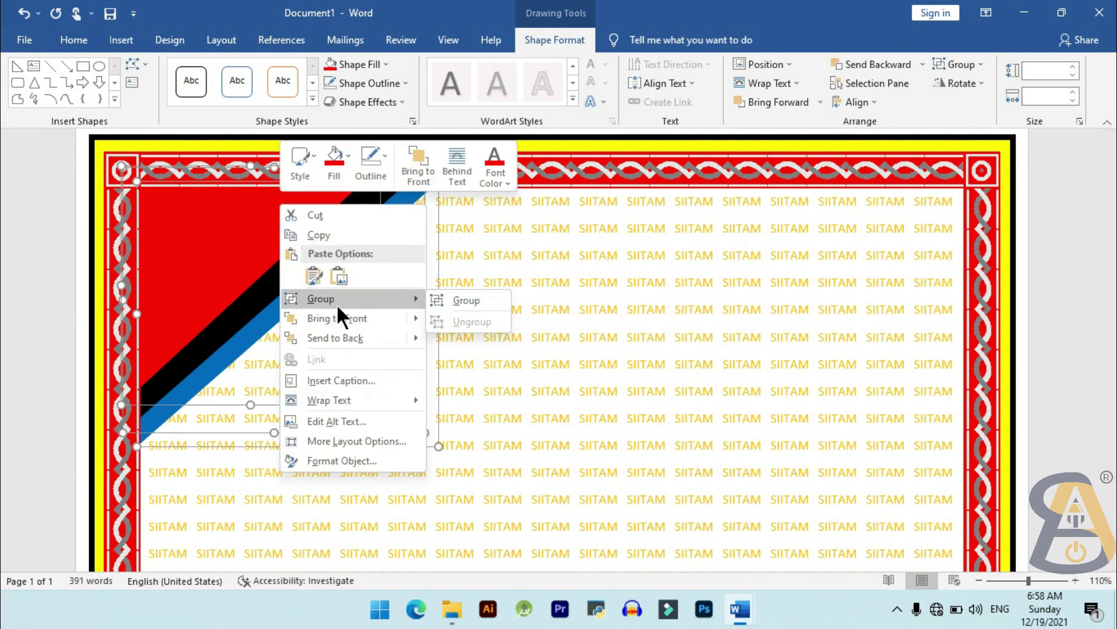
pyautogui.click(448, 299)
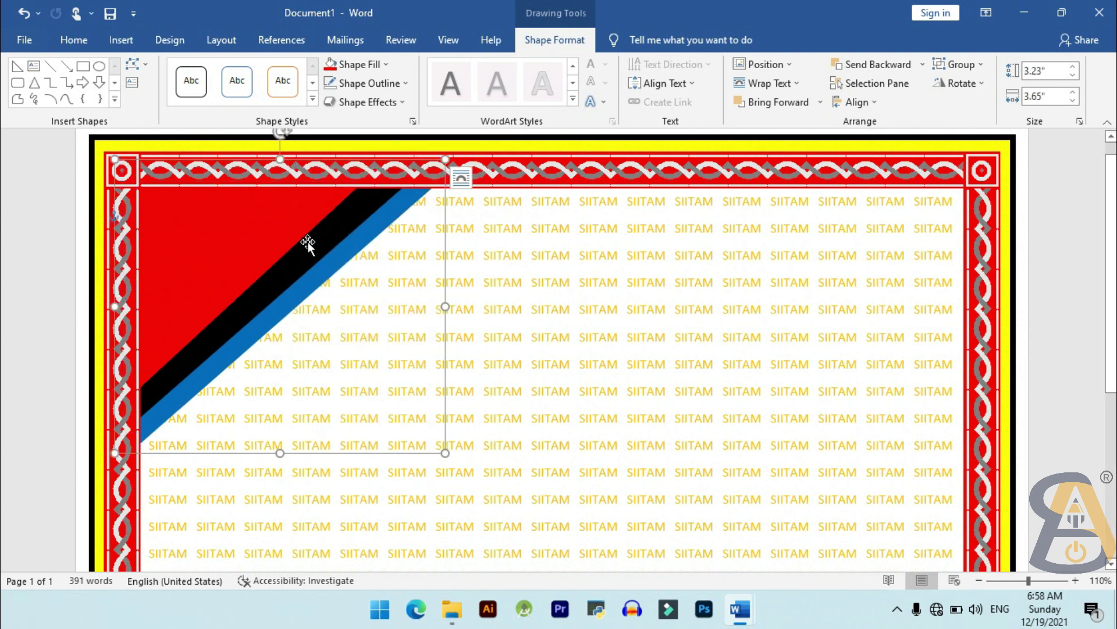
# Step: Duplicate the triangle group and fit the copy, rotated 90° clockwise, into the upper-right inner corner of the border
pyautogui.click(91, 43)
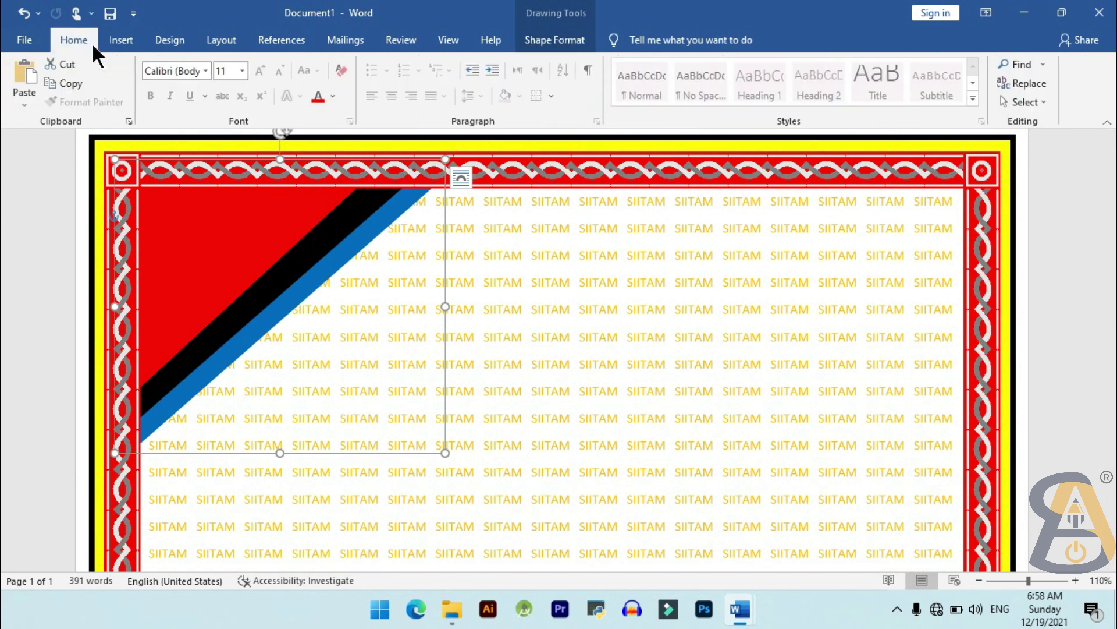
pyautogui.click(41, 80)
pyautogui.click(26, 84)
pyautogui.moveTo(242, 274); pyautogui.dragTo(729, 310)
pyautogui.moveTo(775, 194); pyautogui.dragTo(850, 267)
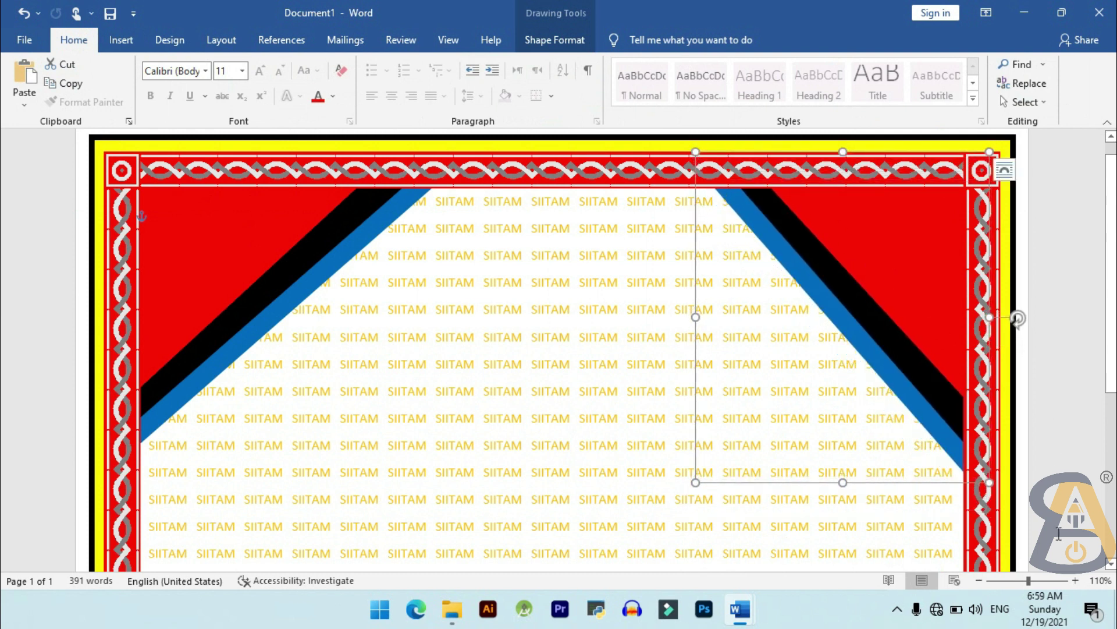
# Step: Shrink the upper-left triangle group slightly while keeping it anchored in its corner
pyautogui.click(1013, 580)
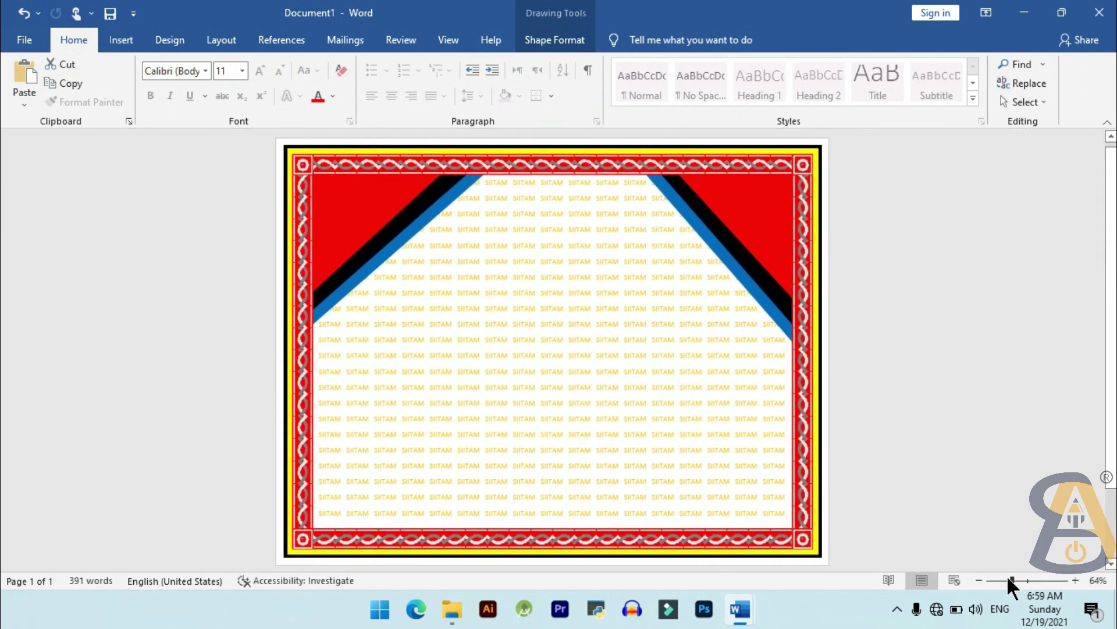
pyautogui.click(720, 440)
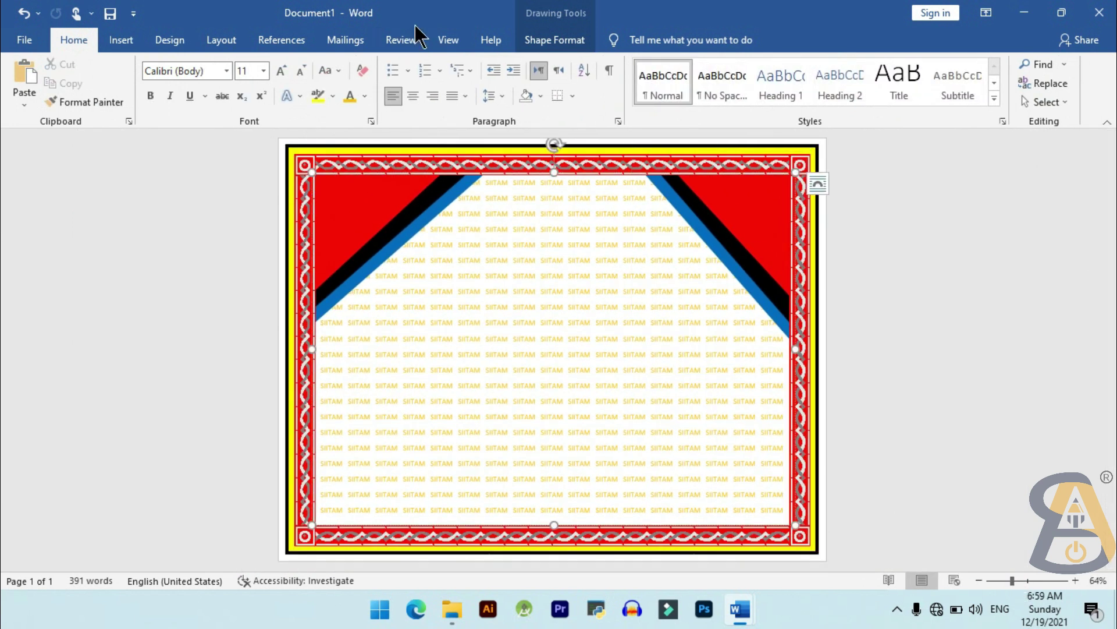
pyautogui.click(420, 196)
pyautogui.moveTo(490, 325); pyautogui.dragTo(470, 307)
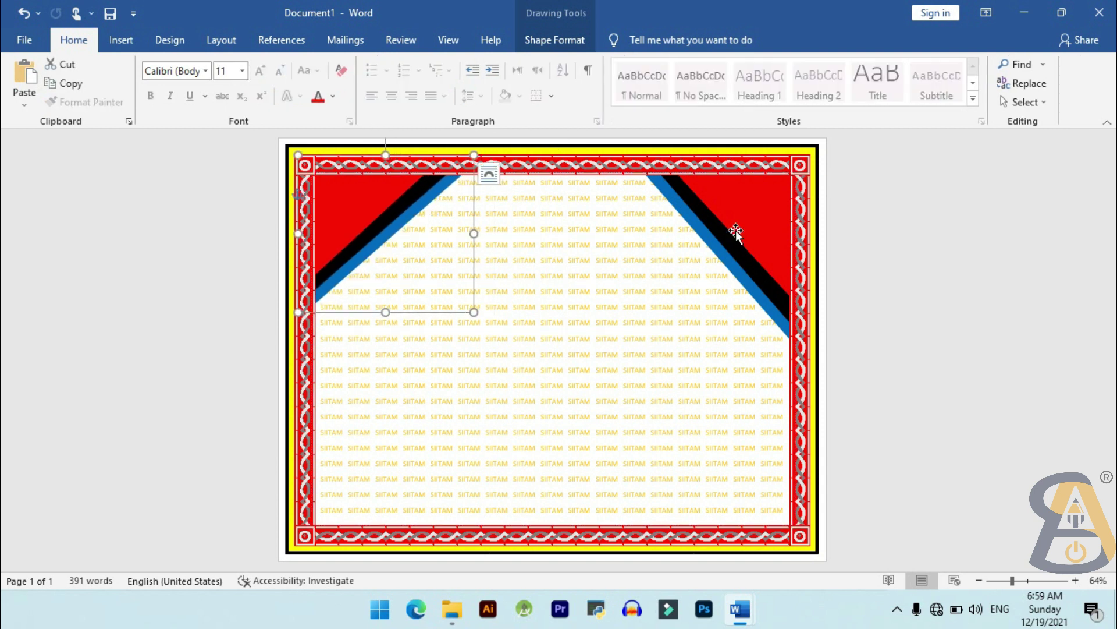
# Step: Shrink the upper-right triangle group to match and stretch the upper-left group slightly downward to balance the two corners
pyautogui.click(736, 231)
pyautogui.moveTo(632, 347); pyautogui.dragTo(738, 321)
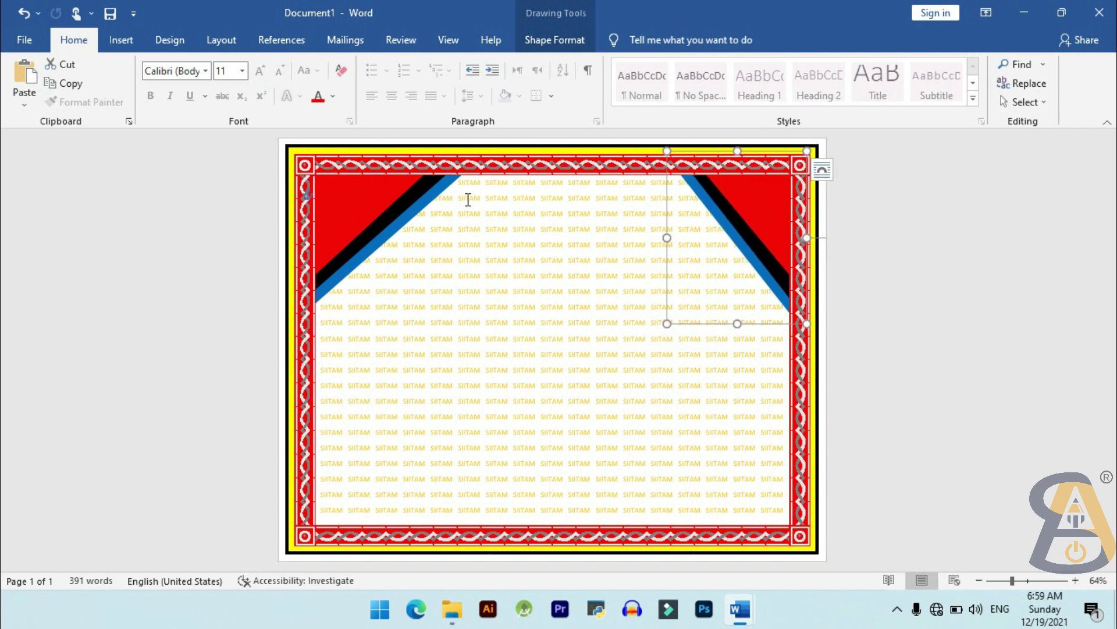
pyautogui.click(379, 233)
pyautogui.moveTo(386, 315); pyautogui.dragTo(386, 319)
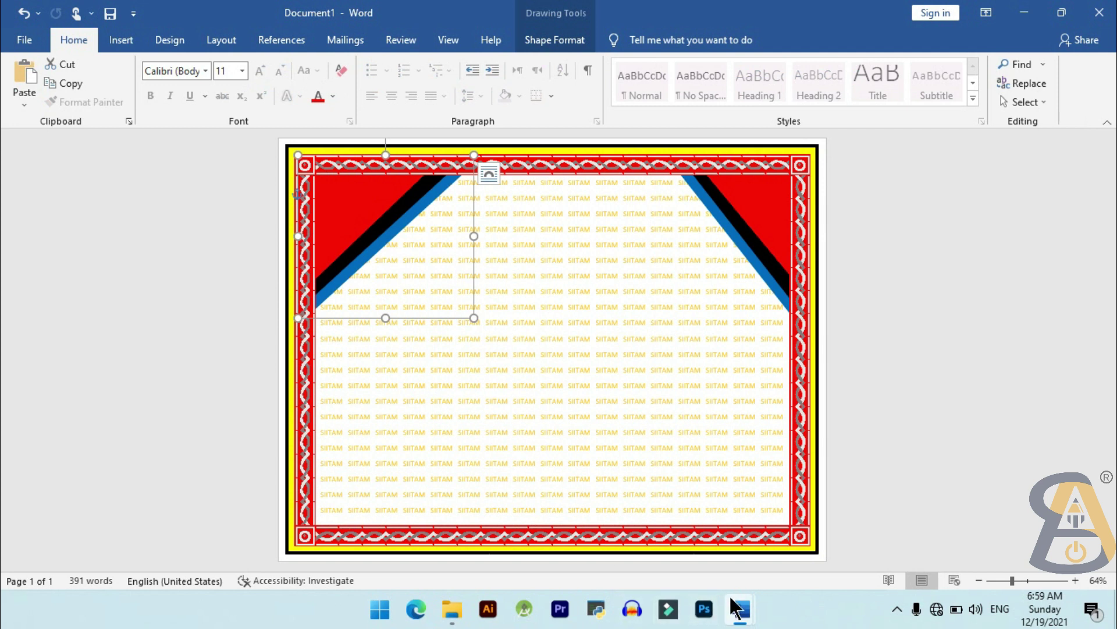
# Step: Switch to the SHAHAADO document and examine its institute heading, body text layout and the font formatting of the CERTIFICATE title
pyautogui.moveTo(740, 609)
pyautogui.click(701, 572)
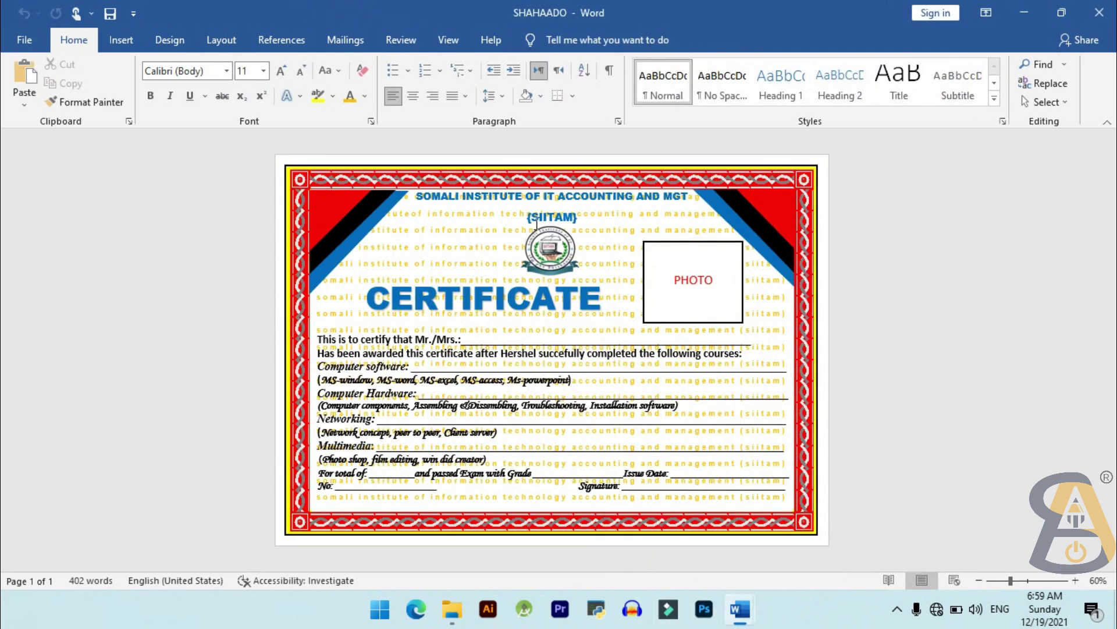
pyautogui.click(550, 199)
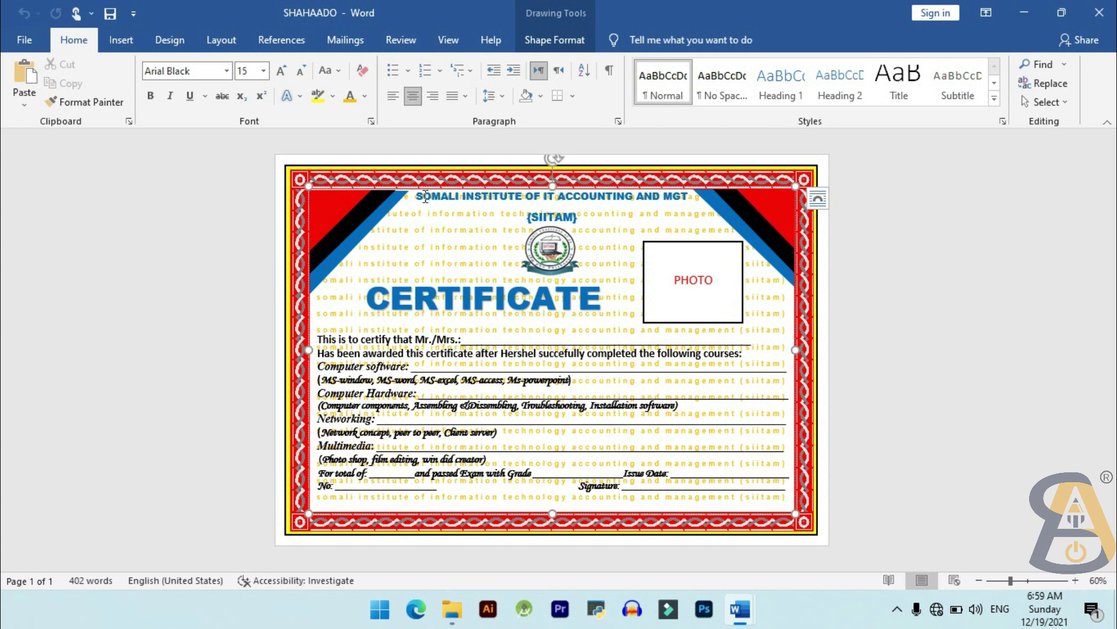
pyautogui.click(1076, 581)
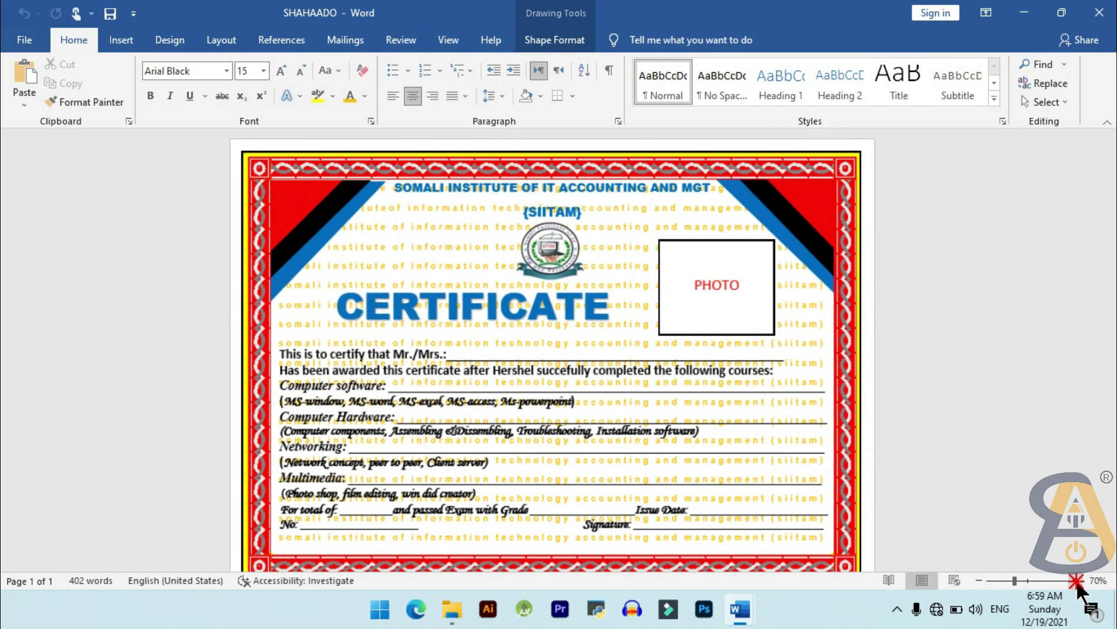
pyautogui.click(1076, 581)
pyautogui.click(1075, 581)
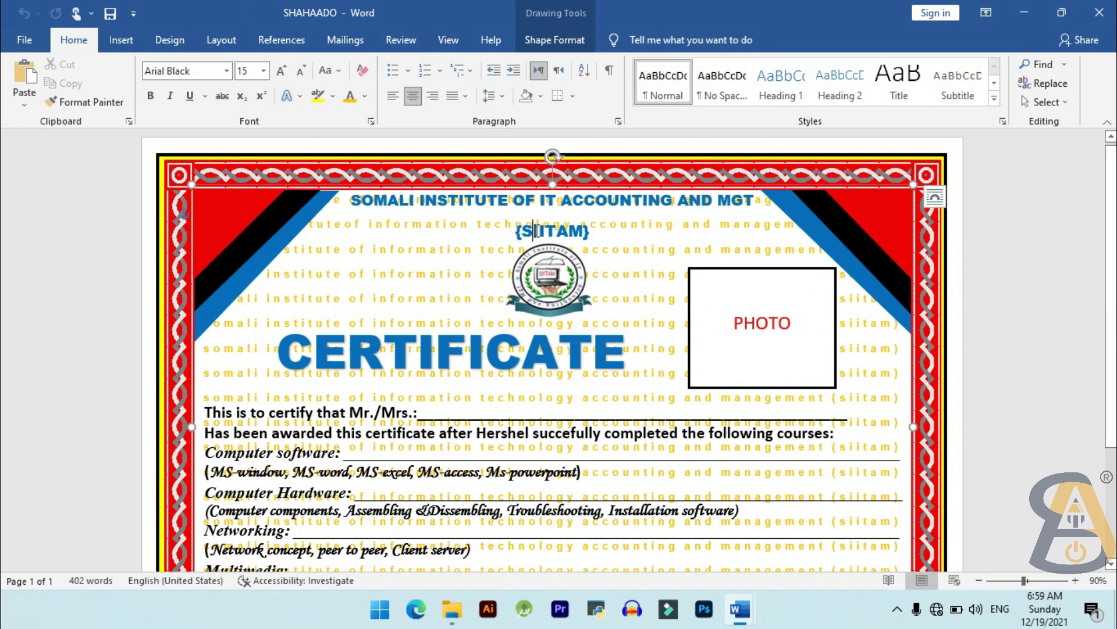
pyautogui.scroll(-3, 1034, 321)
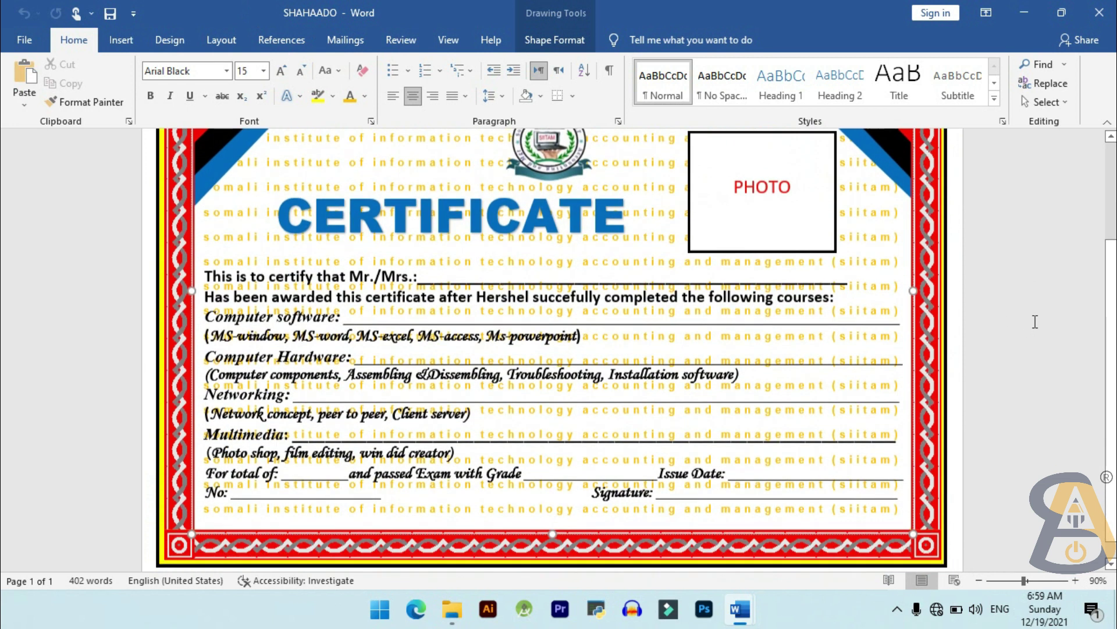
pyautogui.scroll(2, 1035, 321)
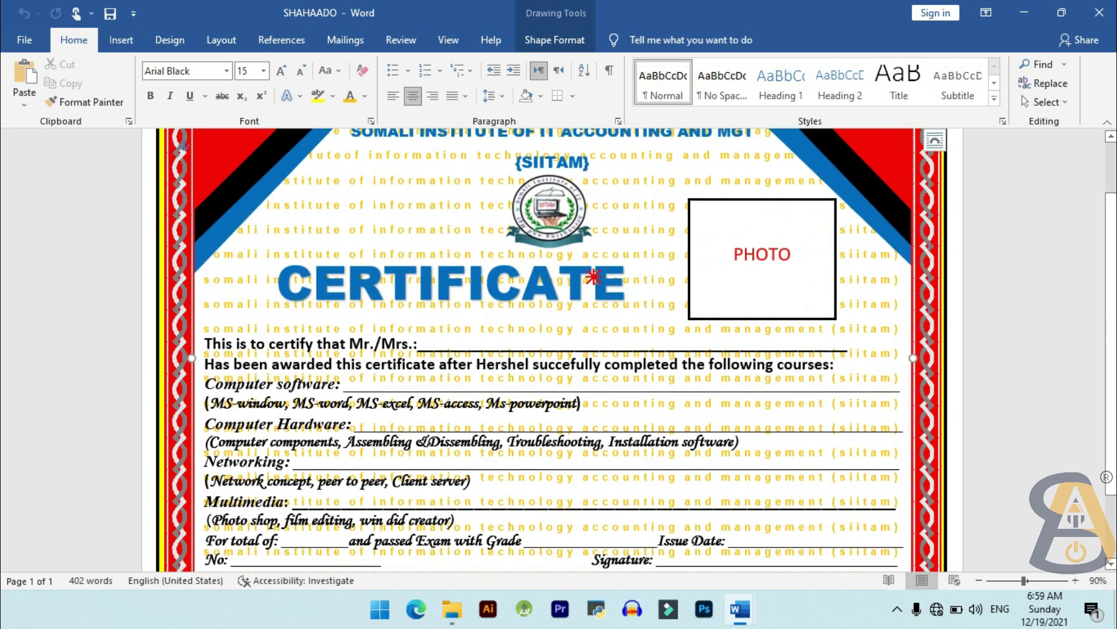
pyautogui.click(593, 277)
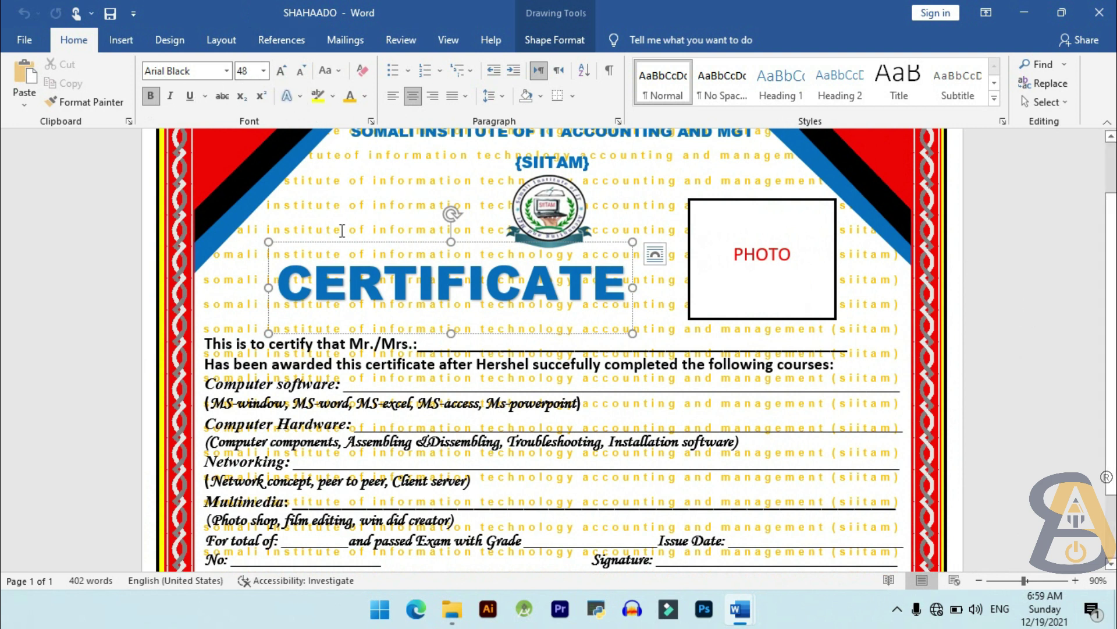
# Step: Examine the font formatting of the certify line and the course description text in the SHAHAADO certificate
pyautogui.click(329, 344)
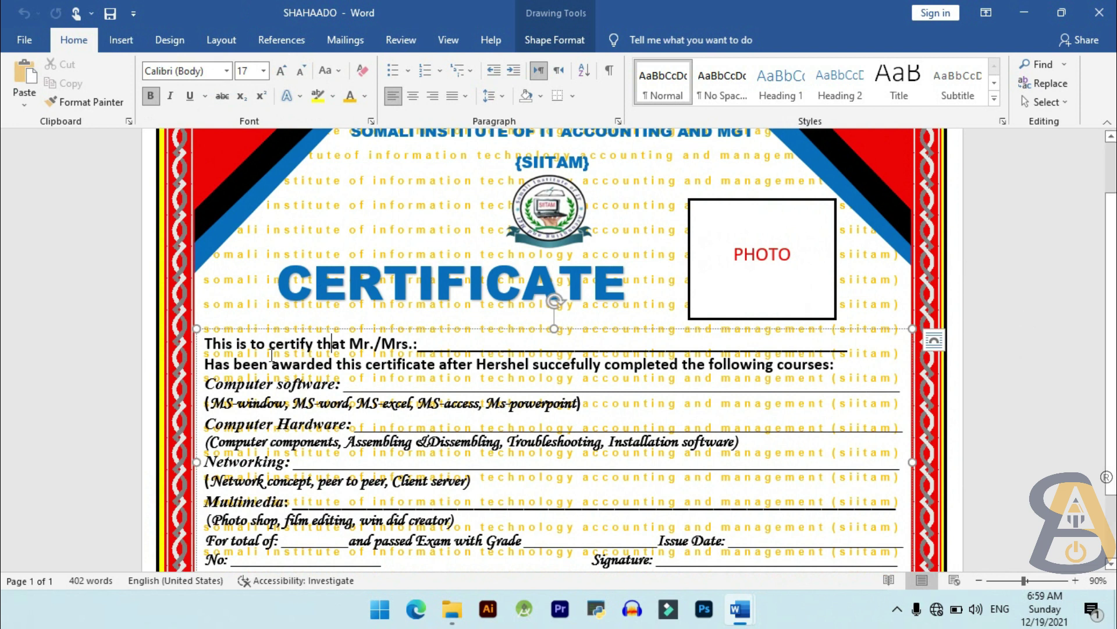
pyautogui.click(271, 402)
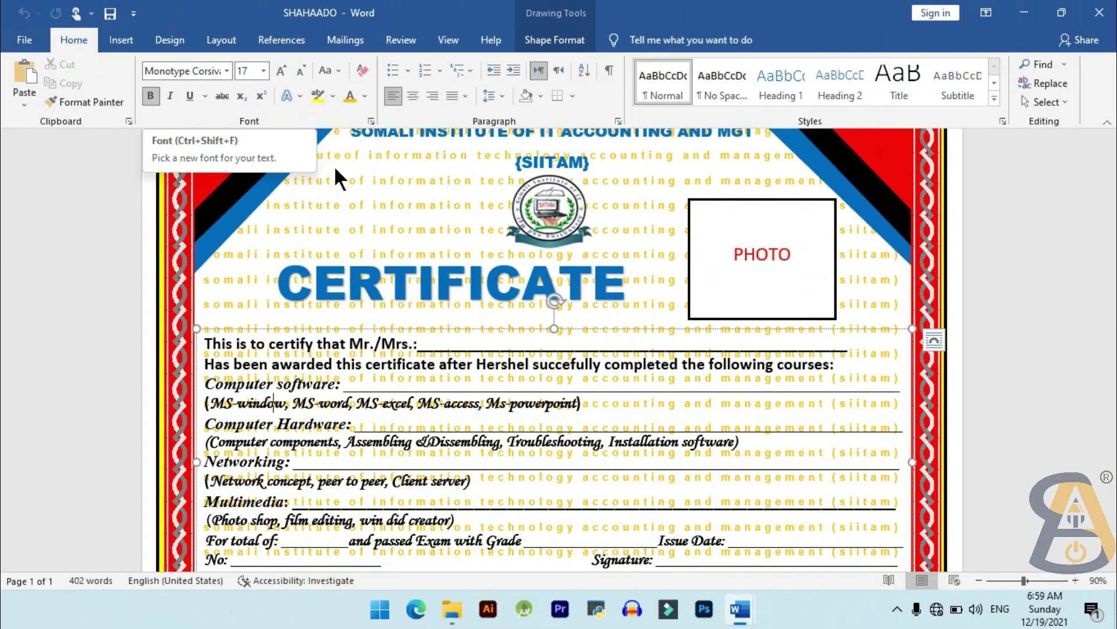
pyautogui.scroll(-3, 968, 551)
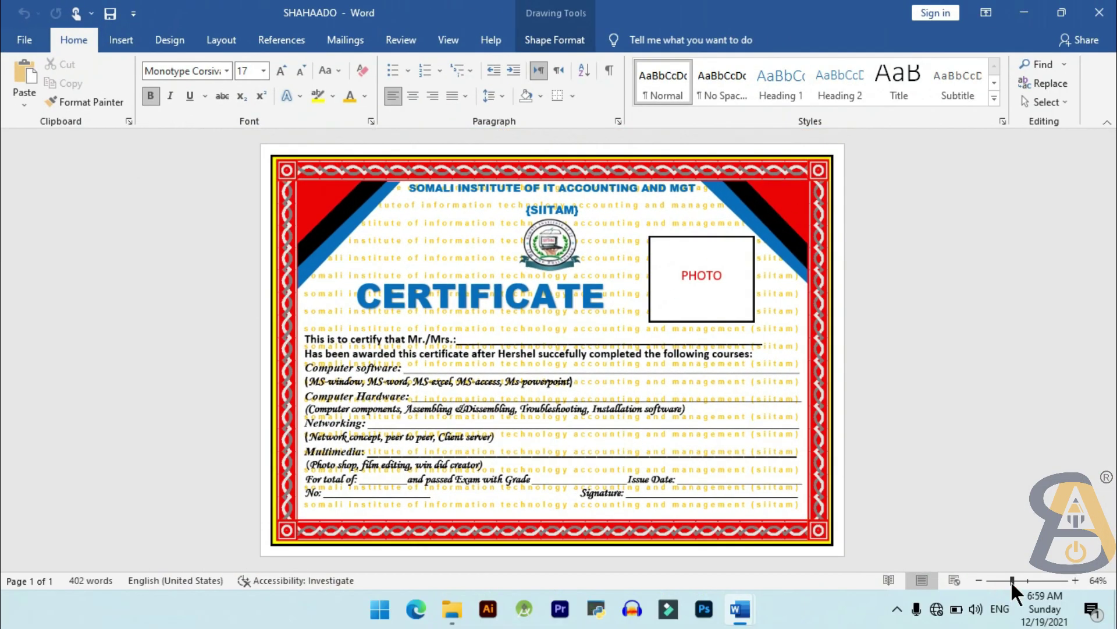
# Step: Copy the body text box from SHAHAADO into Document1 and place it in the lower half of the certificate, inside the border
pyautogui.click(494, 329)
pyautogui.click(72, 83)
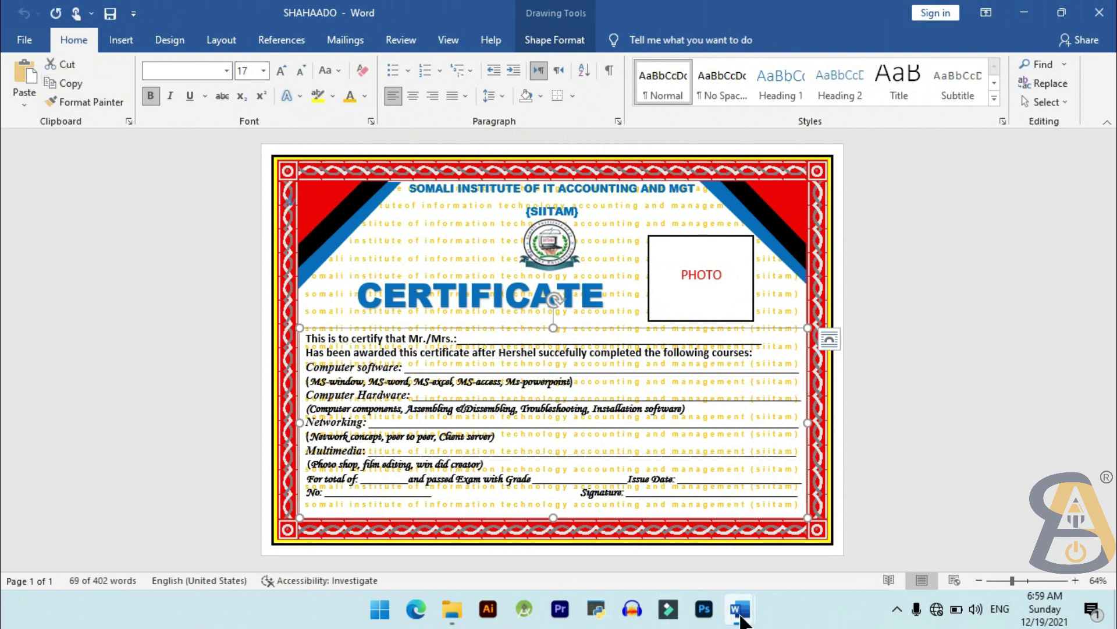
pyautogui.moveTo(741, 617)
pyautogui.click(804, 531)
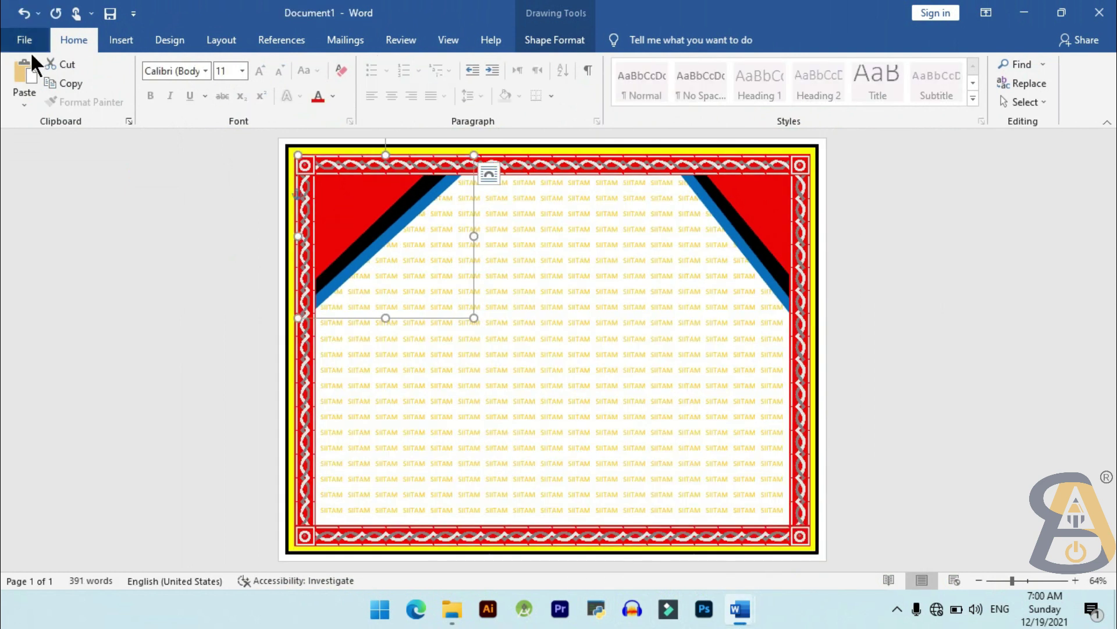
pyautogui.click(27, 75)
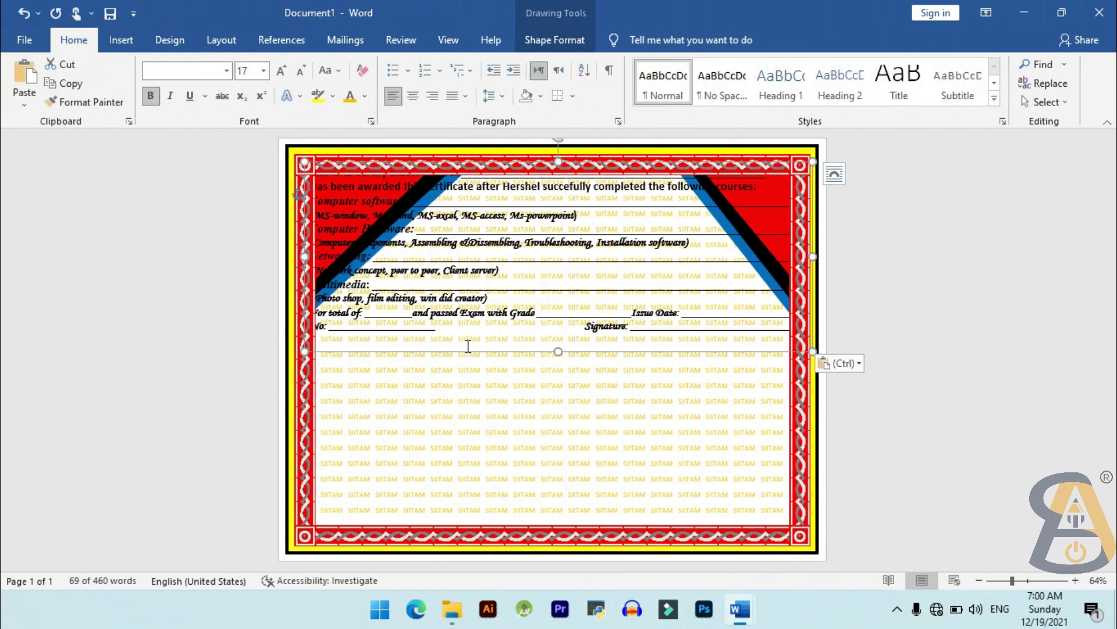
pyautogui.moveTo(467, 352); pyautogui.dragTo(479, 532)
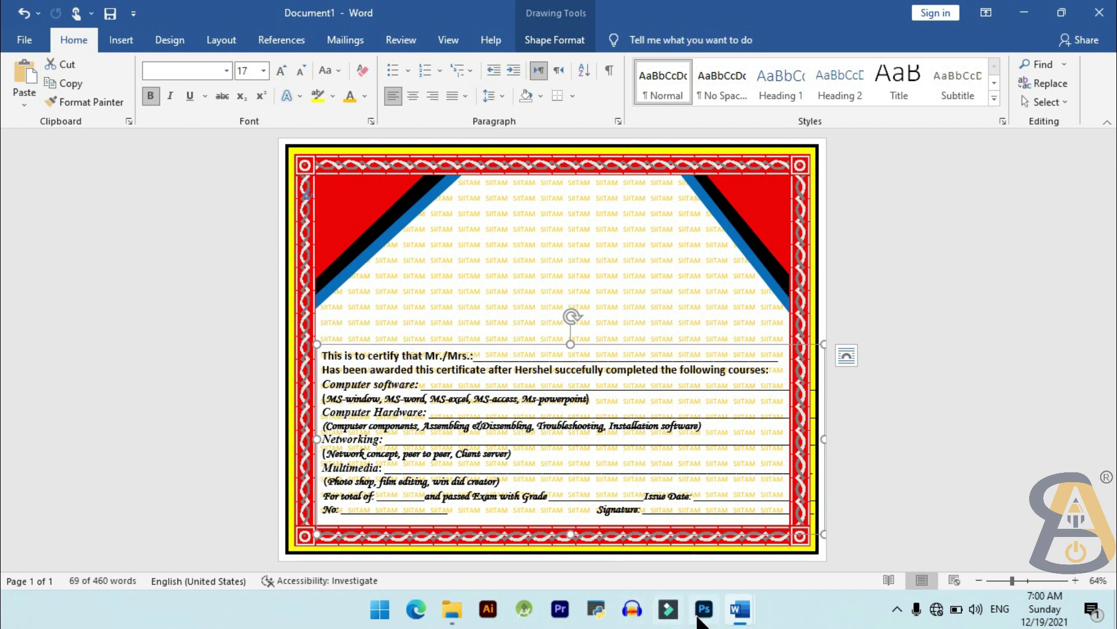
# Step: Switch to SHAHAADO and copy the two heading lines "SOMALI INSTITUTE OF IT ACCOUNTING AND MGT" and "{SIITAM}"
pyautogui.moveTo(738, 616)
pyautogui.click(692, 573)
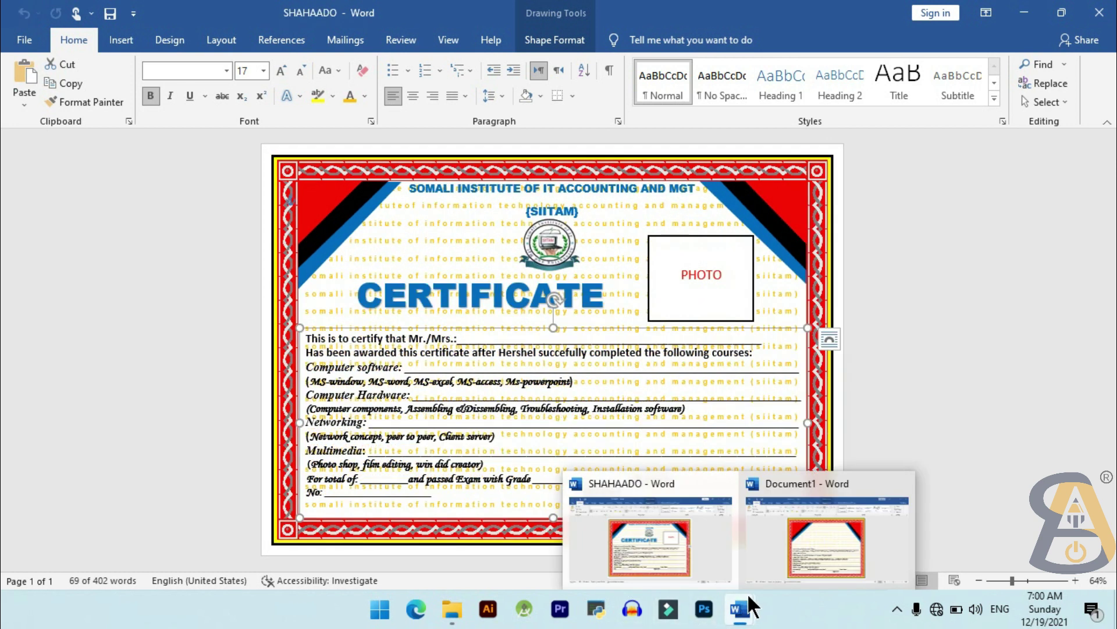
pyautogui.click(826, 533)
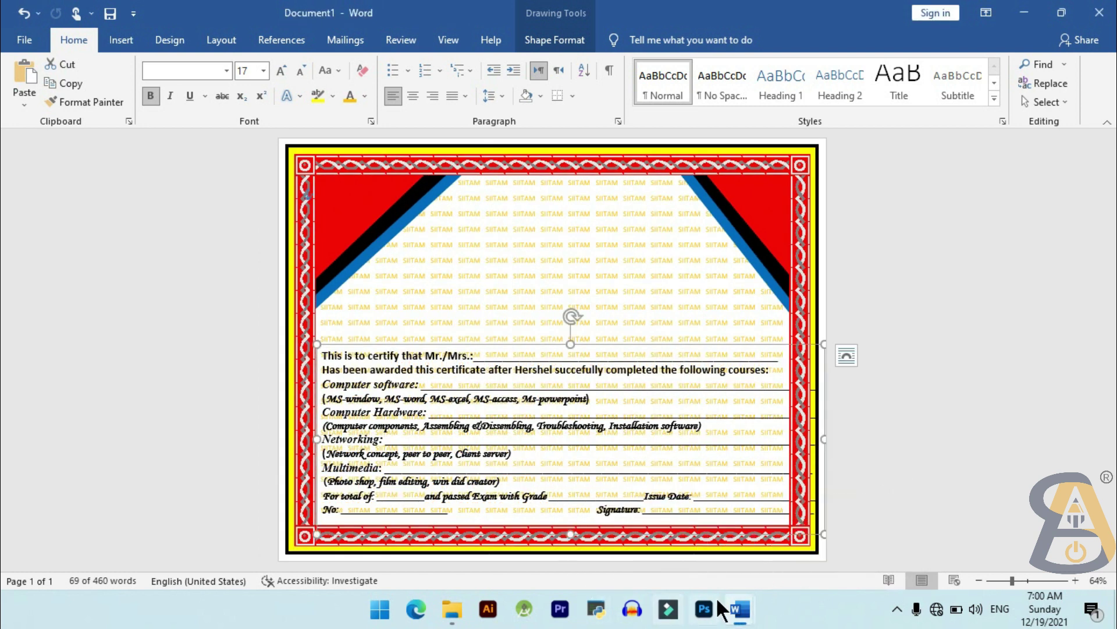
pyautogui.moveTo(749, 609)
pyautogui.click(656, 547)
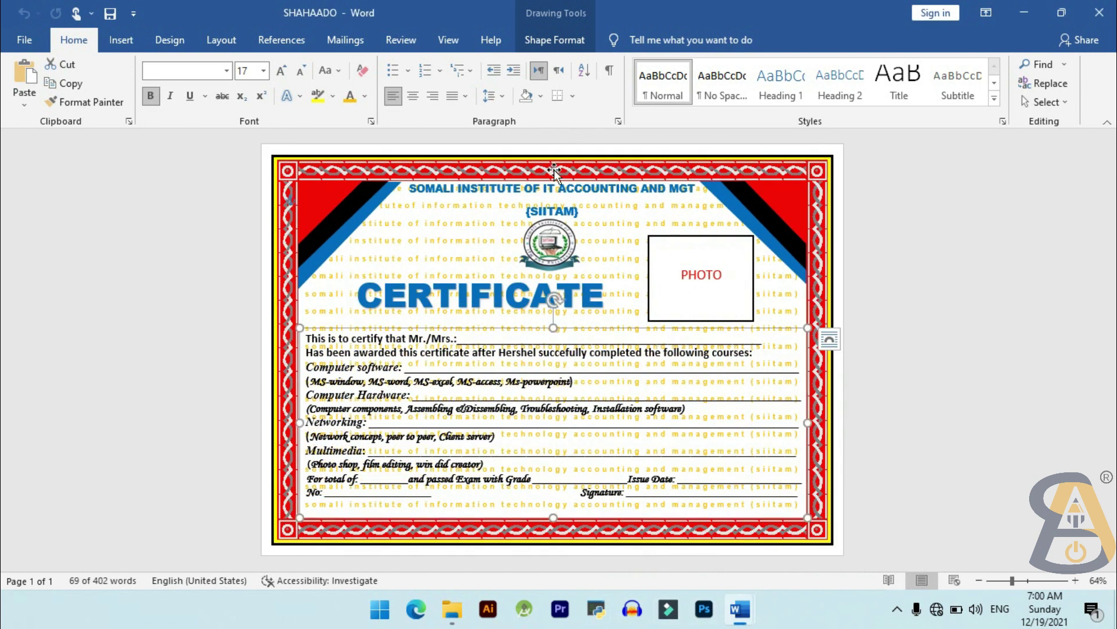
pyautogui.click(556, 192)
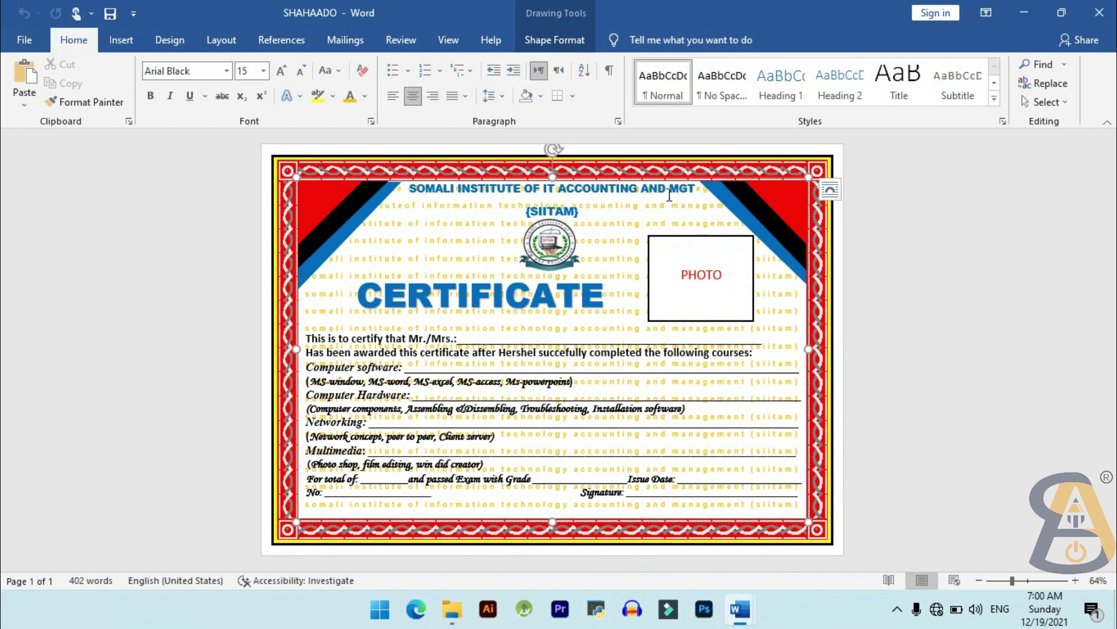
pyautogui.moveTo(701, 191); pyautogui.dragTo(429, 225)
pyautogui.click(542, 236)
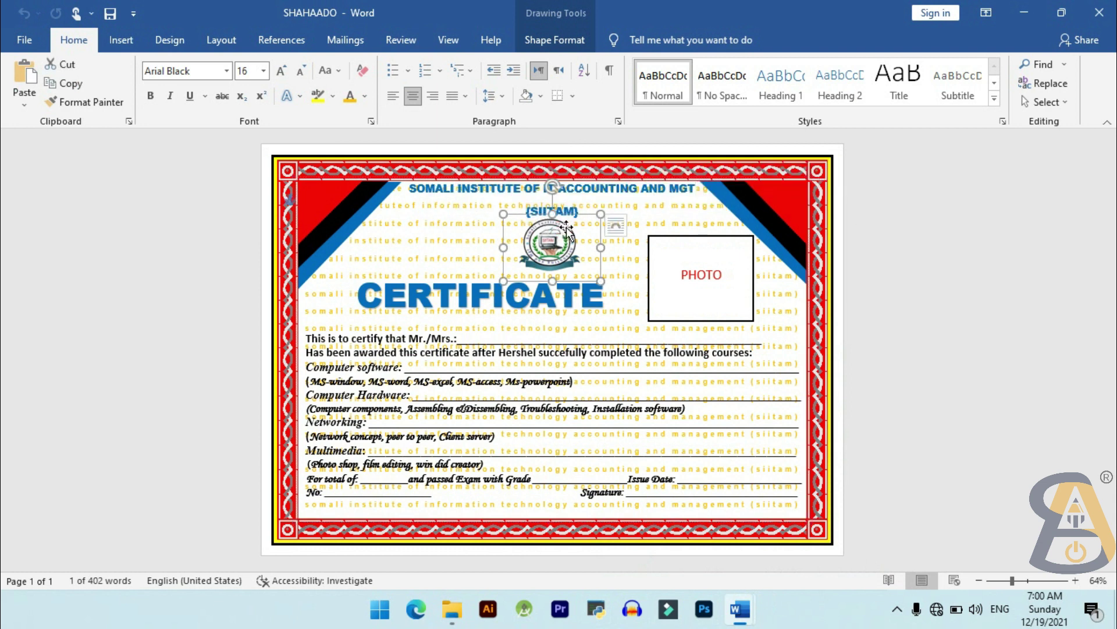
pyautogui.moveTo(585, 204)
pyautogui.mouseDown()
pyautogui.moveTo(402, 196)
pyautogui.moveTo(410, 190)
pyautogui.mouseUp()
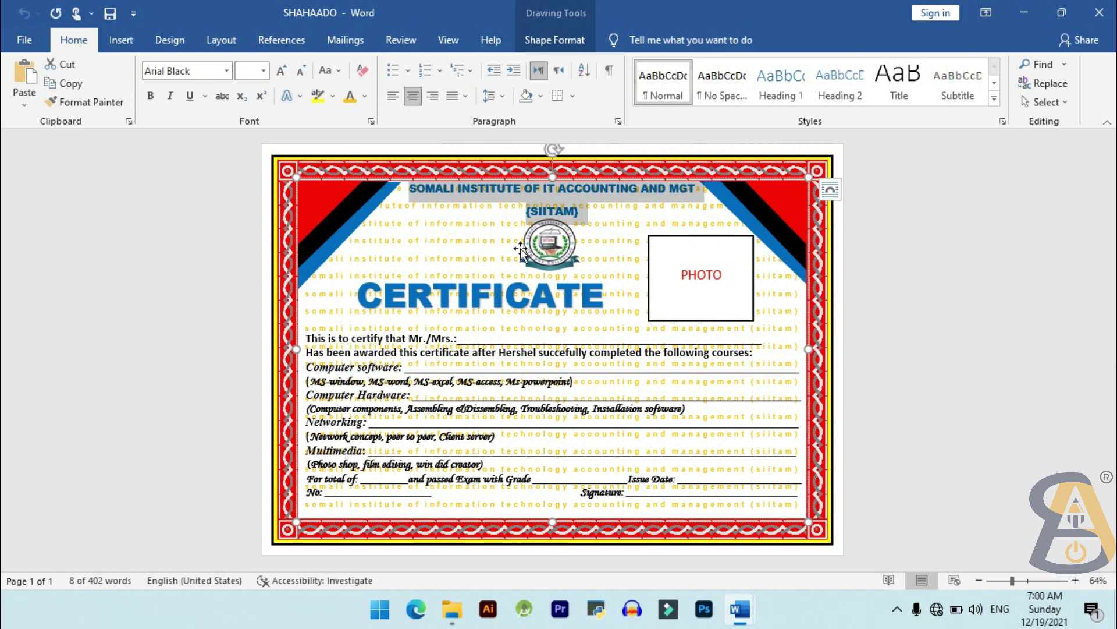
pyautogui.moveTo(750, 611)
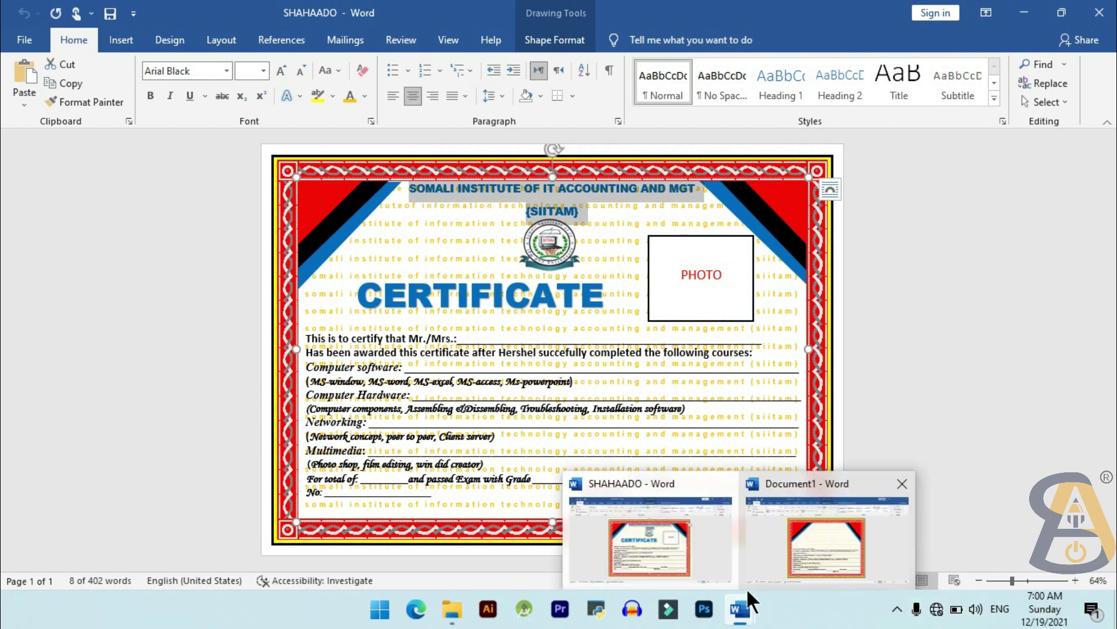
# Step: In Document1, draw a text box about 5.92" wide and 1.02" high, paste the institute heading into it and centre it between the corner triangles
pyautogui.click(777, 573)
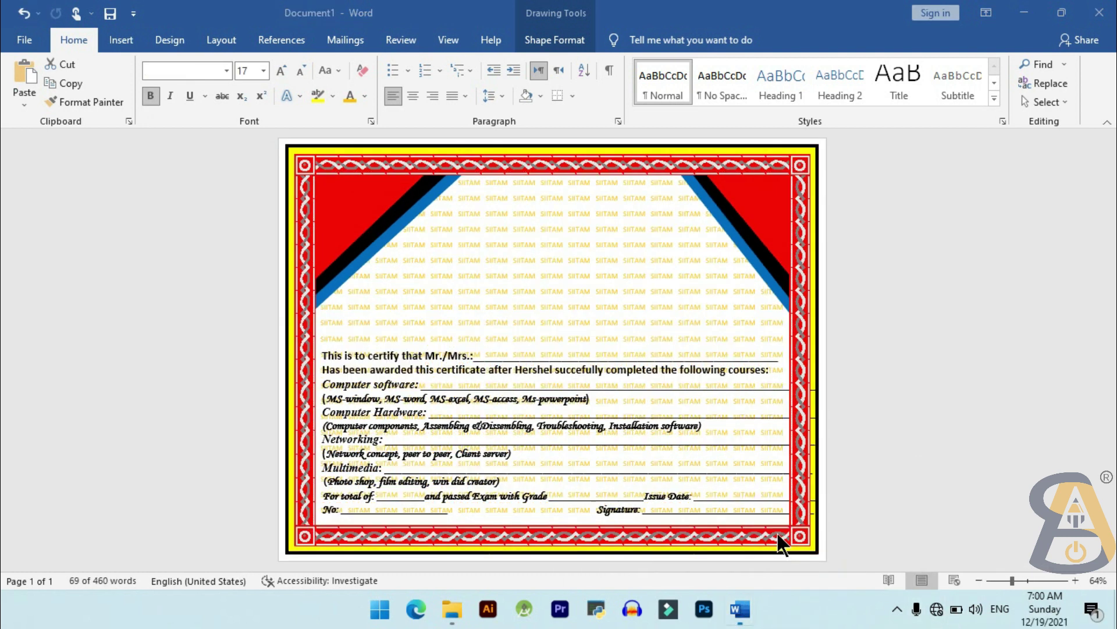
pyautogui.click(502, 186)
pyautogui.click(131, 41)
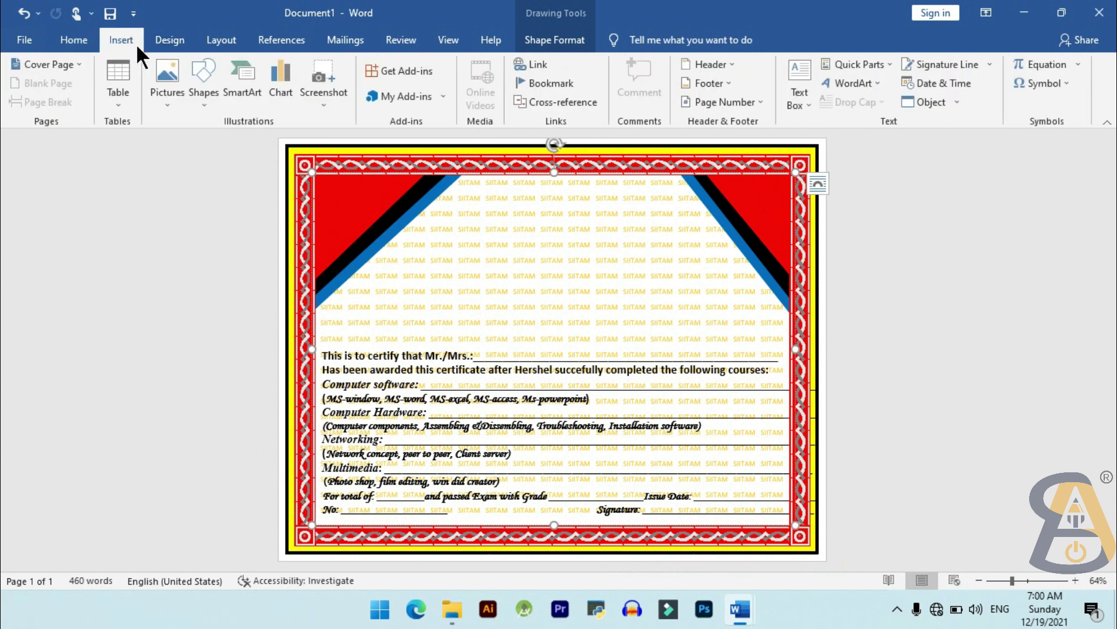
pyautogui.click(812, 93)
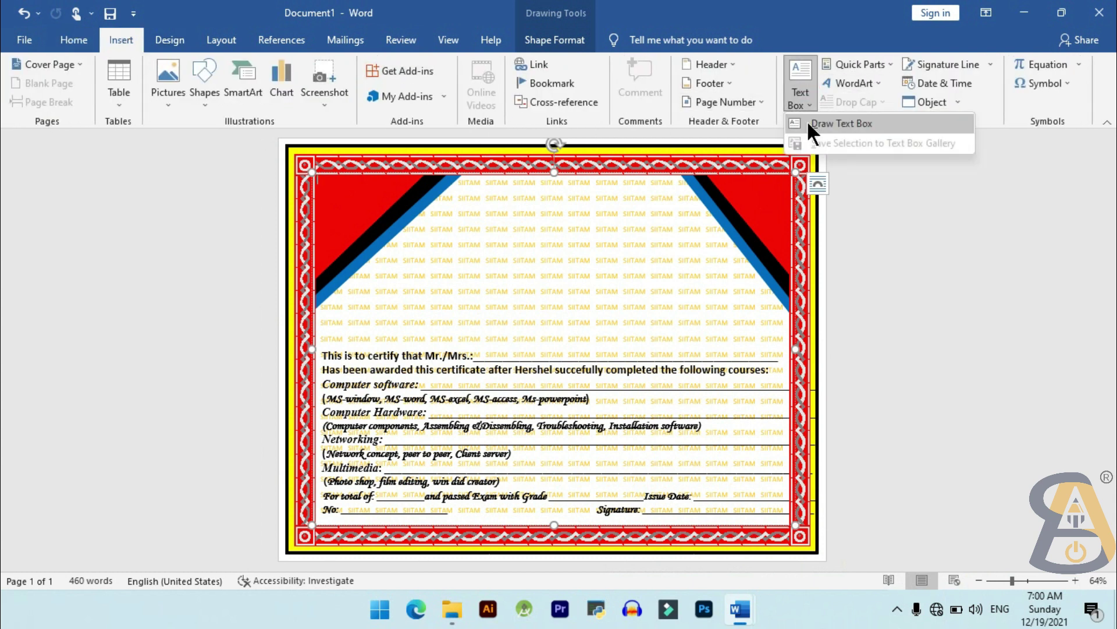
pyautogui.click(807, 118)
pyautogui.moveTo(464, 181); pyautogui.dragTo(758, 230)
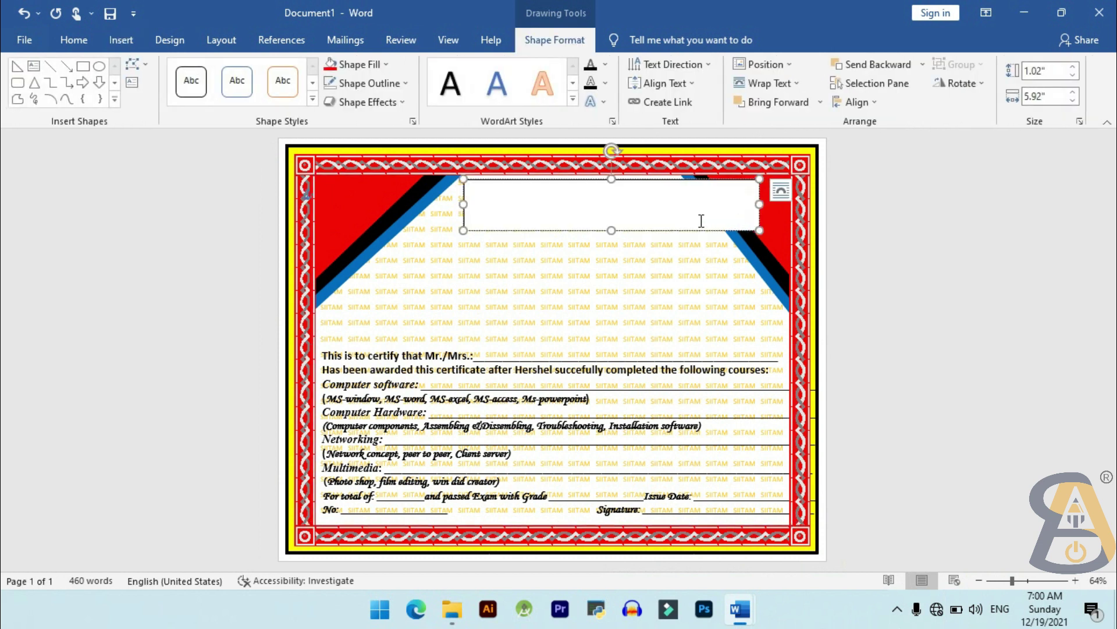
pyautogui.hotkey('ctrl', 'v')
pyautogui.moveTo(673, 231); pyautogui.dragTo(614, 227)
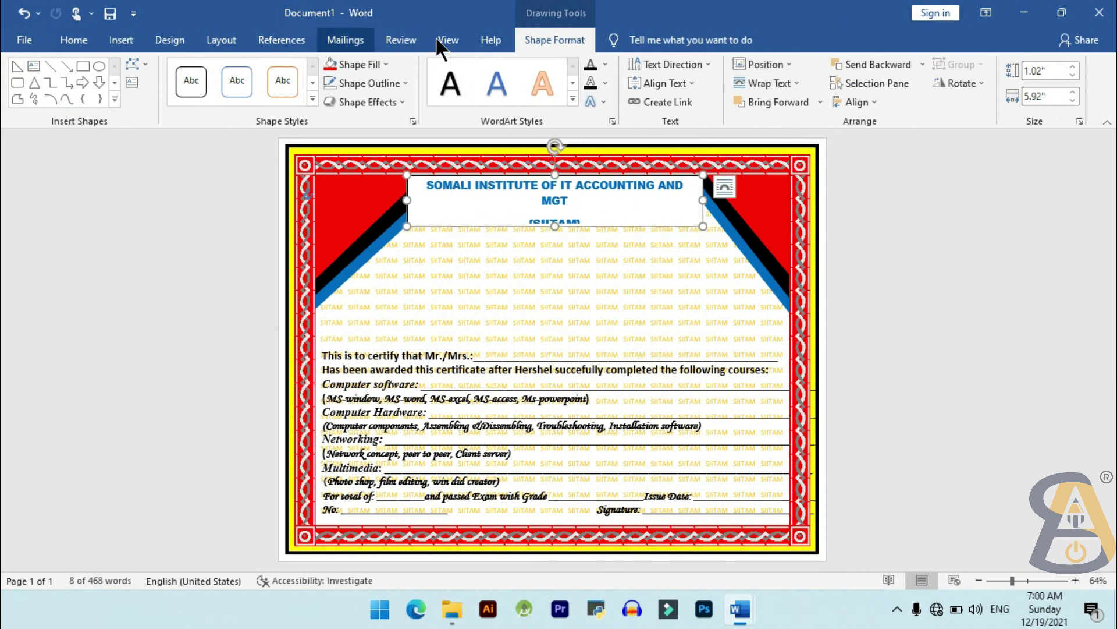
# Step: Remove the fill and the outline from the institute heading's text box
pyautogui.click(385, 64)
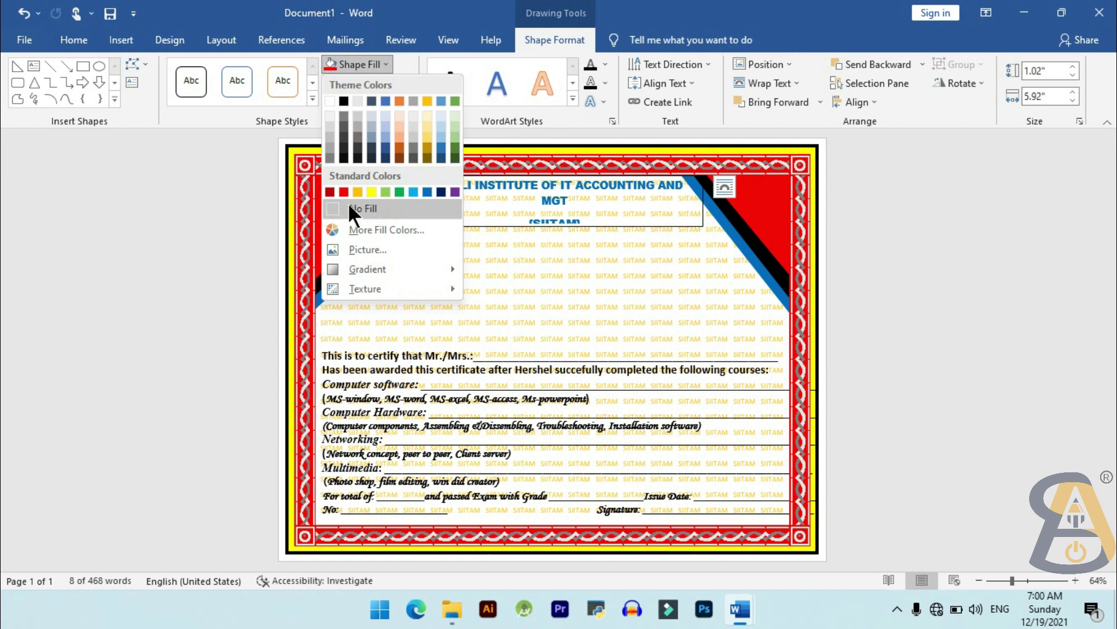
pyautogui.click(350, 207)
pyautogui.click(405, 82)
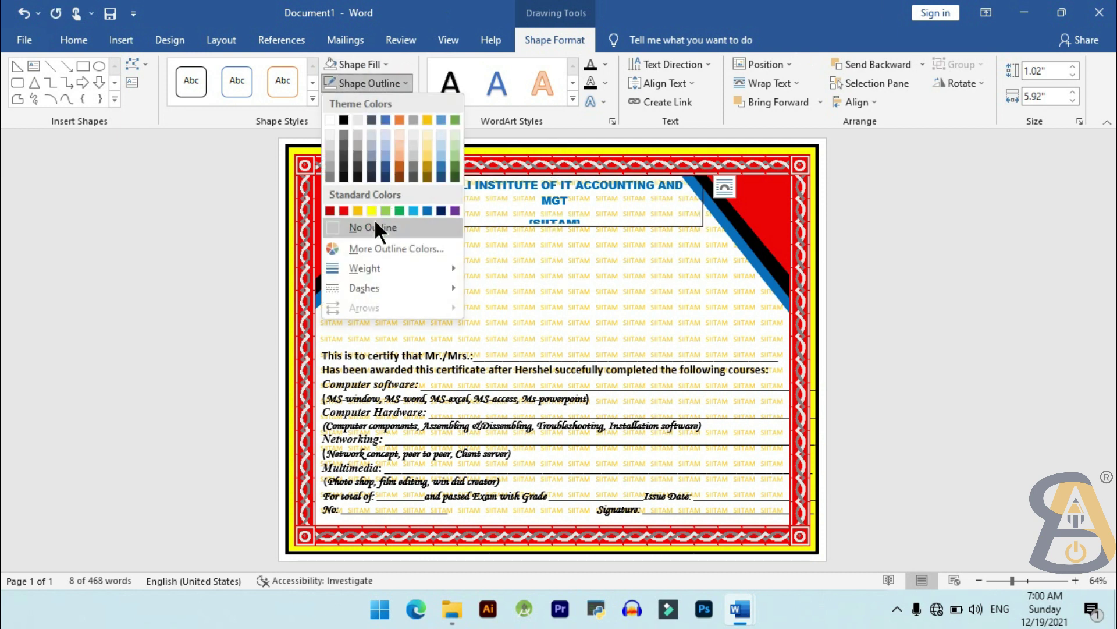
pyautogui.click(374, 226)
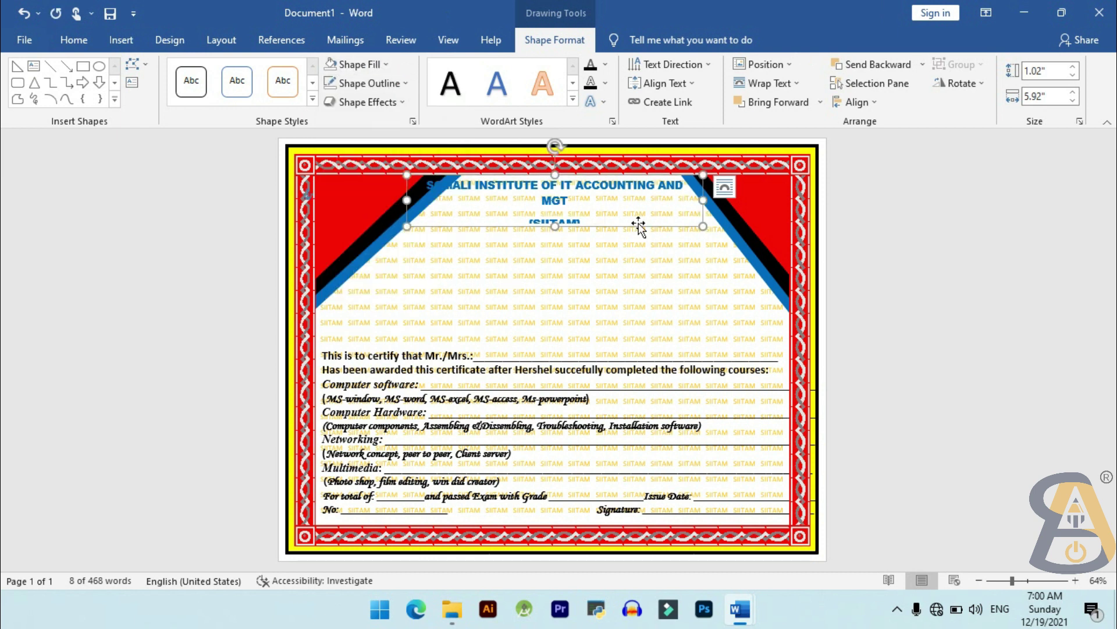
# Step: Set the institute heading text to 14 pt and move its text box slightly down, clear of the corner triangles
pyautogui.tripleClick(584, 213)
pyautogui.click(65, 41)
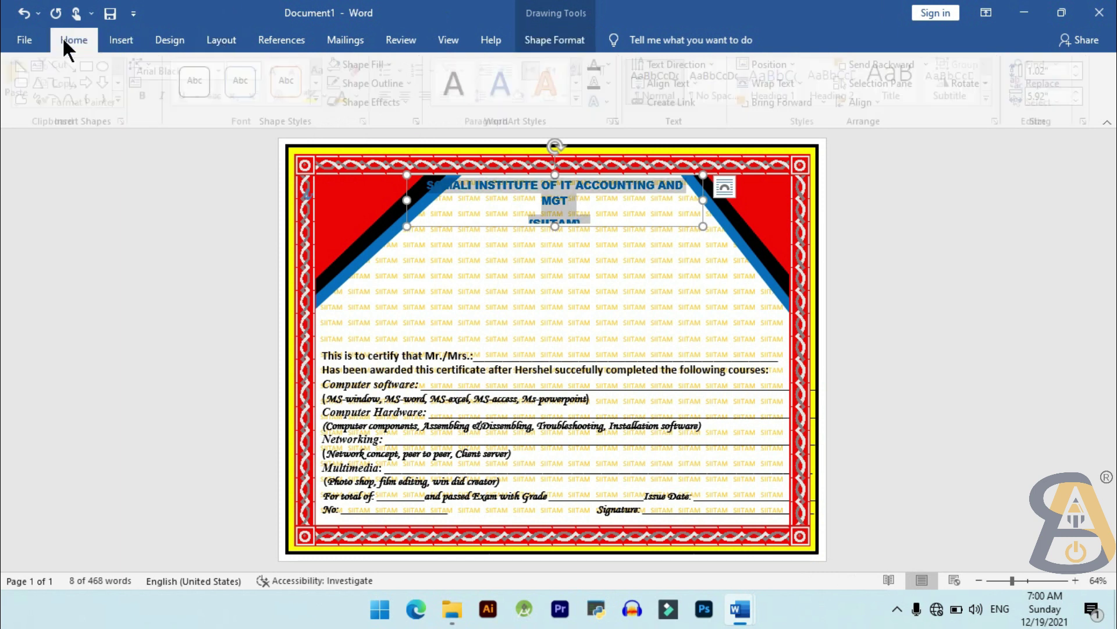
pyautogui.click(292, 74)
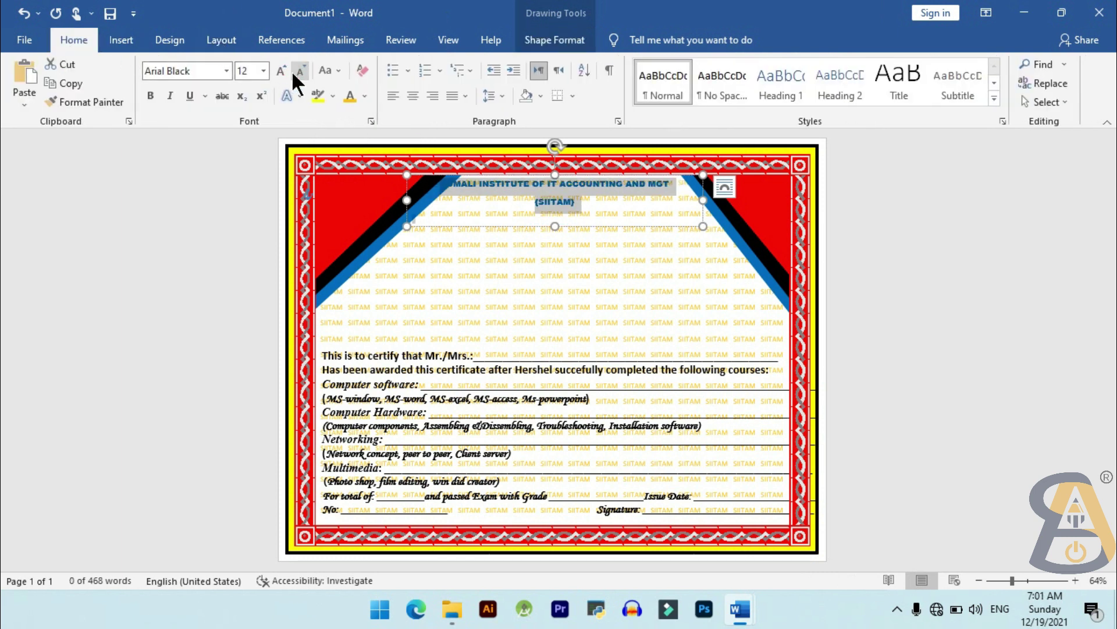
pyautogui.click(282, 70)
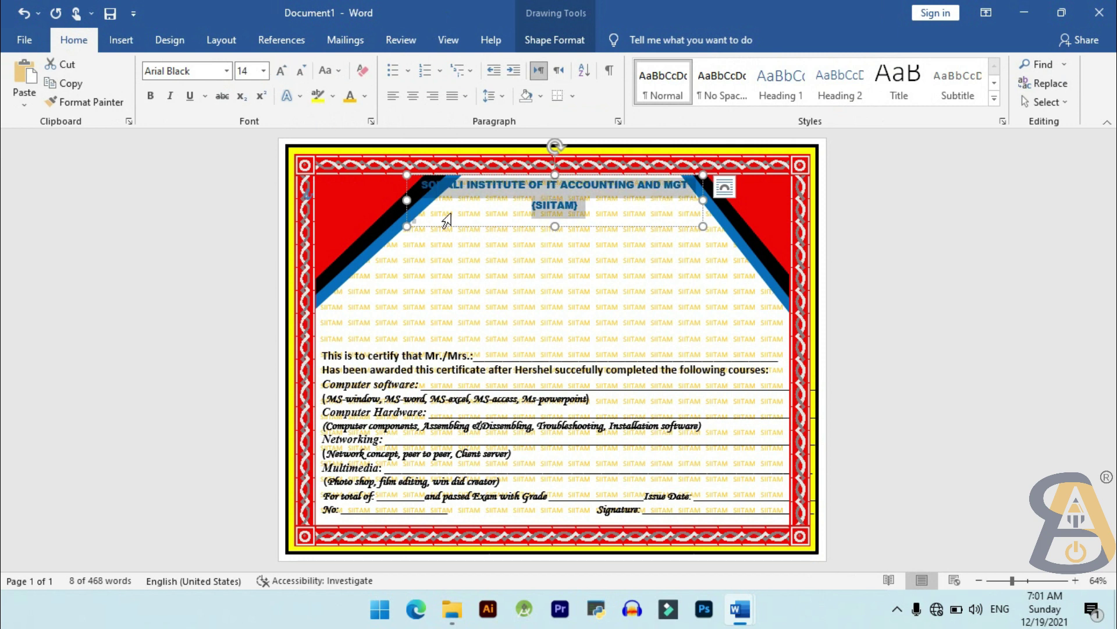
pyautogui.moveTo(581, 231); pyautogui.dragTo(586, 258)
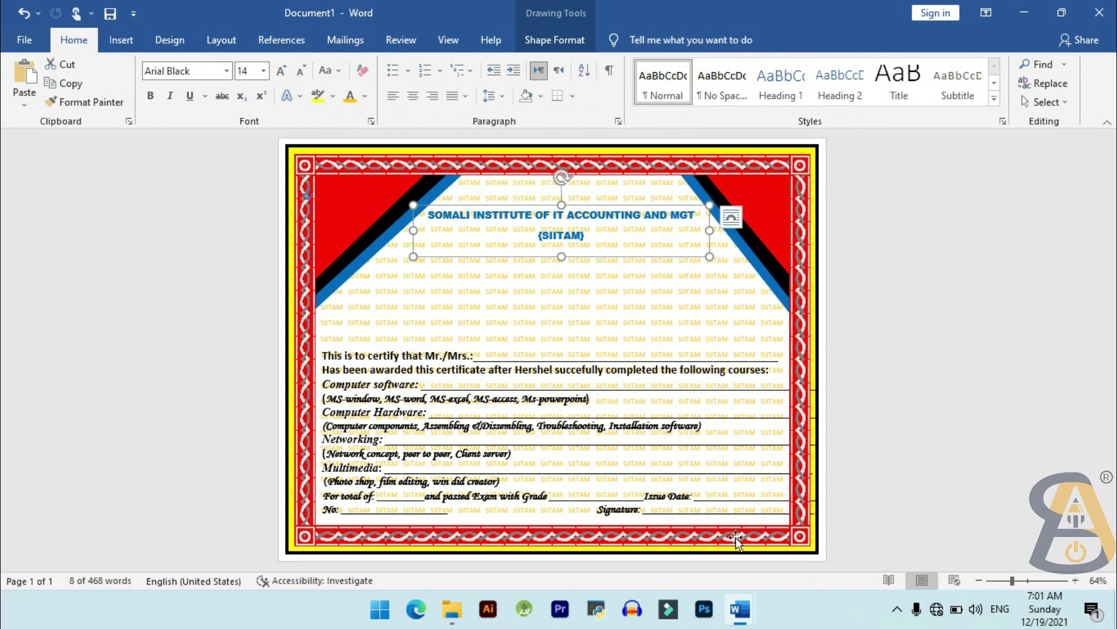
# Step: Copy the institute logo from SHAHAADO into Document1 and place it centred just beneath the {SIITAM} line
pyautogui.moveTo(740, 607)
pyautogui.click(684, 553)
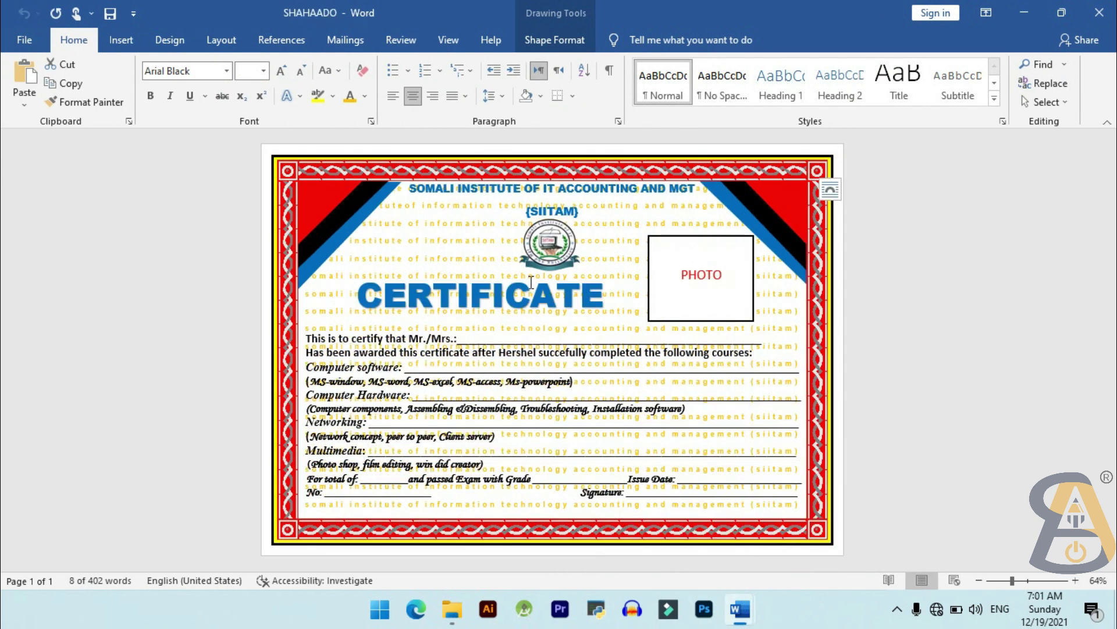
pyautogui.click(541, 251)
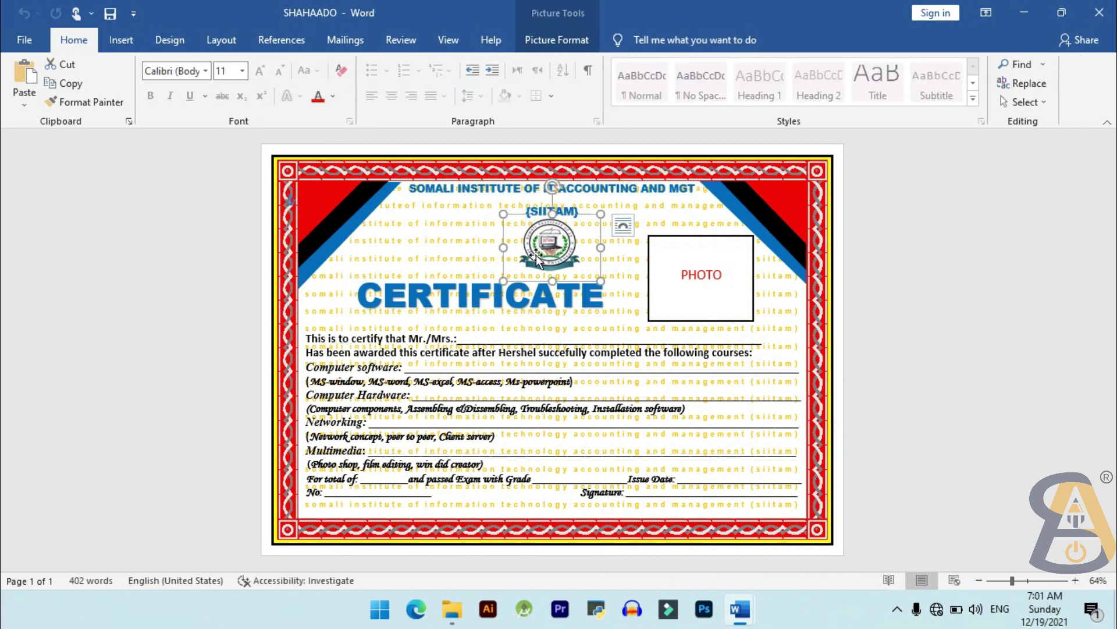
pyautogui.moveTo(741, 609)
pyautogui.click(826, 541)
pyautogui.hotkey('ctrl', 'v')
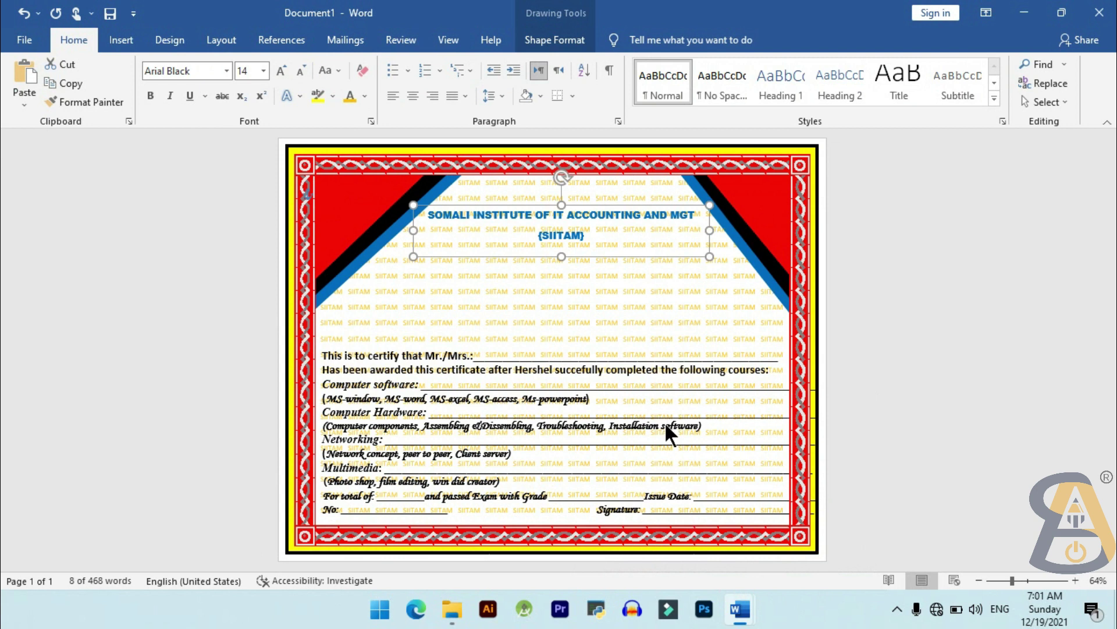
pyautogui.moveTo(472, 236); pyautogui.dragTo(564, 277)
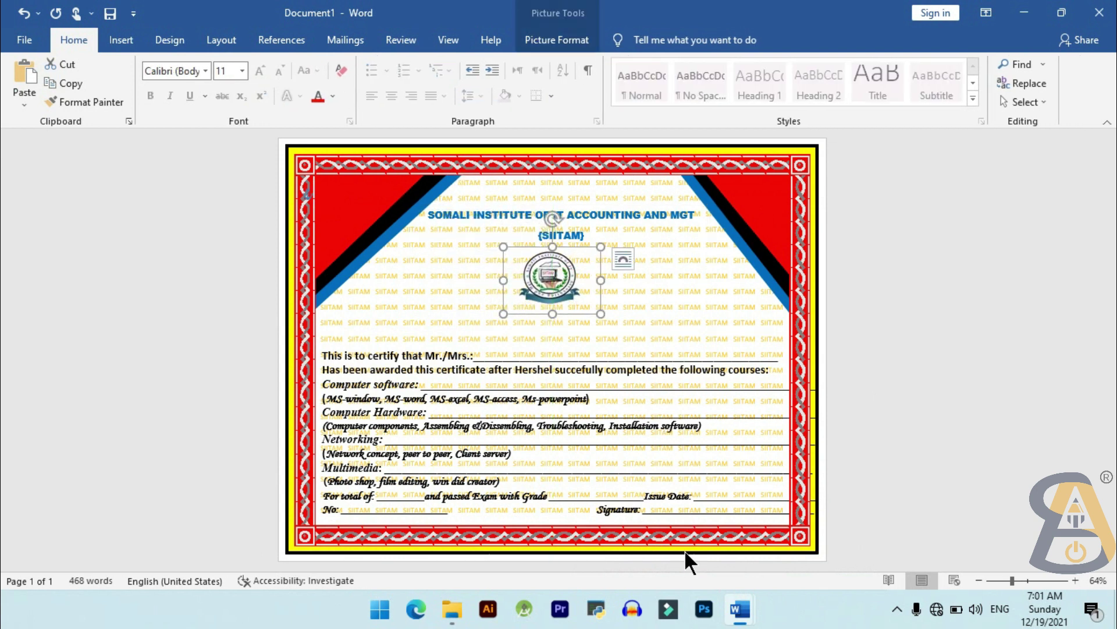
# Step: Copy the CERTIFICATE title text box from SHAHAADO into Document1 and place it below and left of the logo, above the certify line
pyautogui.moveTo(741, 605)
pyautogui.click(708, 579)
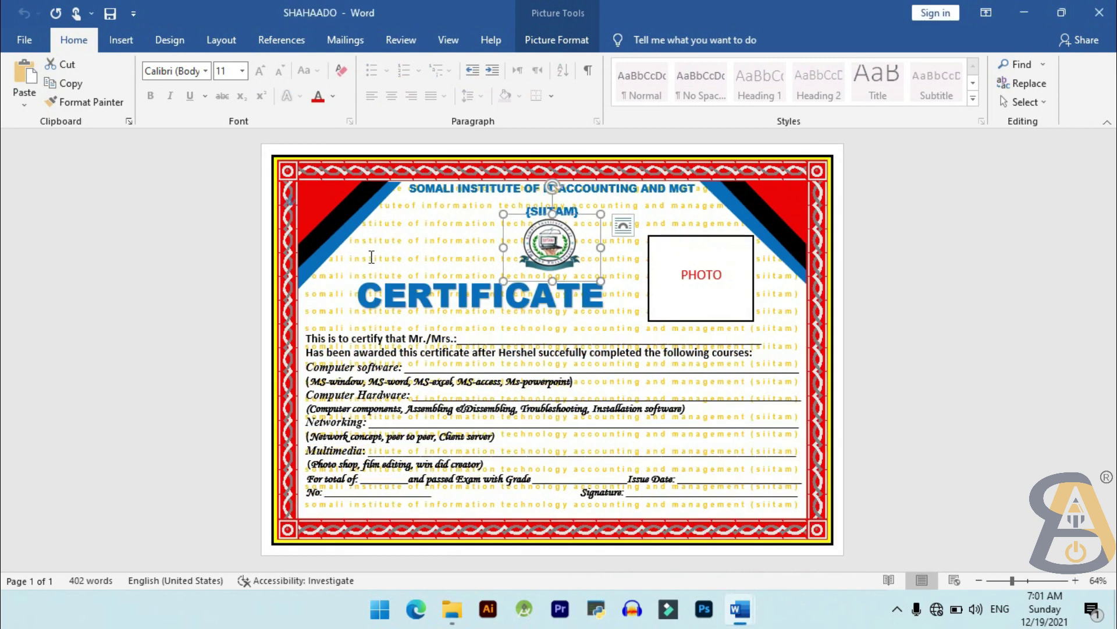
pyautogui.click(385, 267)
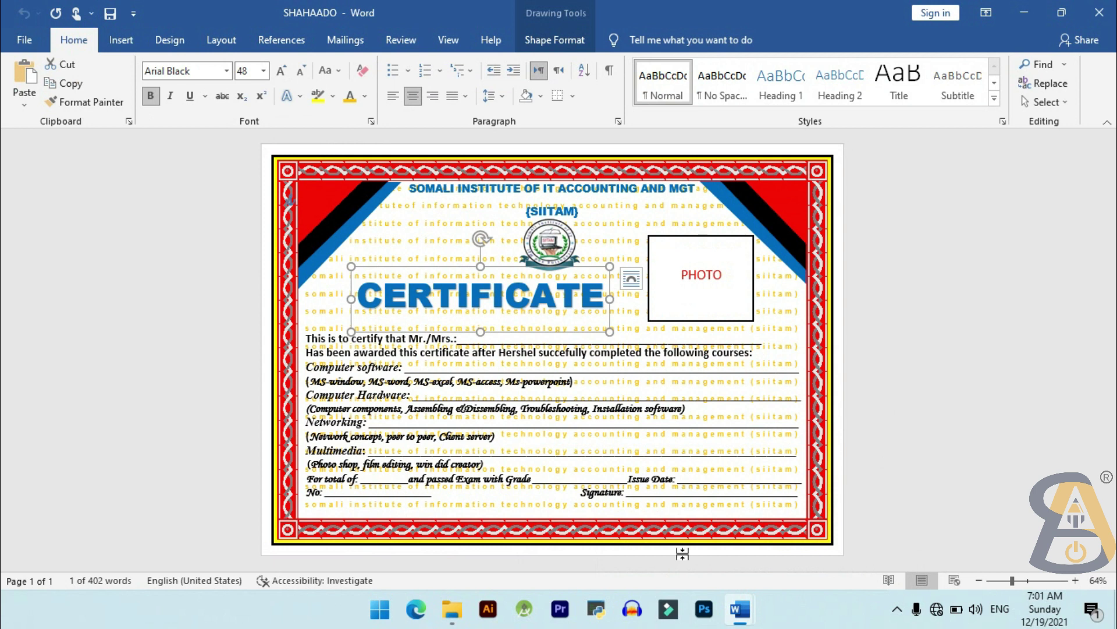
pyautogui.moveTo(741, 608)
pyautogui.click(814, 561)
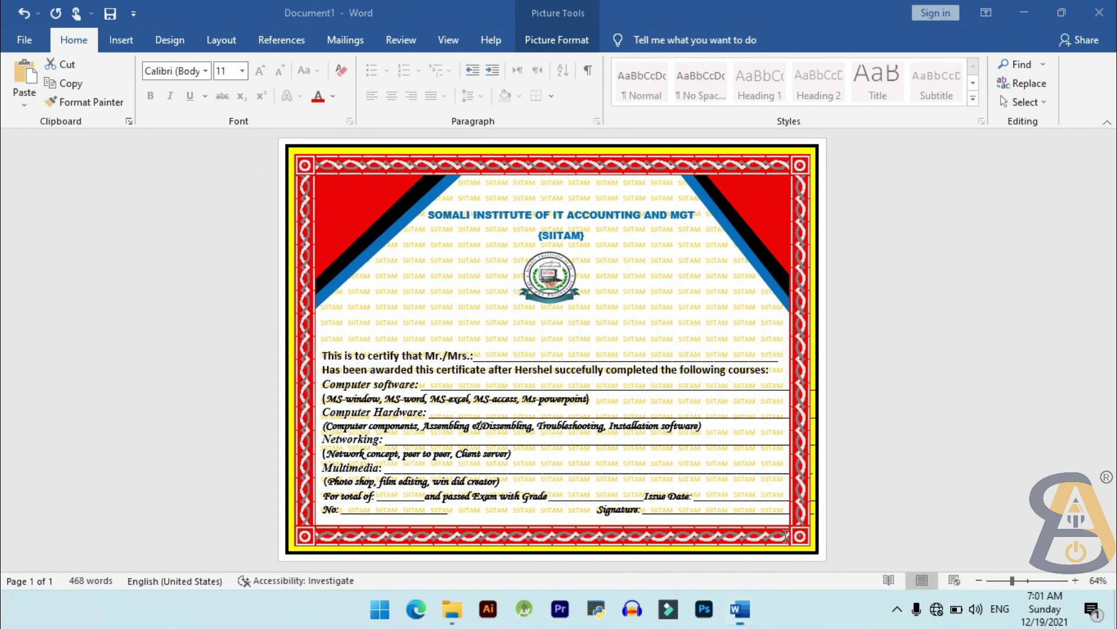
pyautogui.hotkey('ctrl', 'v')
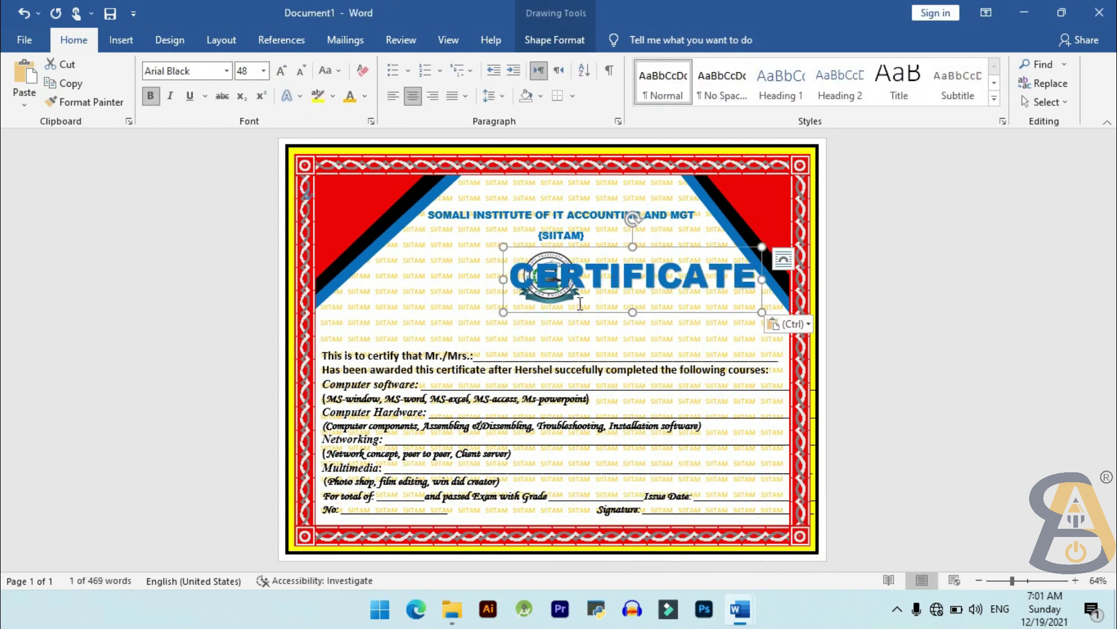
pyautogui.moveTo(582, 309); pyautogui.dragTo(404, 351)
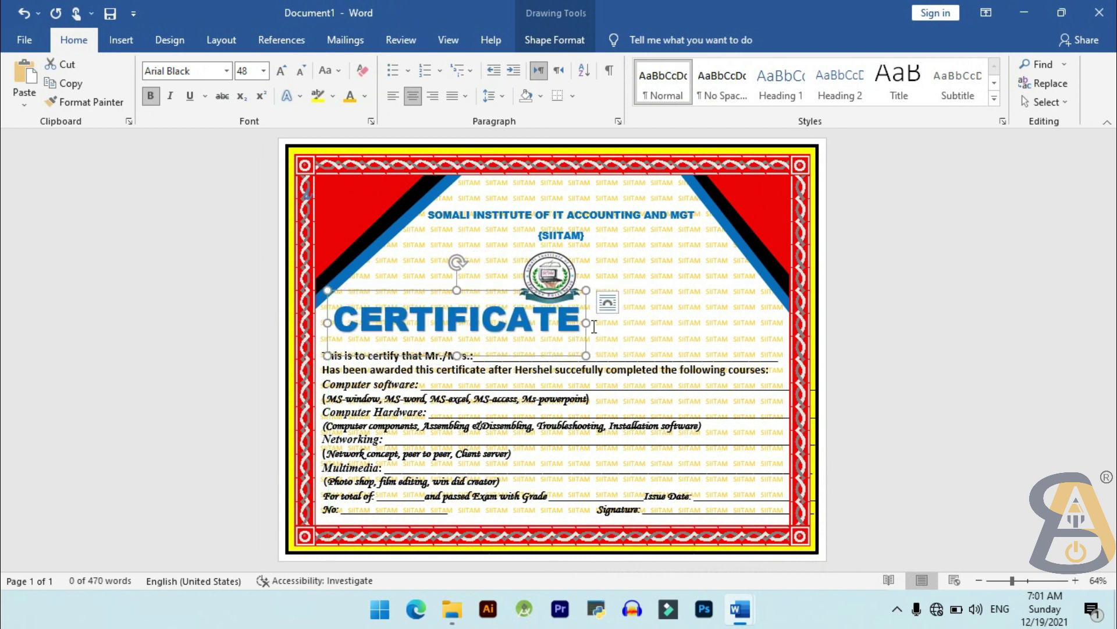
# Step: Draw a rectangle about 1.56" high and 1.9" wide between the logo and the blue-edged corner triangle, and fill it white
pyautogui.click(141, 42)
pyautogui.click(209, 90)
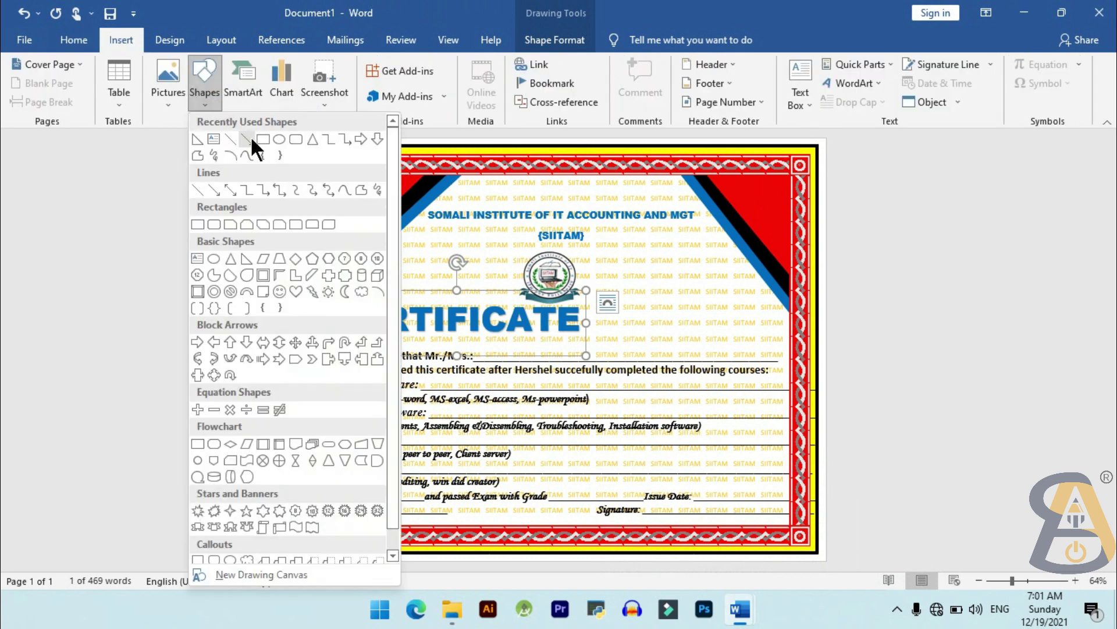
pyautogui.click(251, 140)
pyautogui.moveTo(655, 266); pyautogui.dragTo(750, 344)
pyautogui.moveTo(701, 314); pyautogui.dragTo(688, 309)
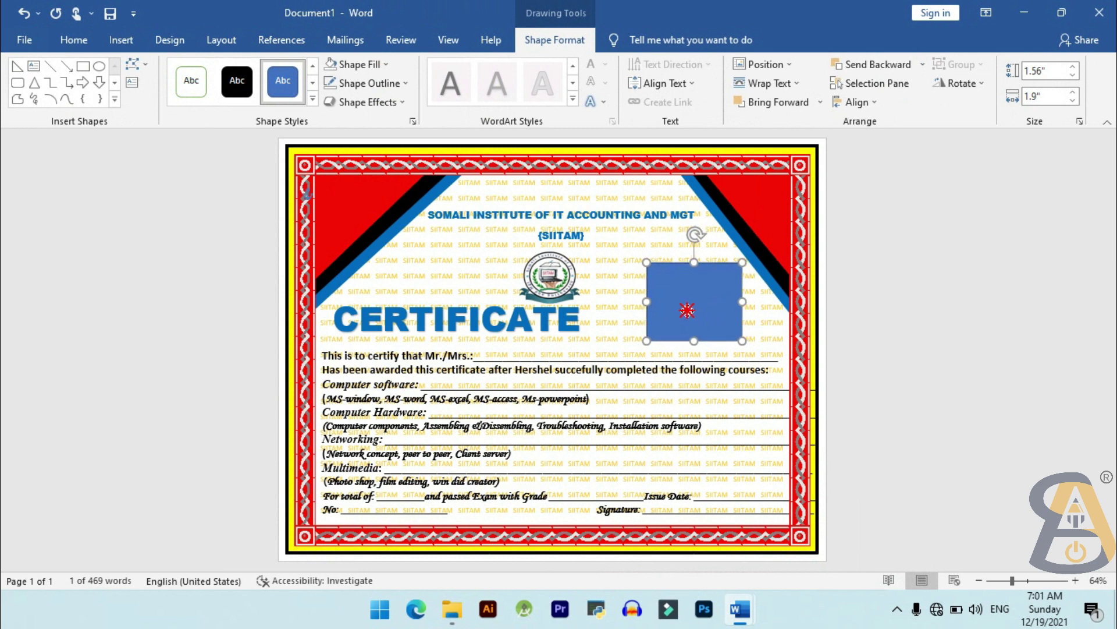
pyautogui.click(379, 64)
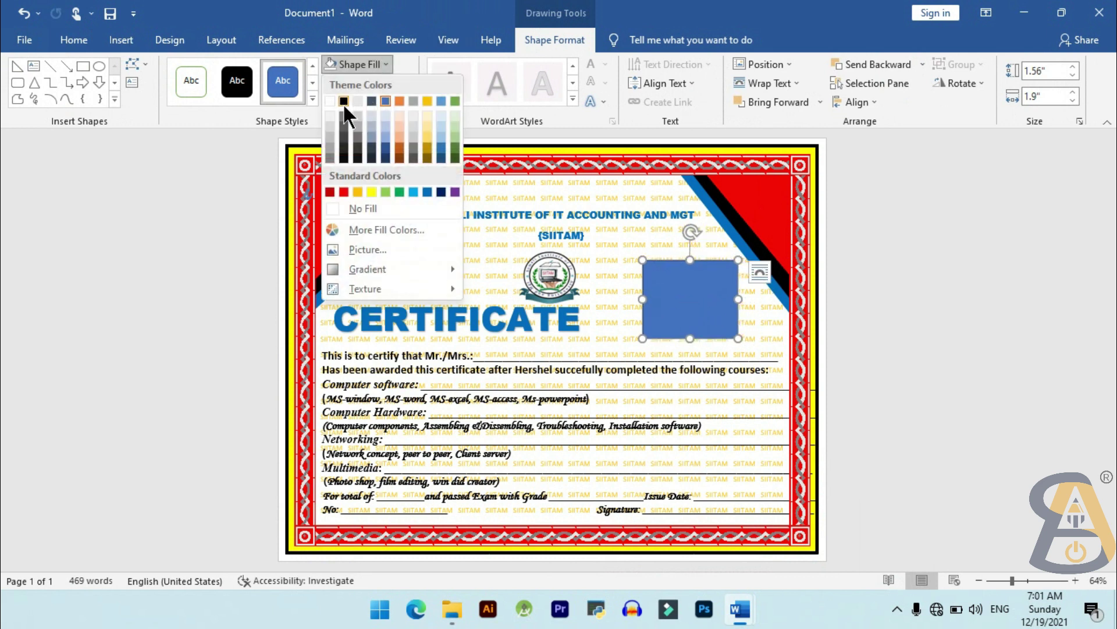
pyautogui.click(334, 100)
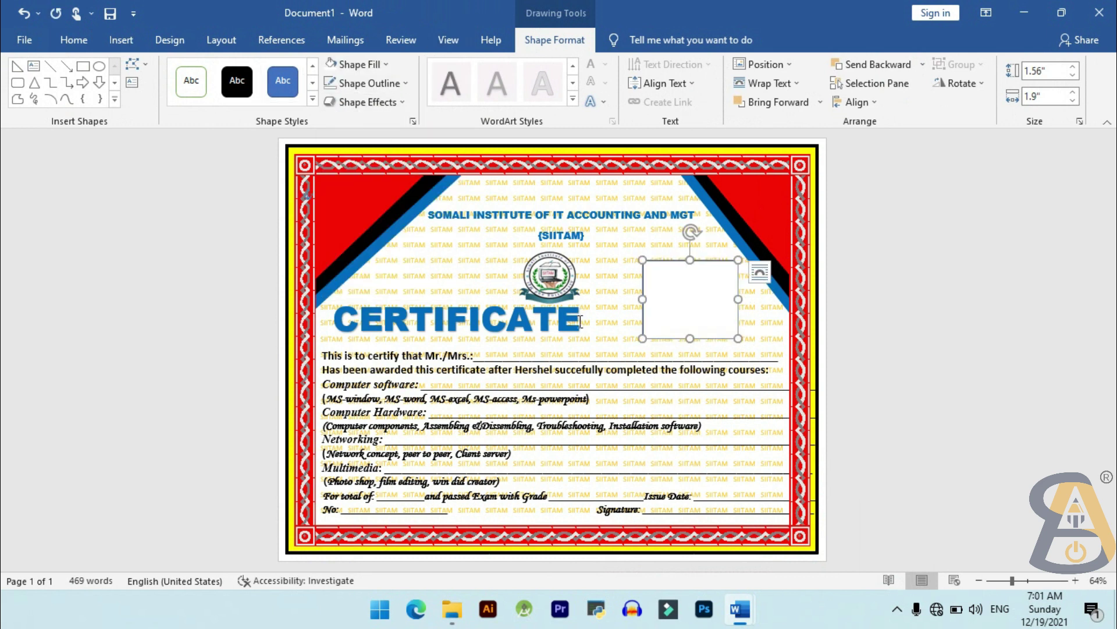
# Step: Duplicate the CERTIFICATE title text box and place the copy over the white photo rectangle
pyautogui.click(551, 316)
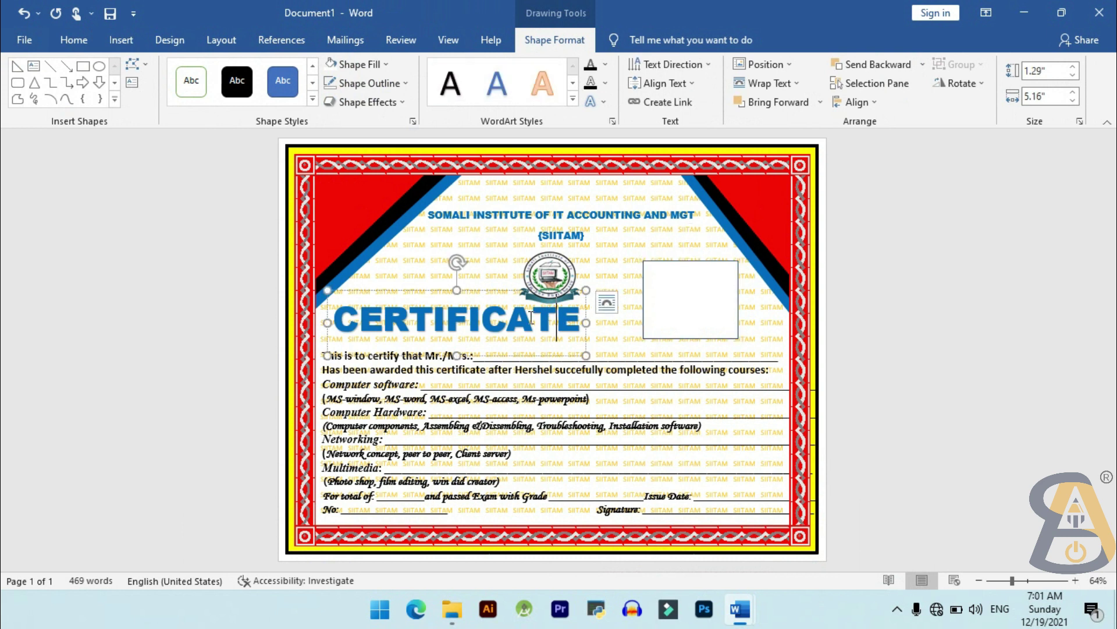
pyautogui.click(568, 240)
pyautogui.click(484, 321)
pyautogui.click(495, 292)
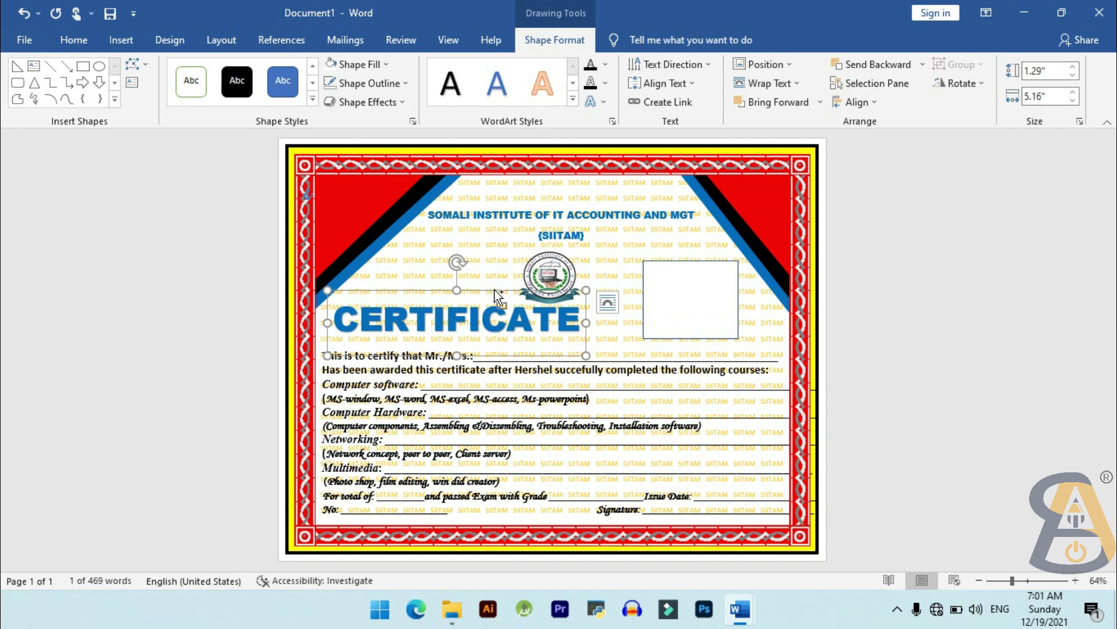
pyautogui.moveTo(498, 296); pyautogui.dragTo(687, 281)
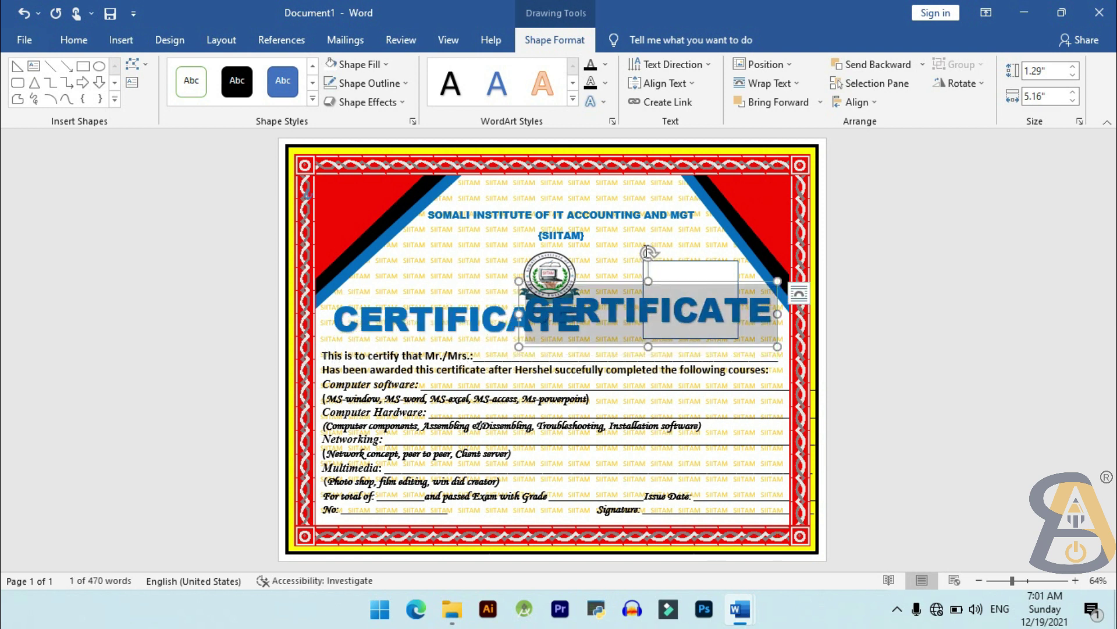
# Step: Reduce the copied title's text to 26 pt and replace it with "photo"
pyautogui.click(73, 42)
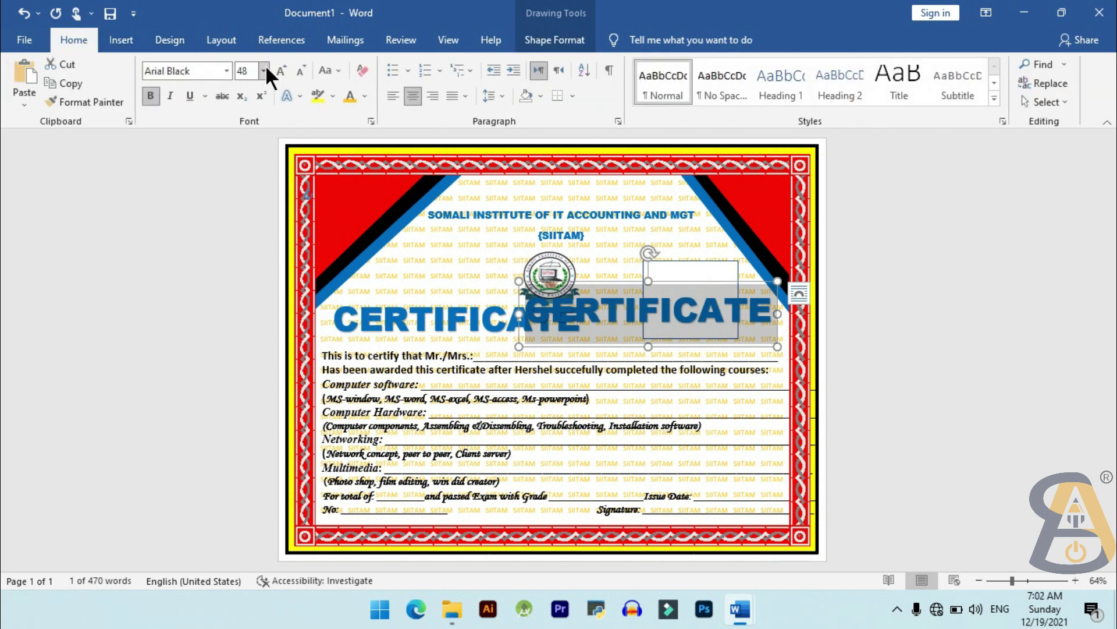
pyautogui.click(302, 69)
pyautogui.click(303, 69)
pyautogui.click(303, 68)
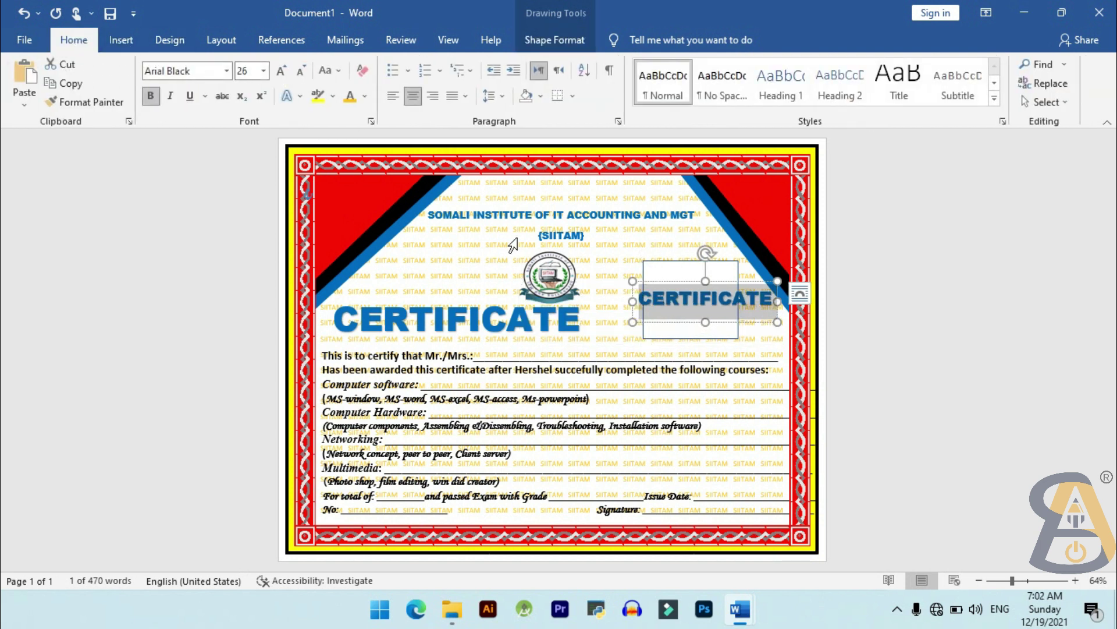
pyautogui.press('Delete')
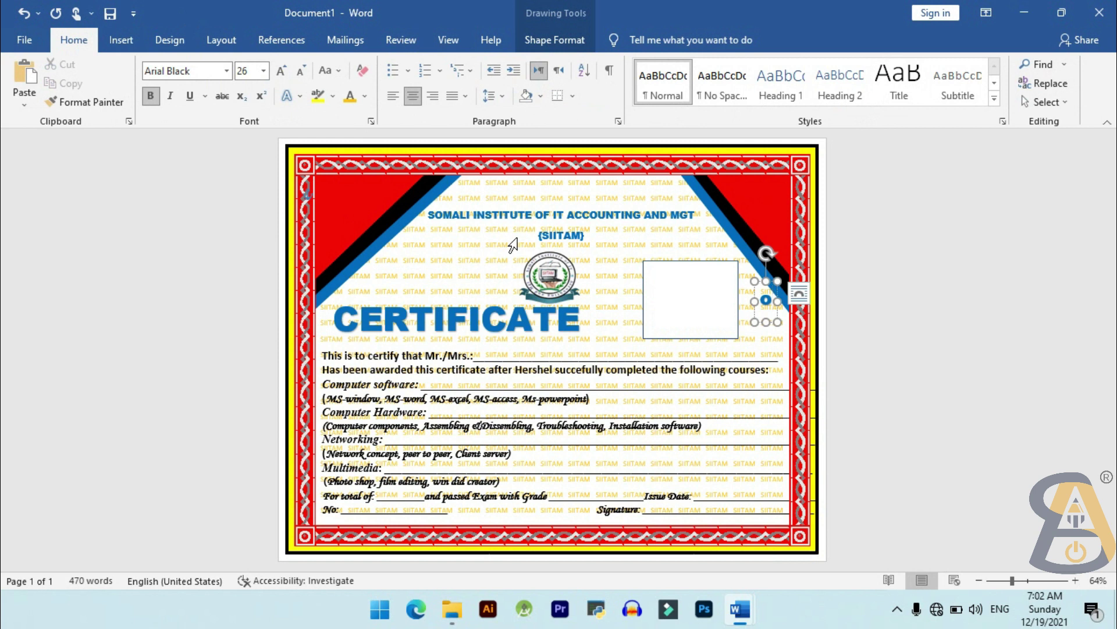
pyautogui.write('photo')
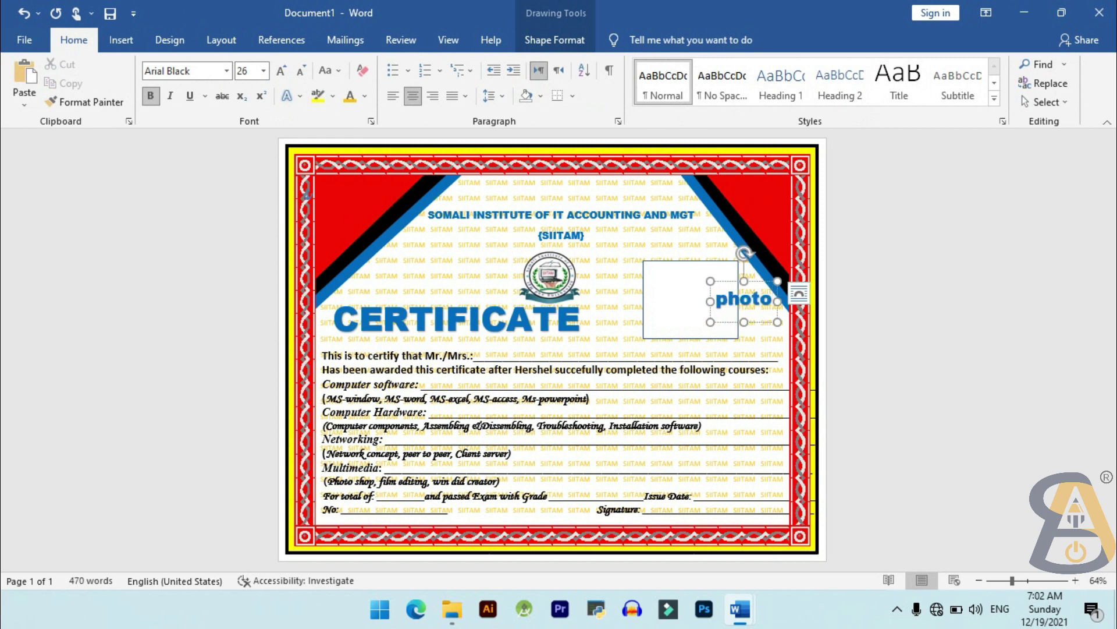
# Step: Rotate the "photo" text box to slant upward diagonally and centre it inside the white rectangle
pyautogui.moveTo(741, 254); pyautogui.dragTo(706, 266)
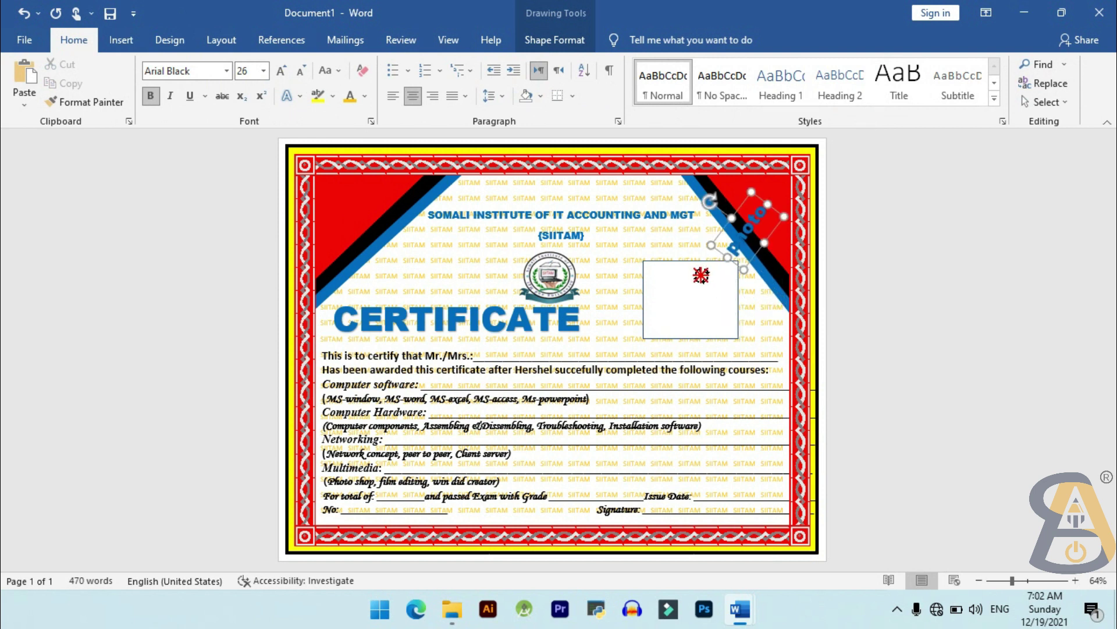
pyautogui.doubleClick(735, 251)
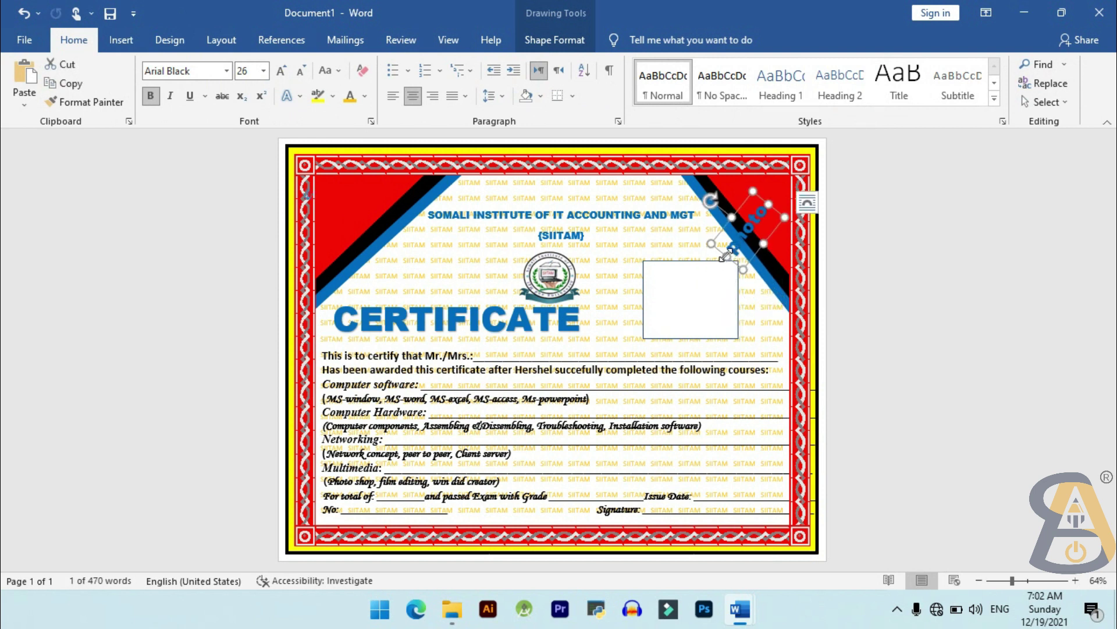
pyautogui.moveTo(720, 250); pyautogui.dragTo(665, 321)
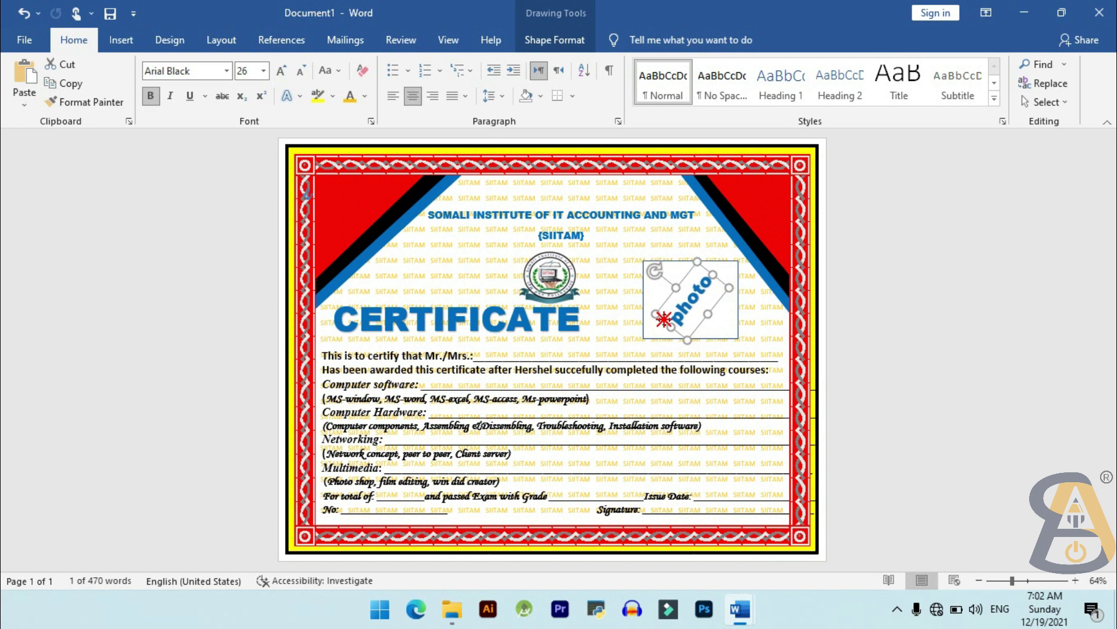
pyautogui.click(613, 370)
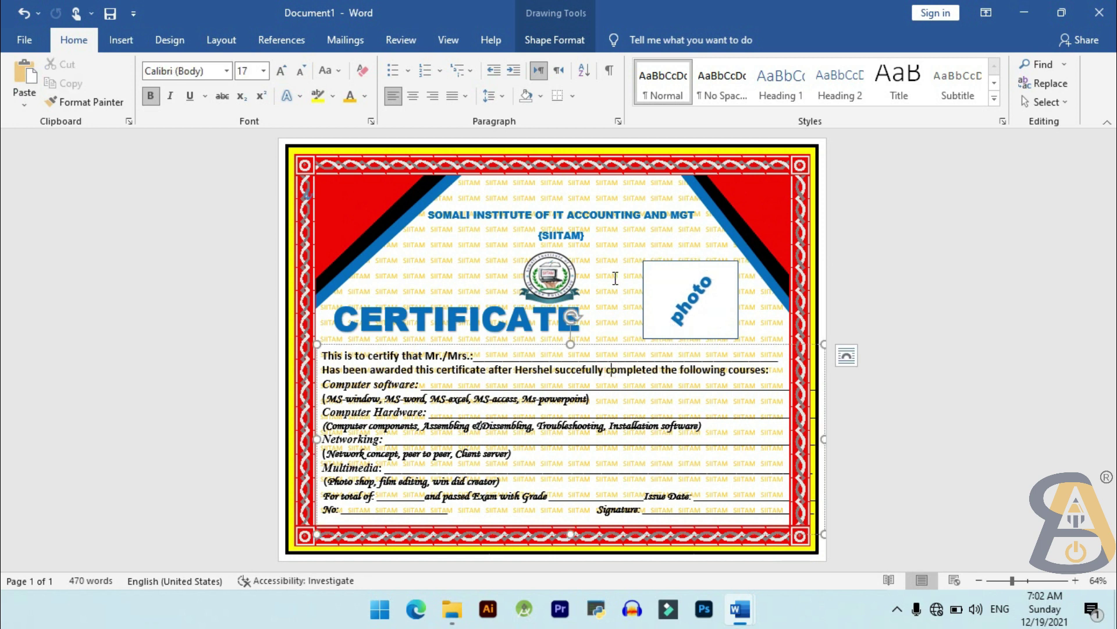
pyautogui.click(1063, 581)
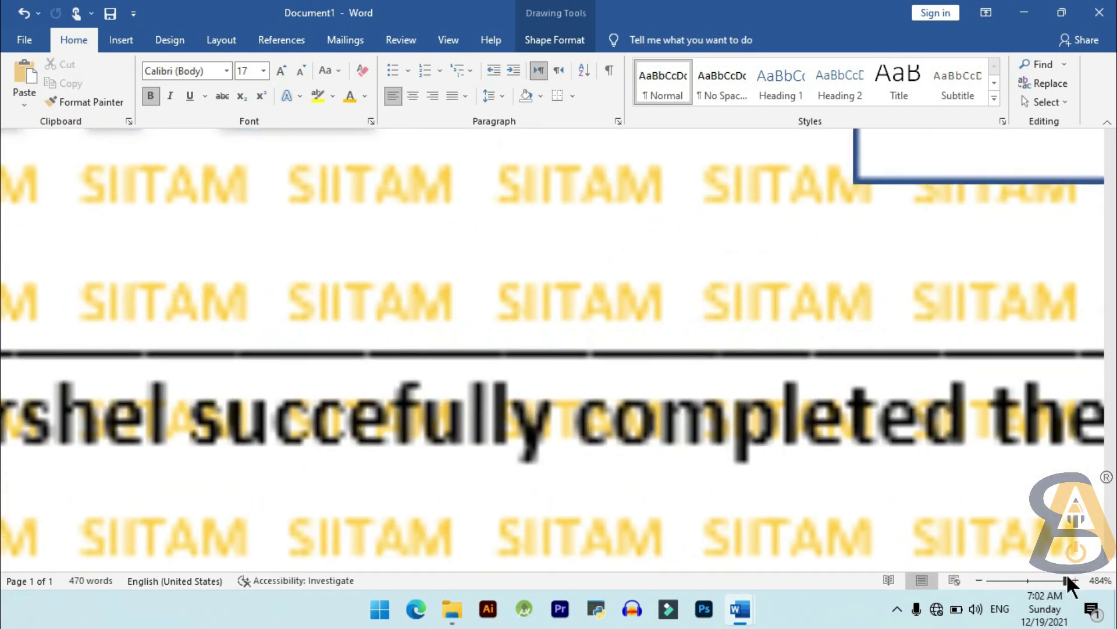
pyautogui.moveTo(1026, 575); pyautogui.dragTo(997, 574)
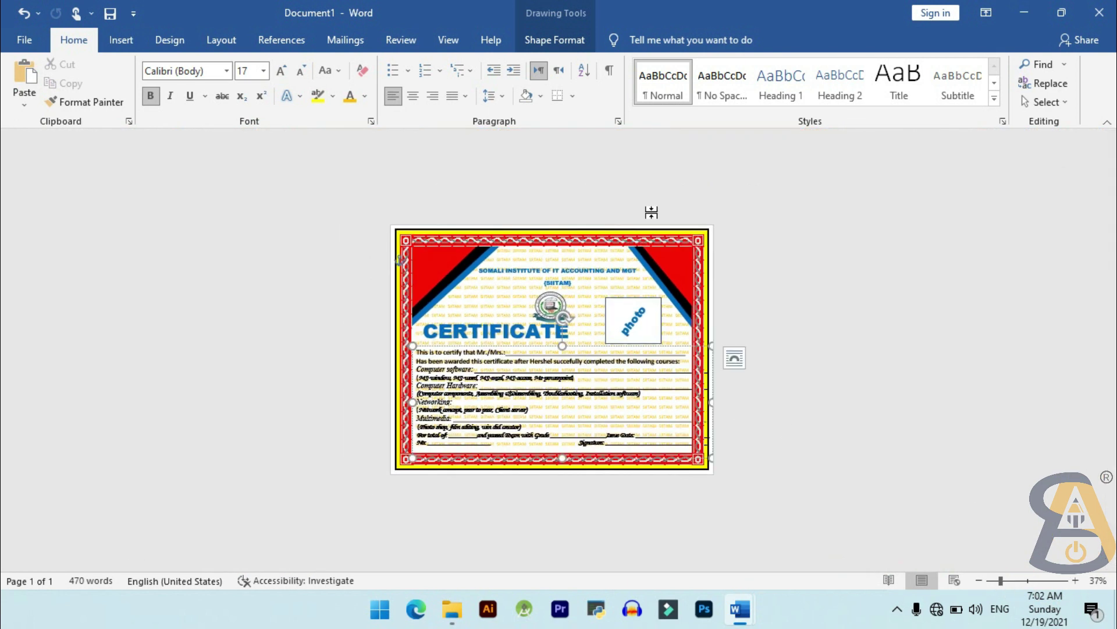
pyautogui.click(1075, 580)
pyautogui.click(1076, 581)
pyautogui.click(1076, 580)
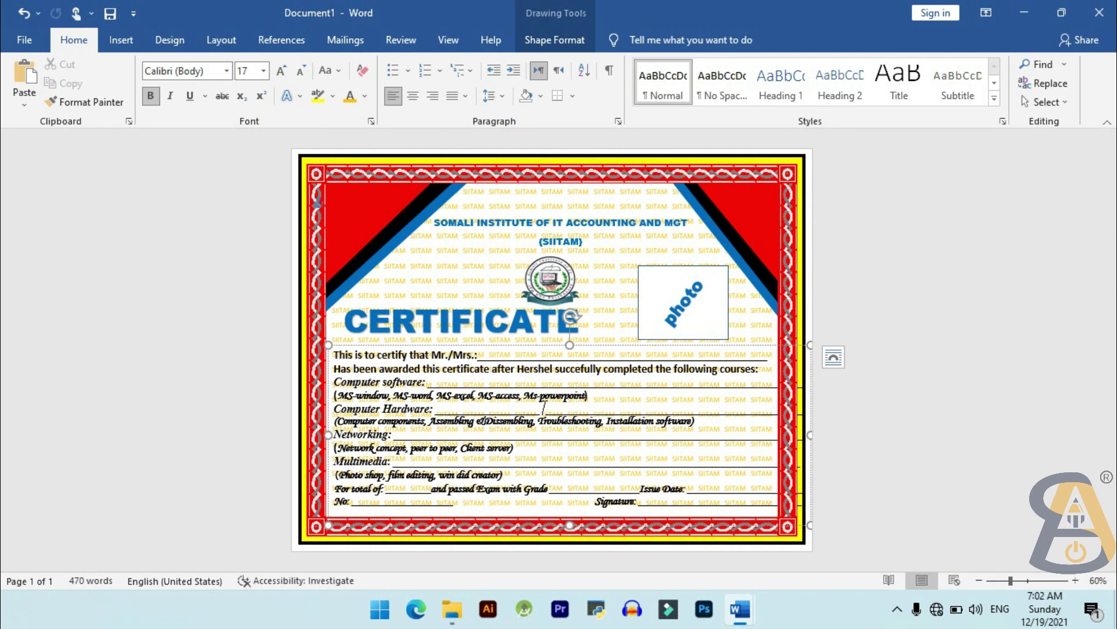
# Step: Draw a rectangle 8.62" high and 11.1" wide covering the whole page, and send it to the back
pyautogui.click(135, 38)
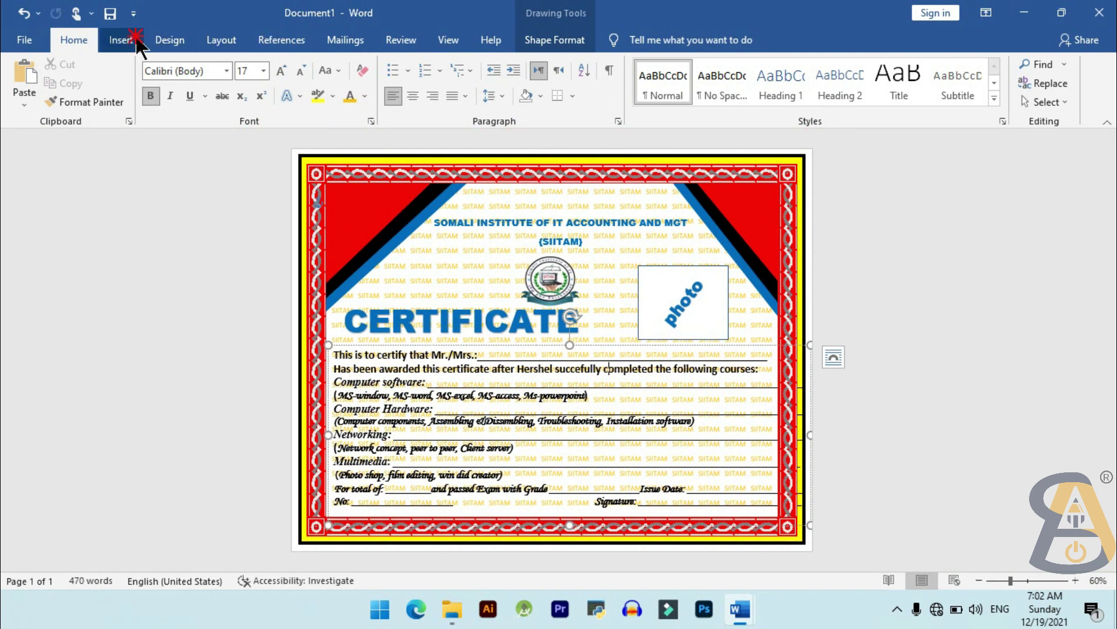
pyautogui.click(201, 87)
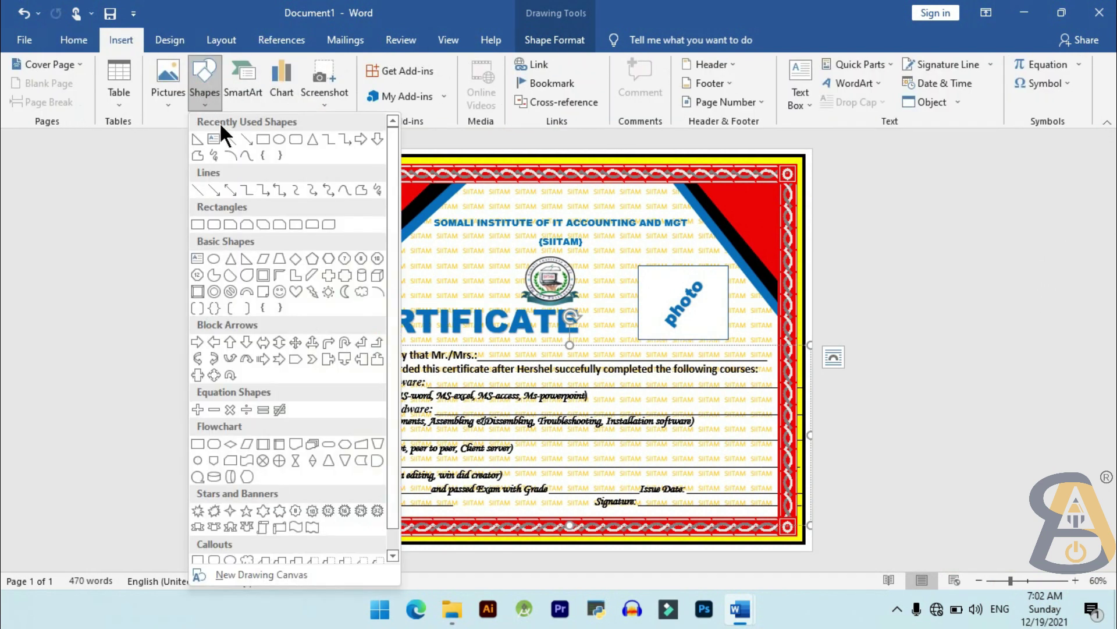
pyautogui.click(257, 138)
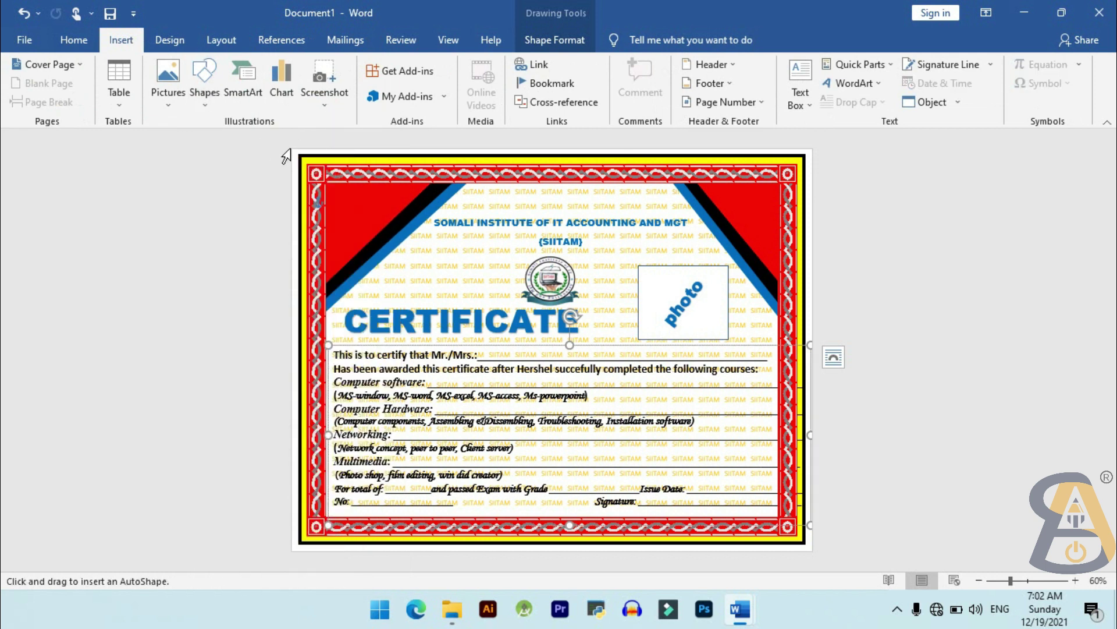
pyautogui.moveTo(291, 150); pyautogui.dragTo(812, 550)
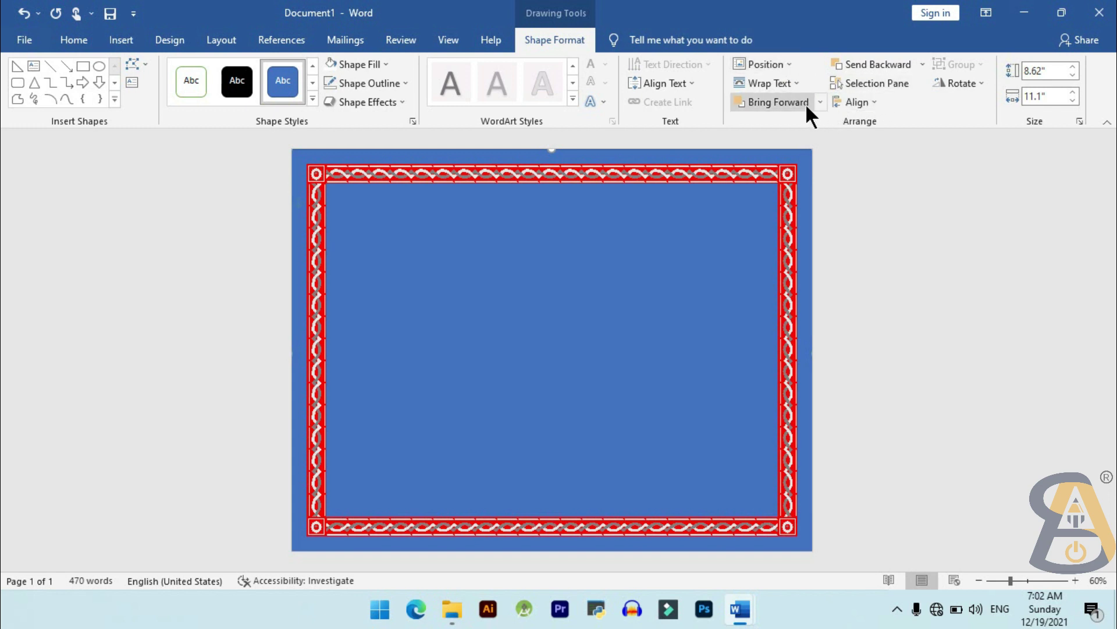
pyautogui.click(927, 63)
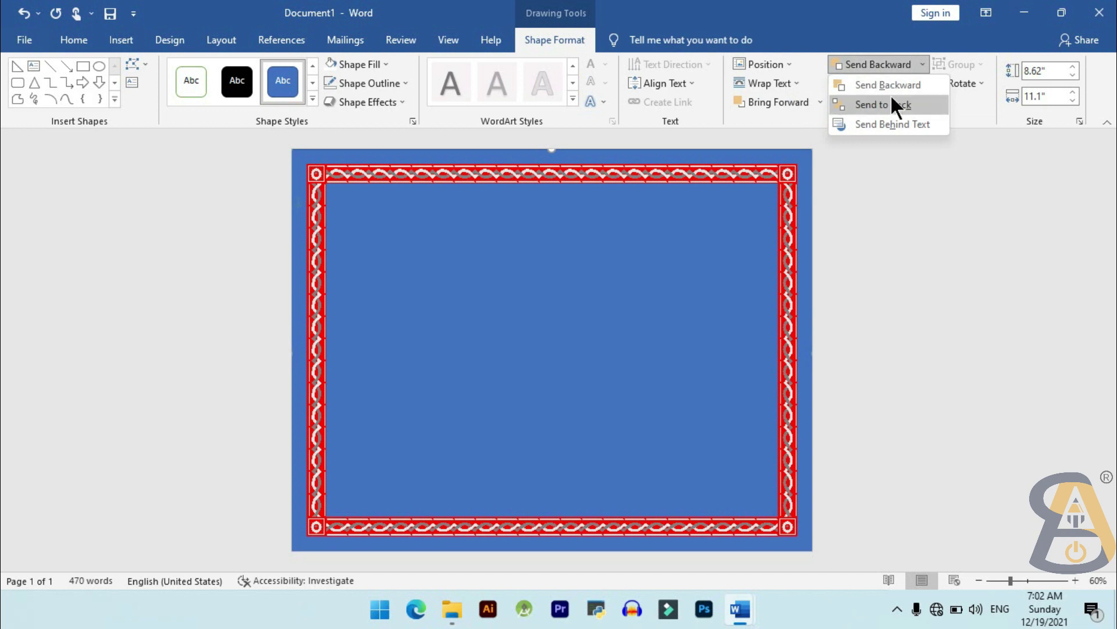
pyautogui.click(876, 101)
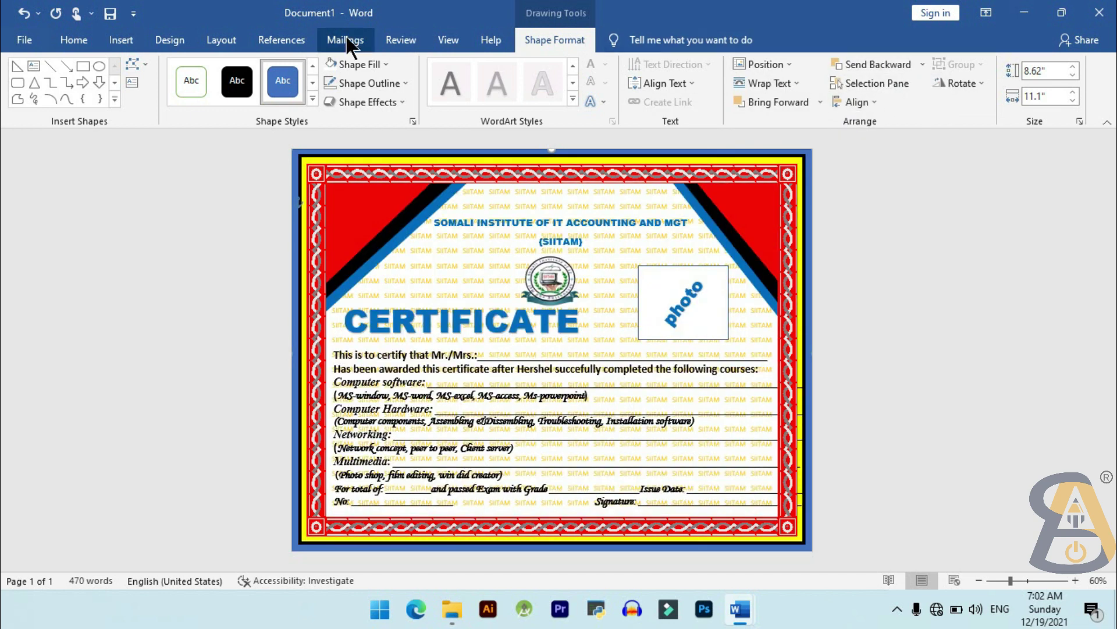
# Step: Give the full-page background rectangle an orange fill and an orange outline, then deselect it
pyautogui.click(379, 59)
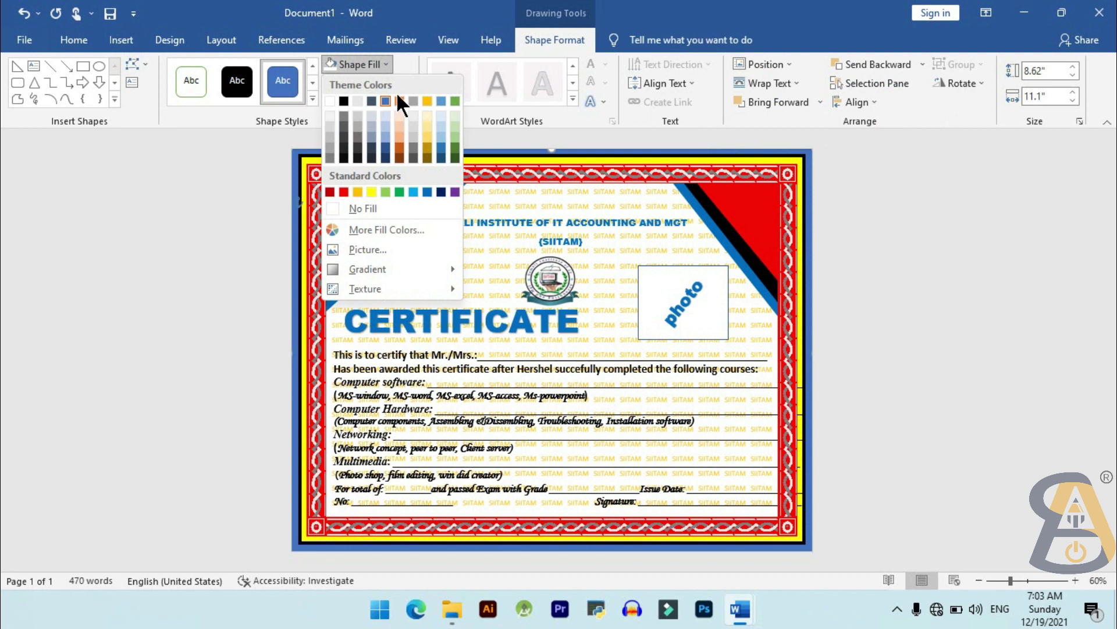
pyautogui.click(398, 99)
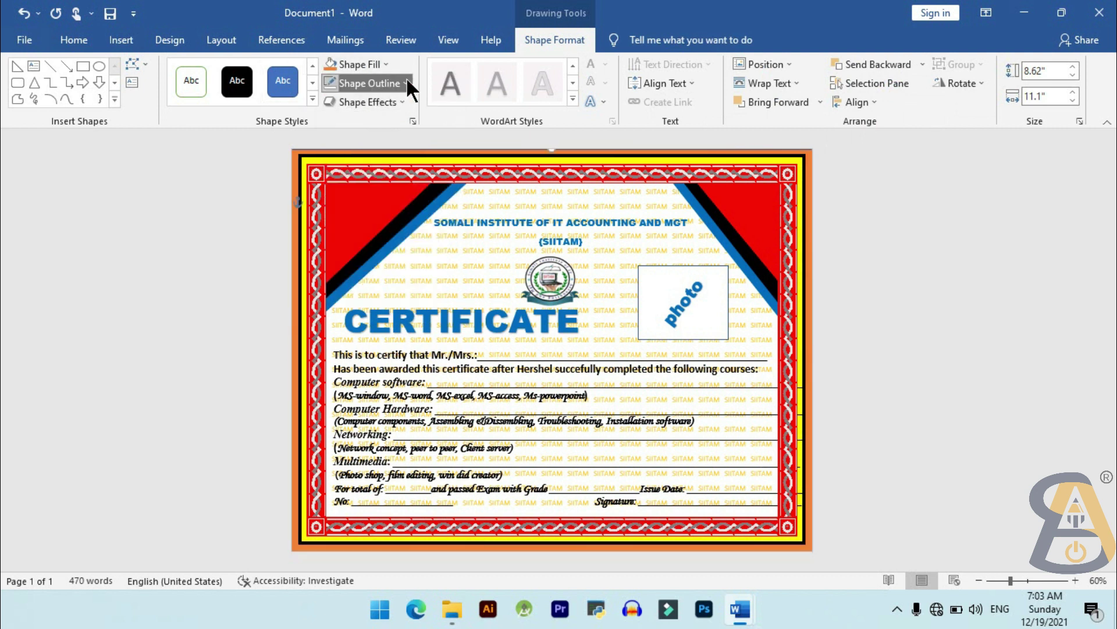
pyautogui.click(406, 83)
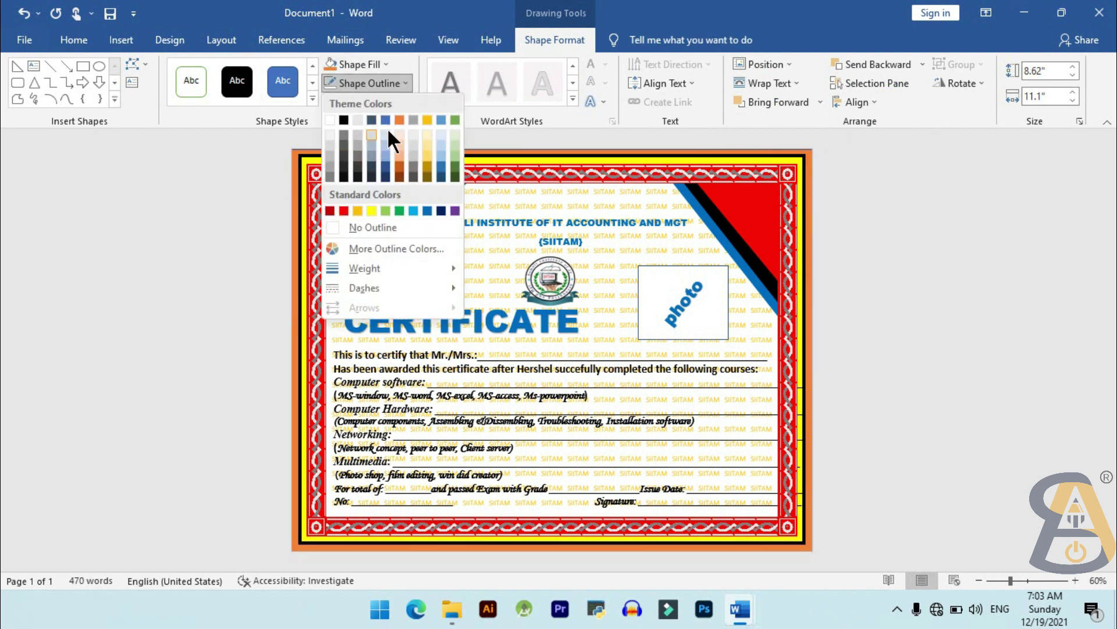
pyautogui.click(397, 119)
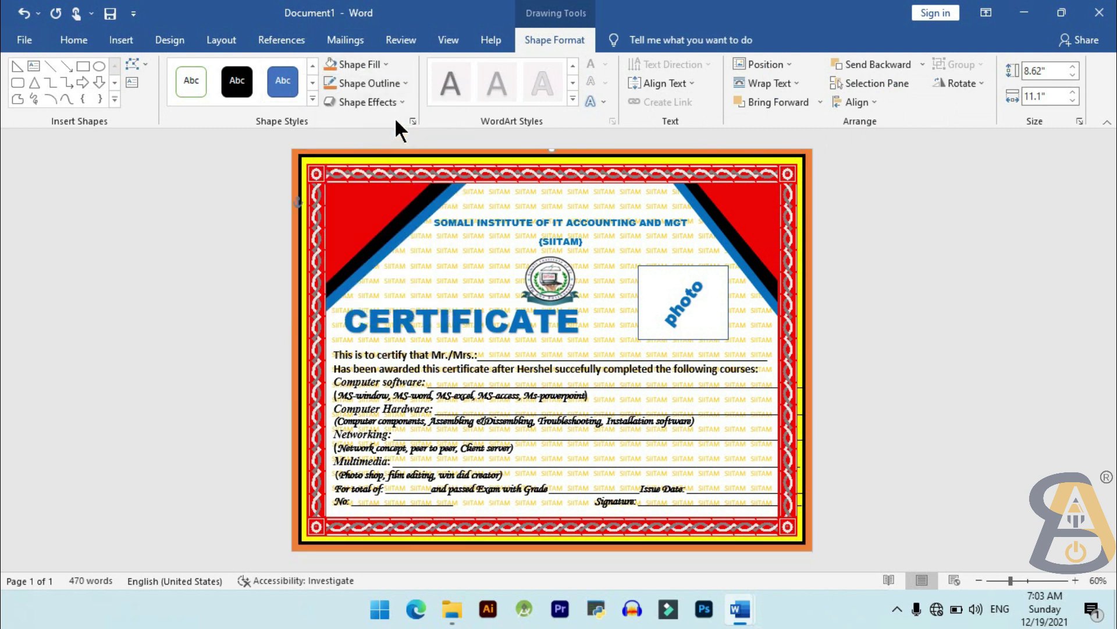
pyautogui.click(494, 284)
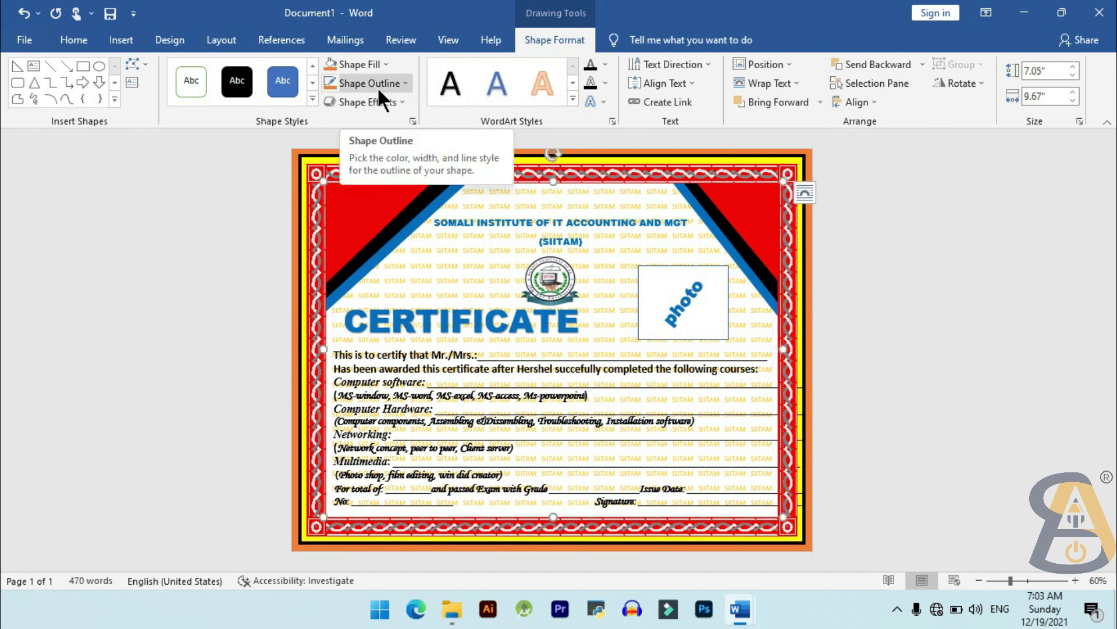
# Step: Save the document to the Desktop as a PDF named "certificate"
pyautogui.press('F12')
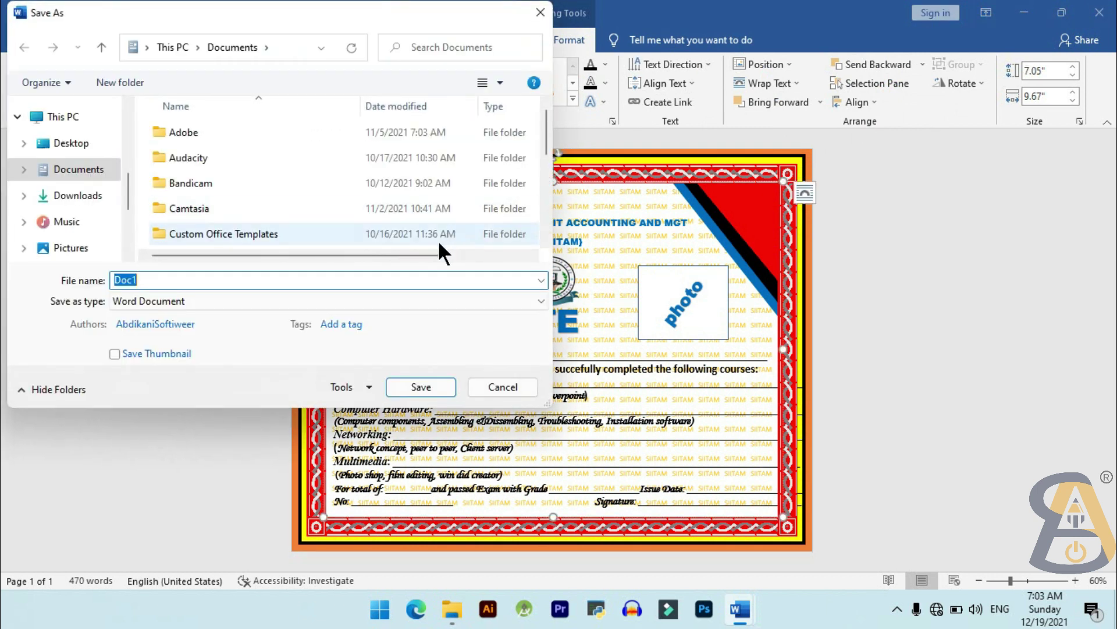
pyautogui.write('certificate')
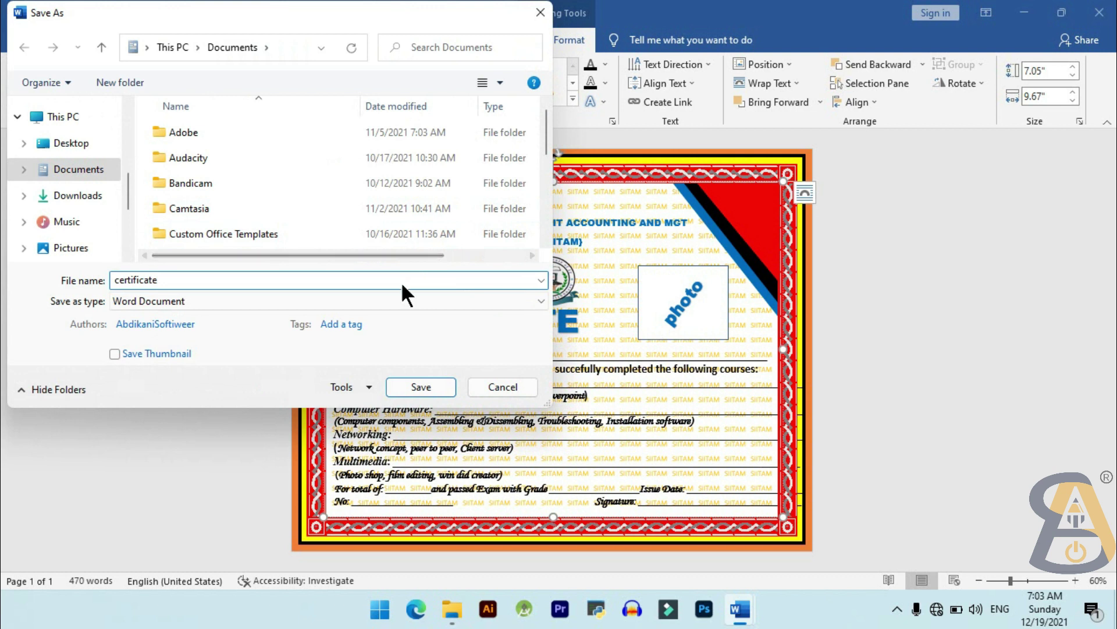
pyautogui.click(401, 300)
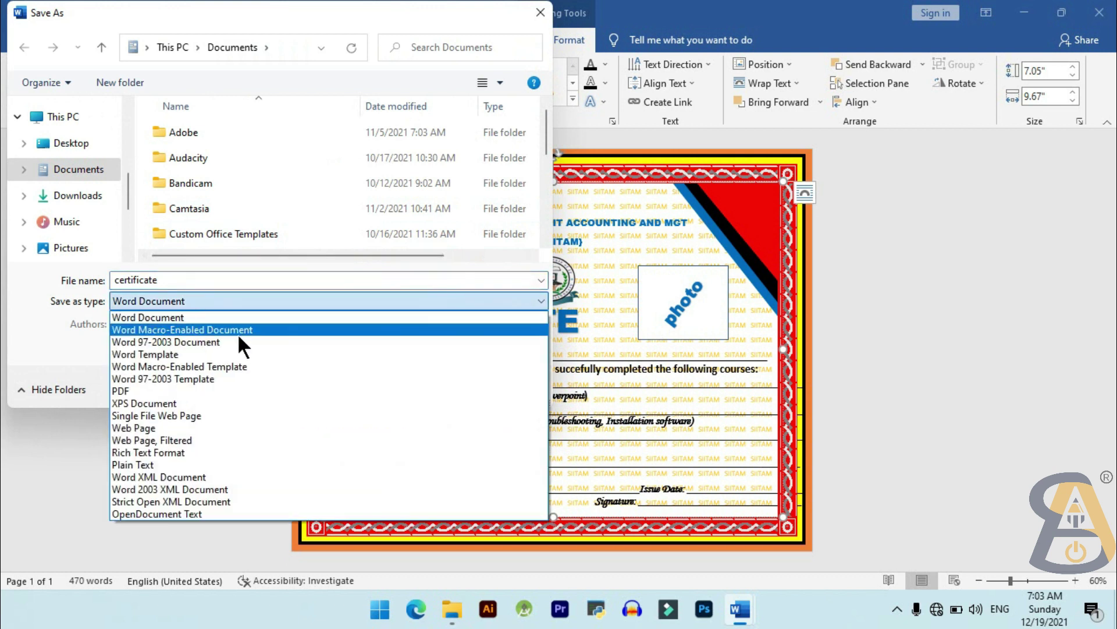
pyautogui.click(210, 390)
pyautogui.click(86, 149)
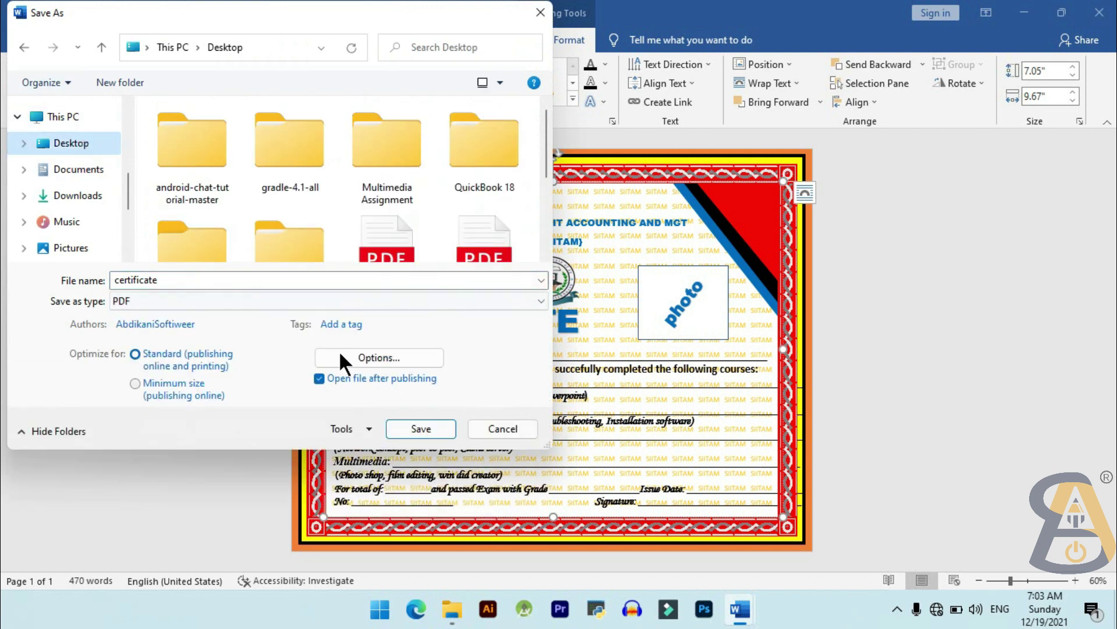
pyautogui.click(421, 429)
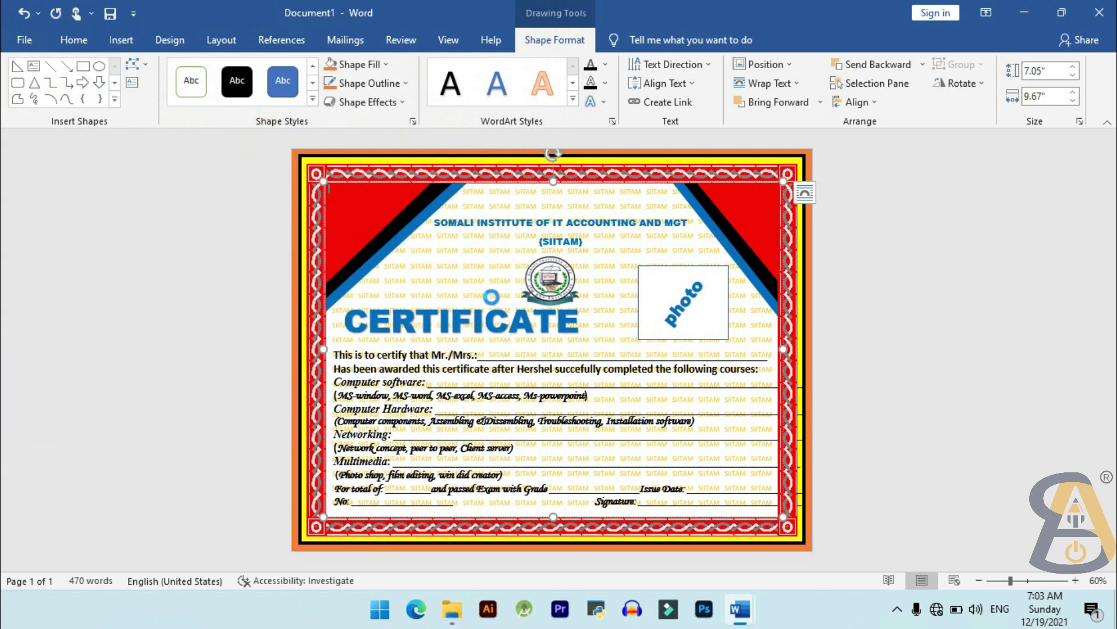